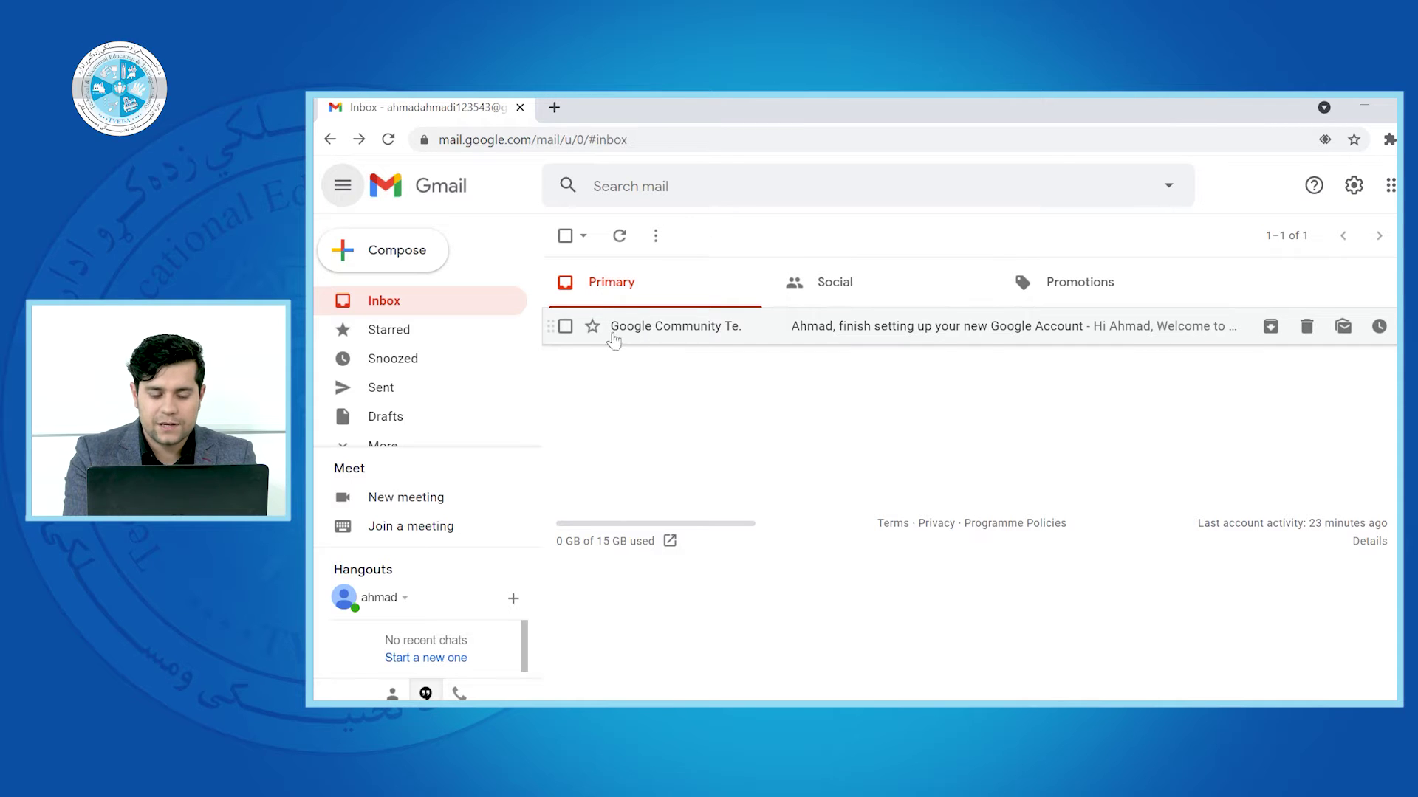
Open the Google Community Team welcome email and read through its getting-started tips
mouse_move(669, 337)
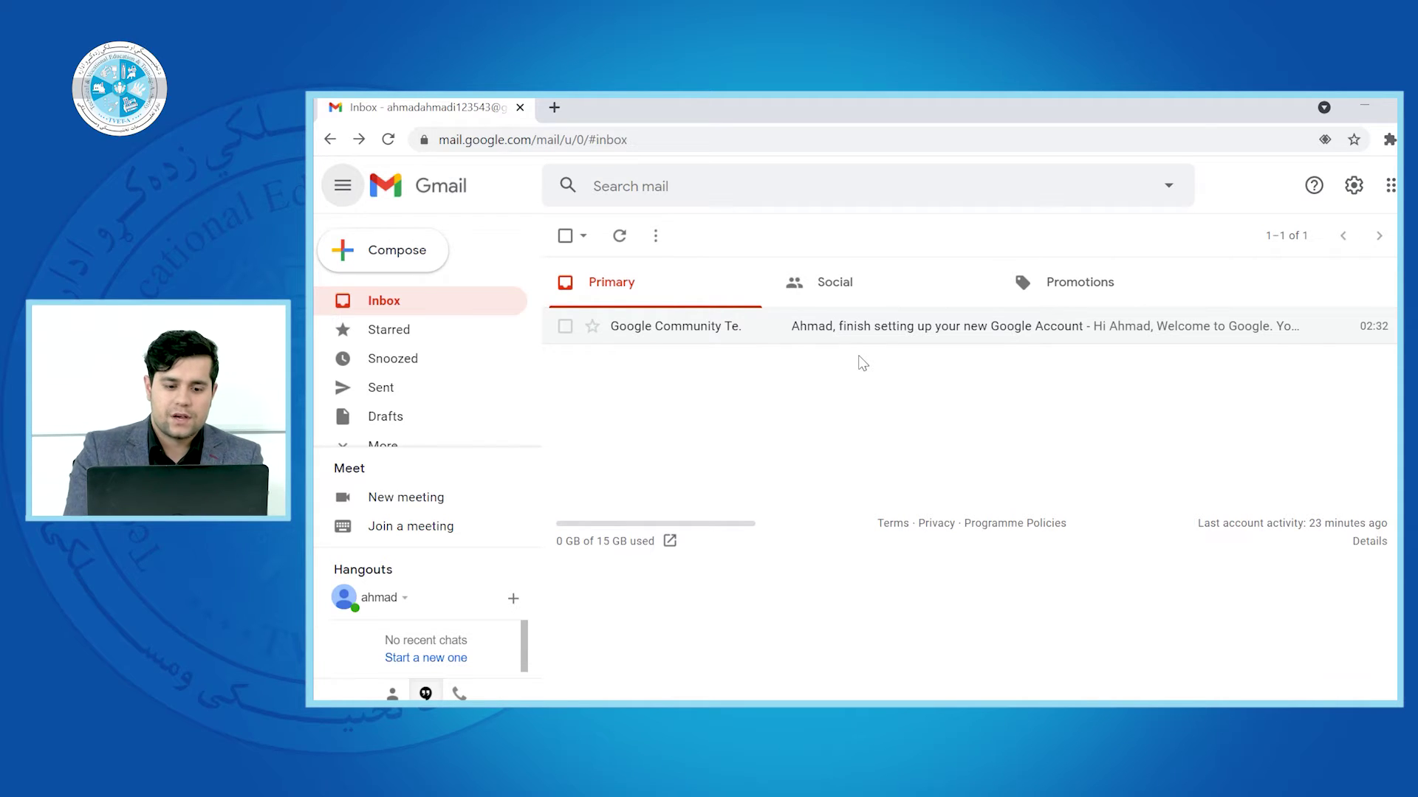
click(690, 329)
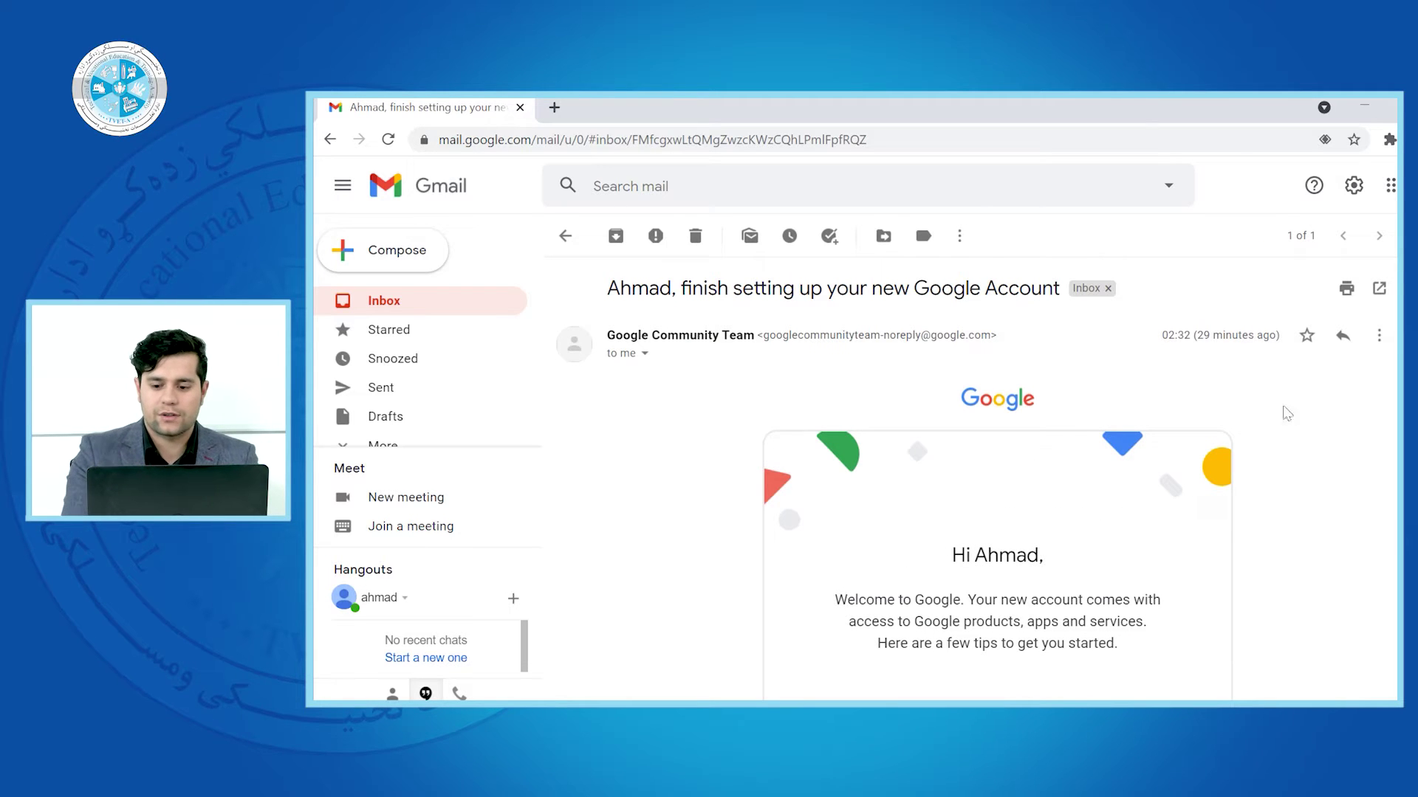
scroll(997, 480, down, 15)
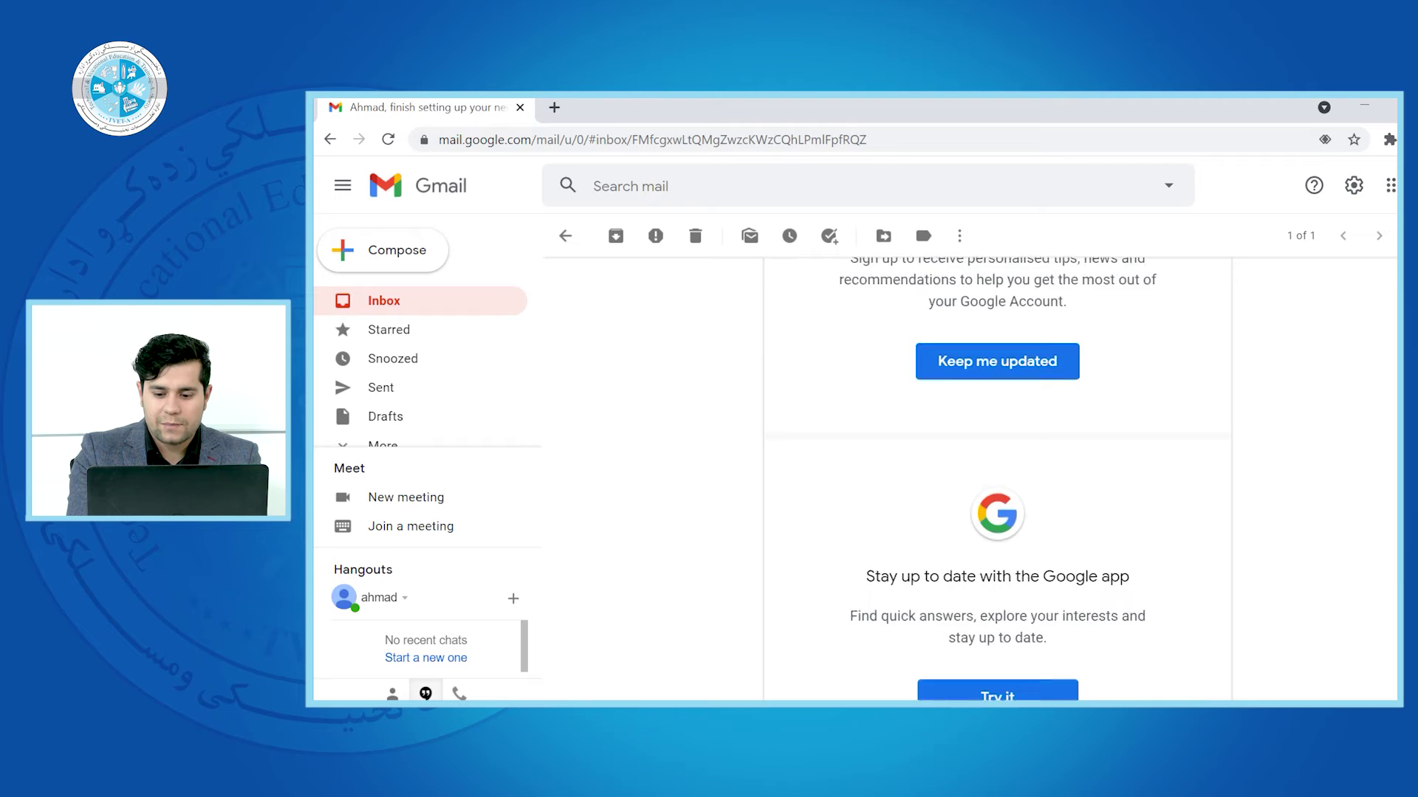
scroll(996, 480, up, 6)
scroll(997, 480, up, 10)
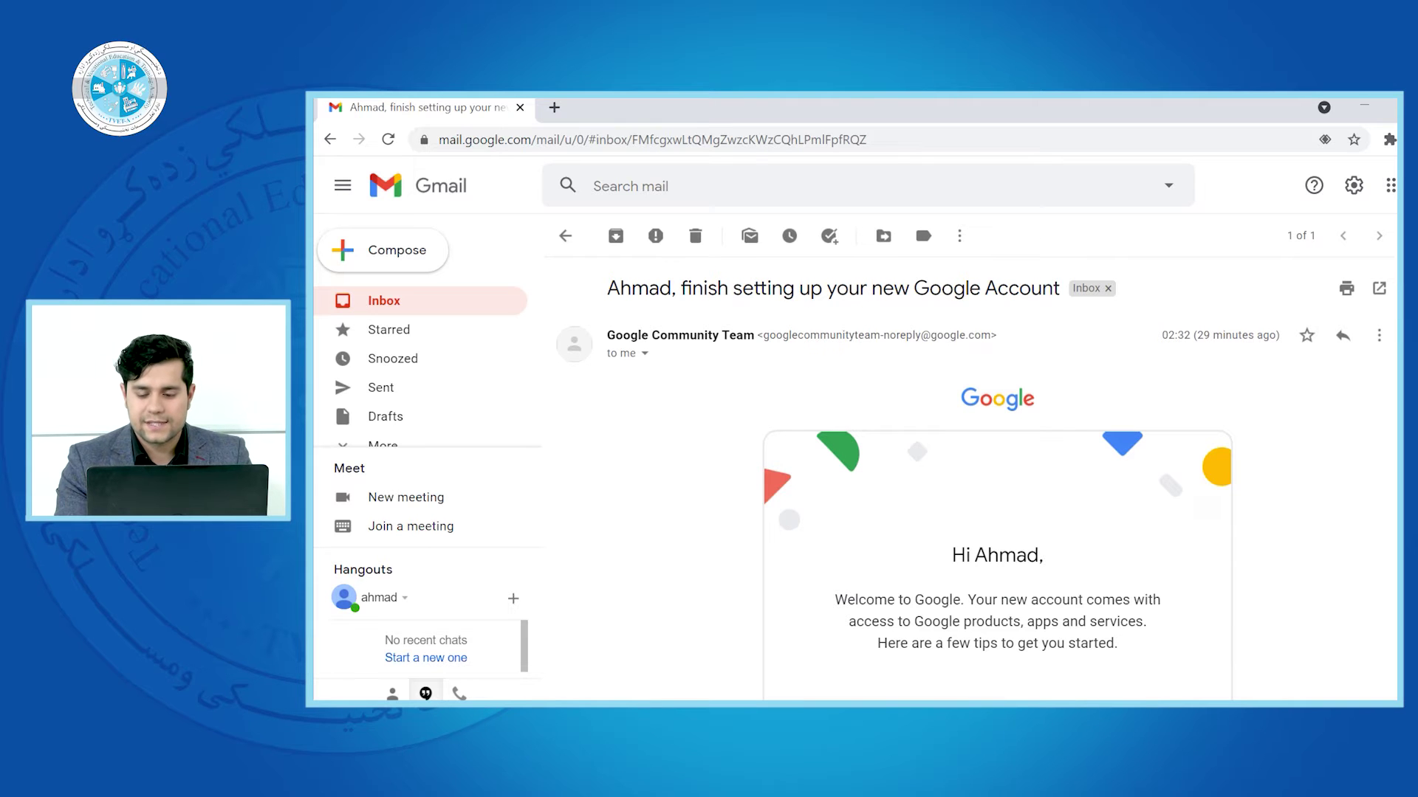
scroll(1395, 449, down, 10)
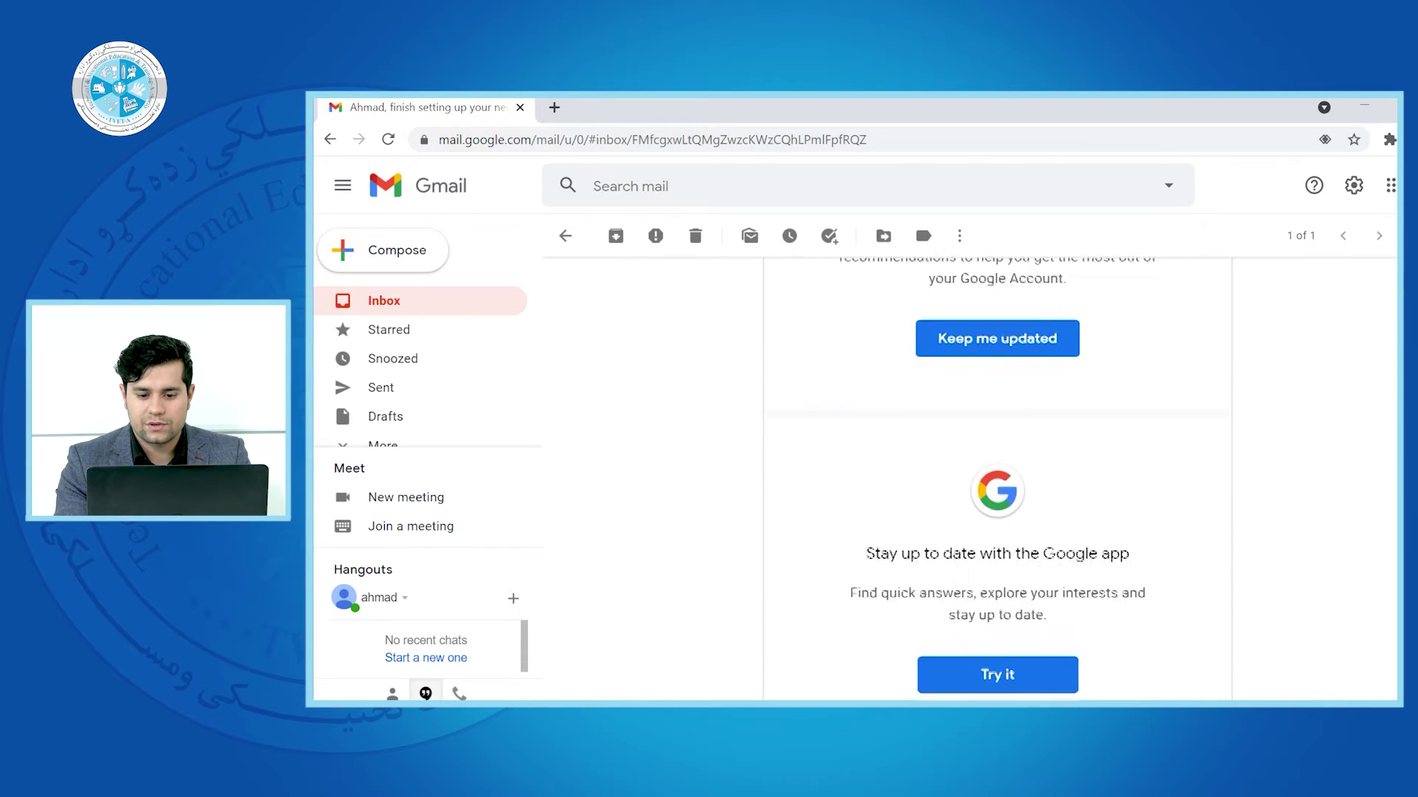
scroll(1394, 450, down, 1)
scroll(1394, 453, down, 6)
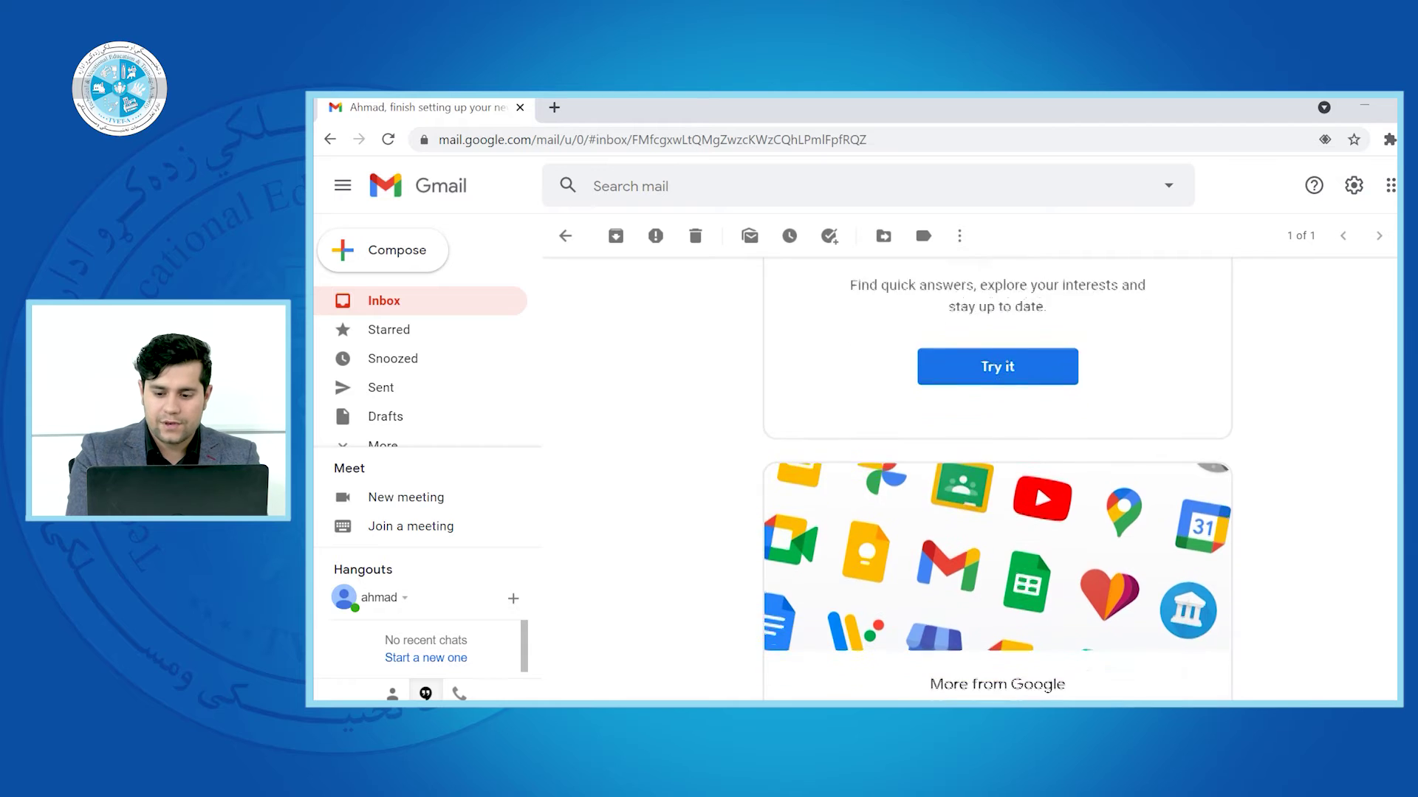
scroll(1394, 454, down, 7)
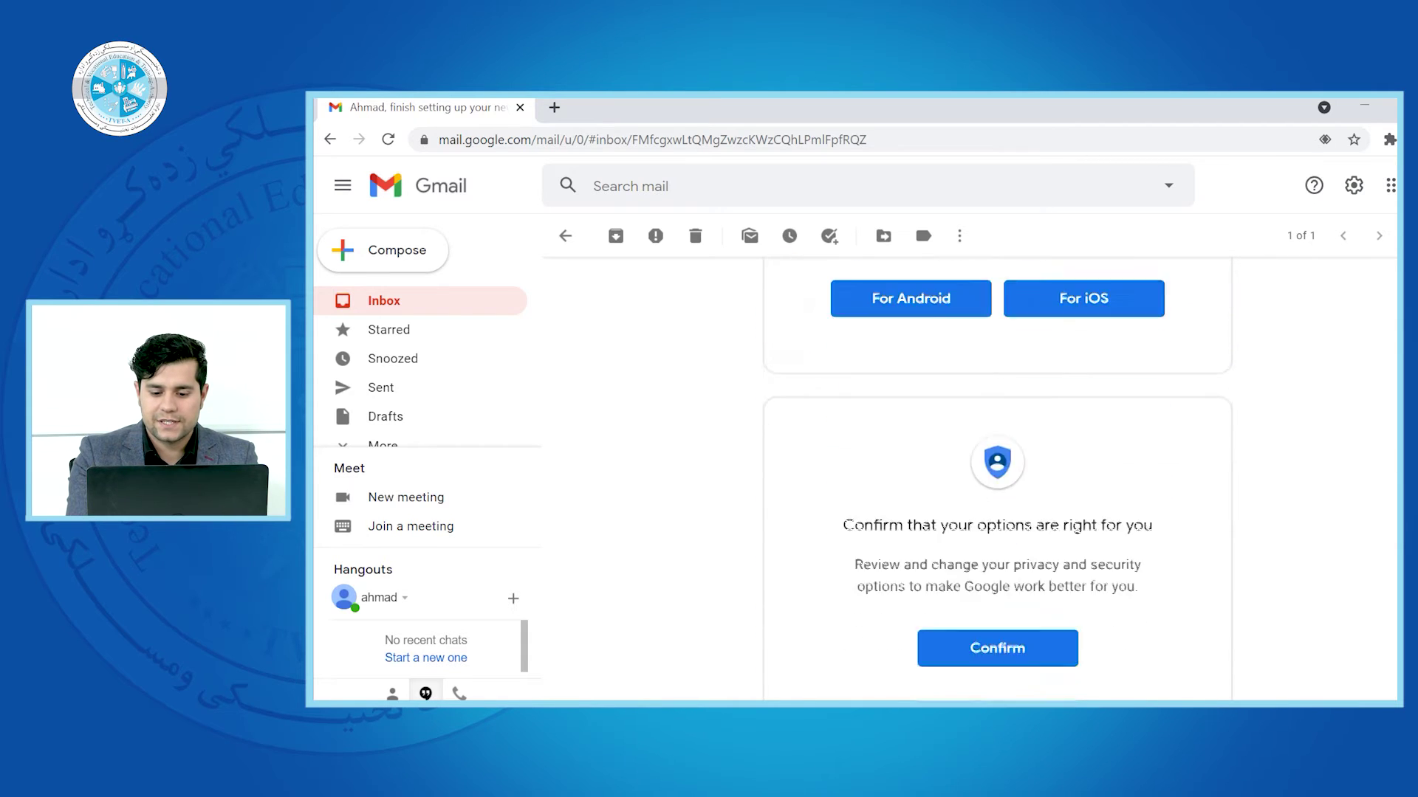
scroll(1394, 453, up, 20)
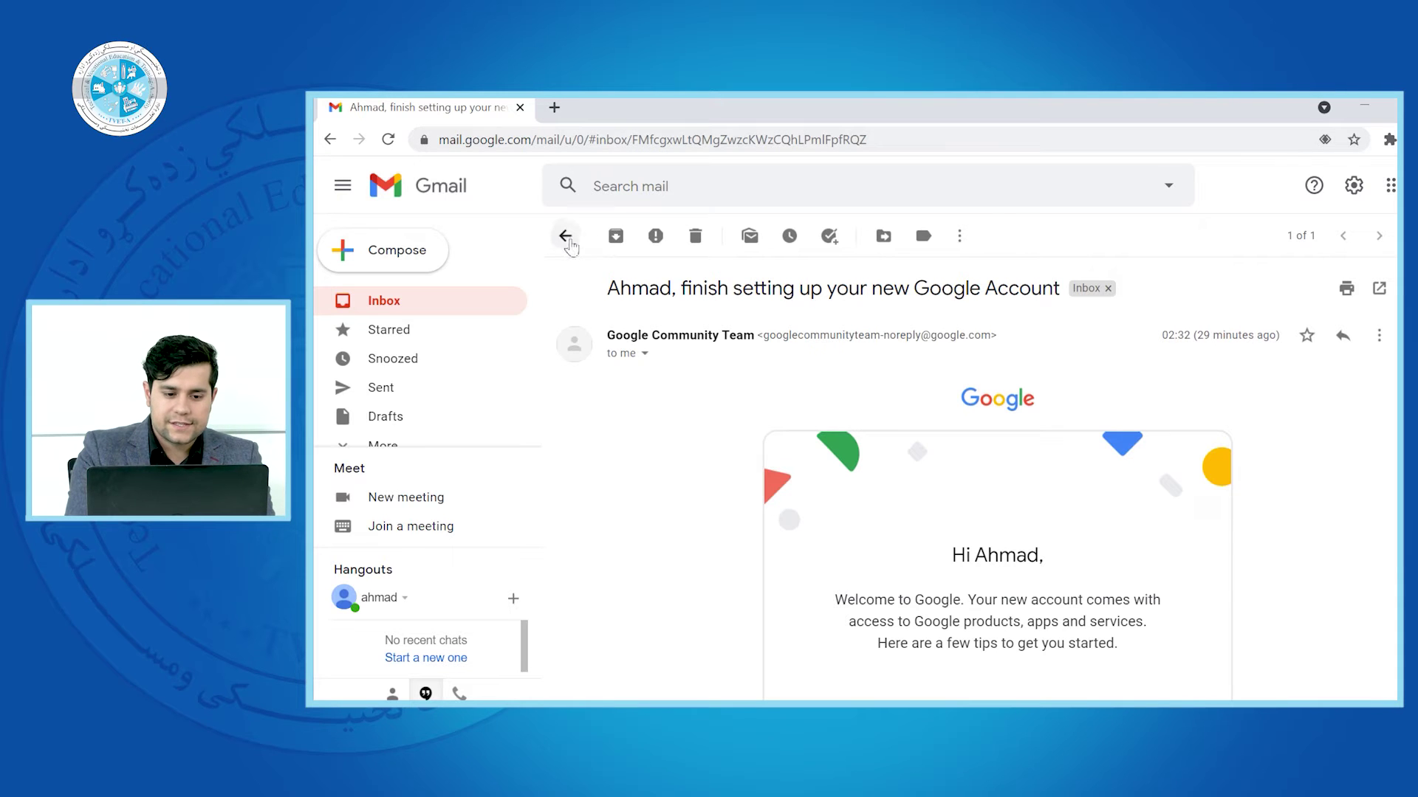
Return to the inbox, reopen the Google Community Team welcome email, and mark it unread
click(566, 238)
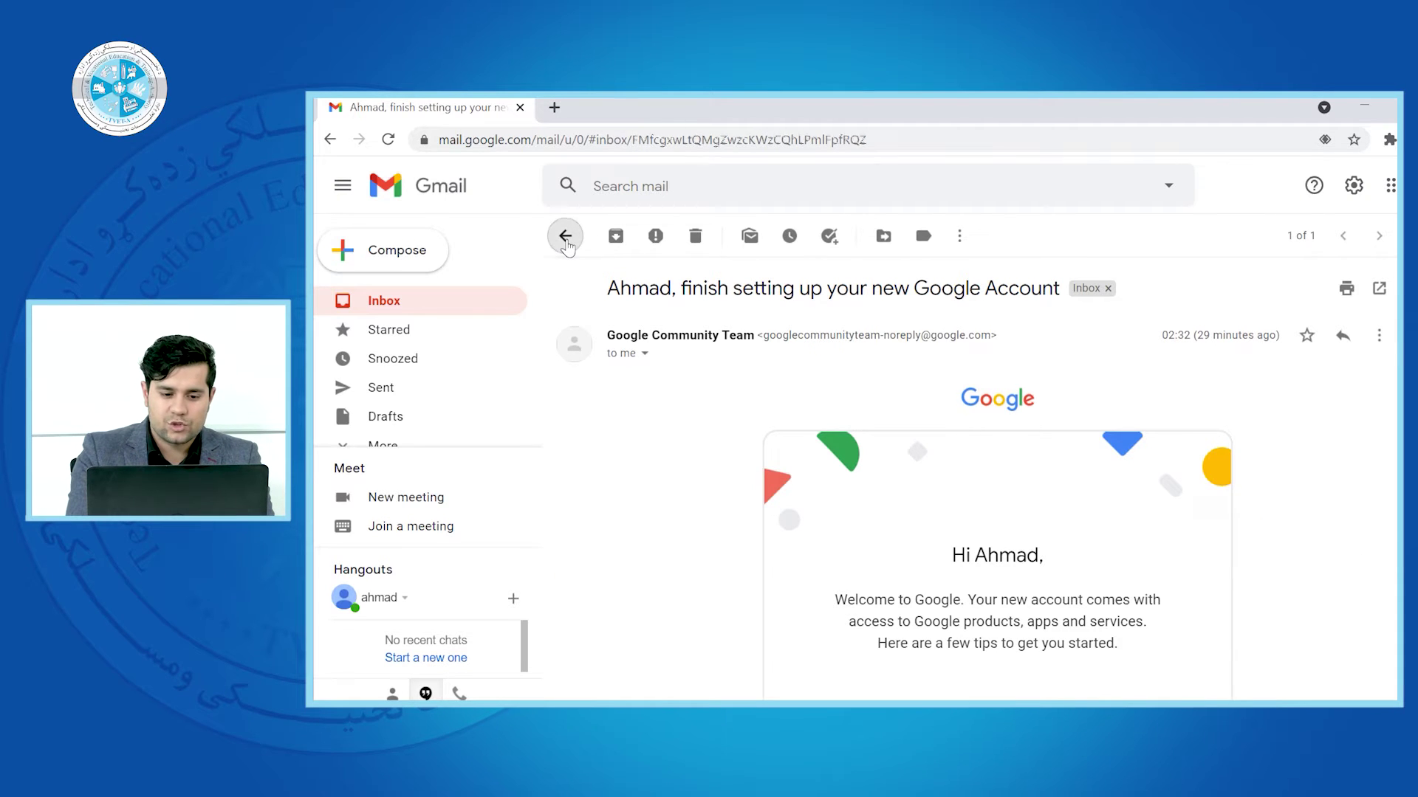
click(617, 334)
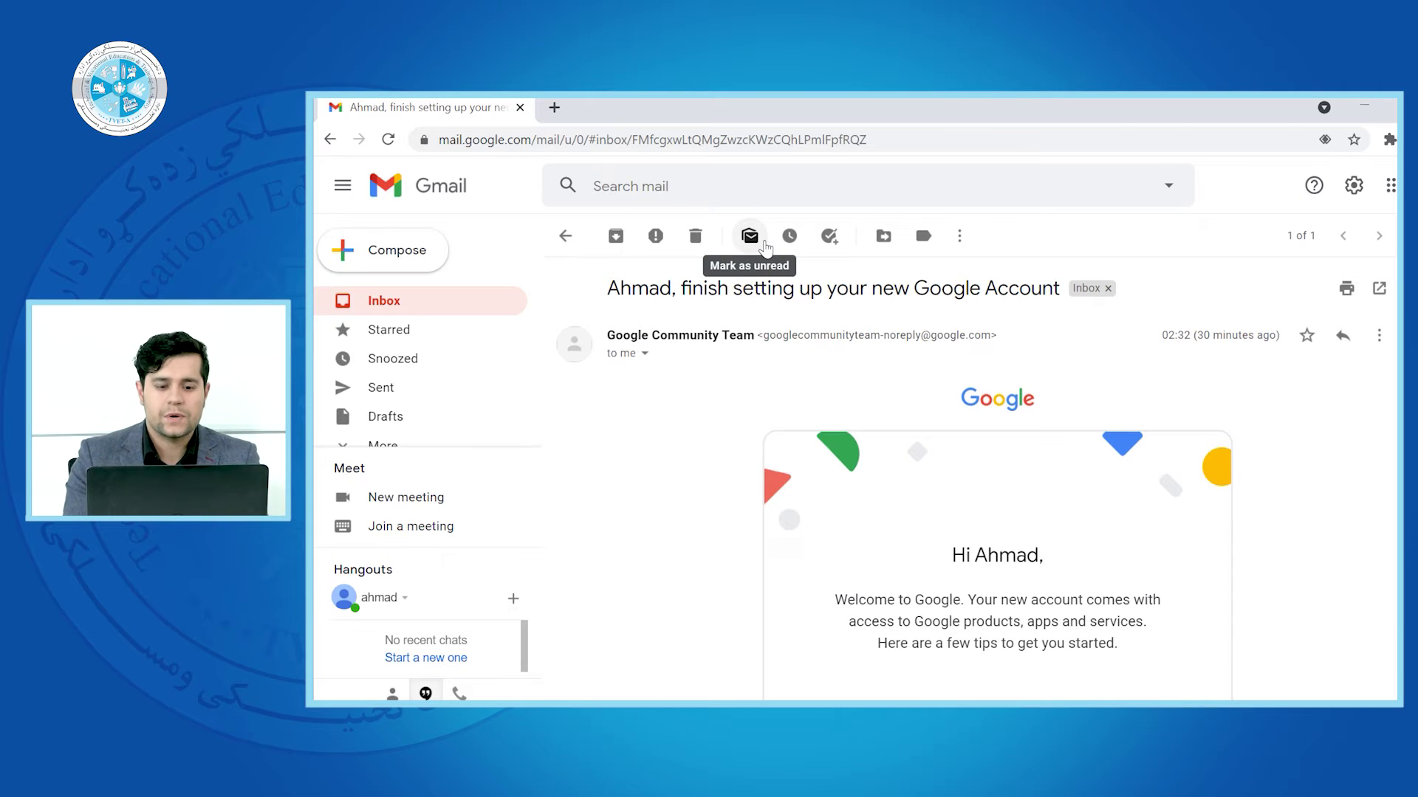
click(565, 236)
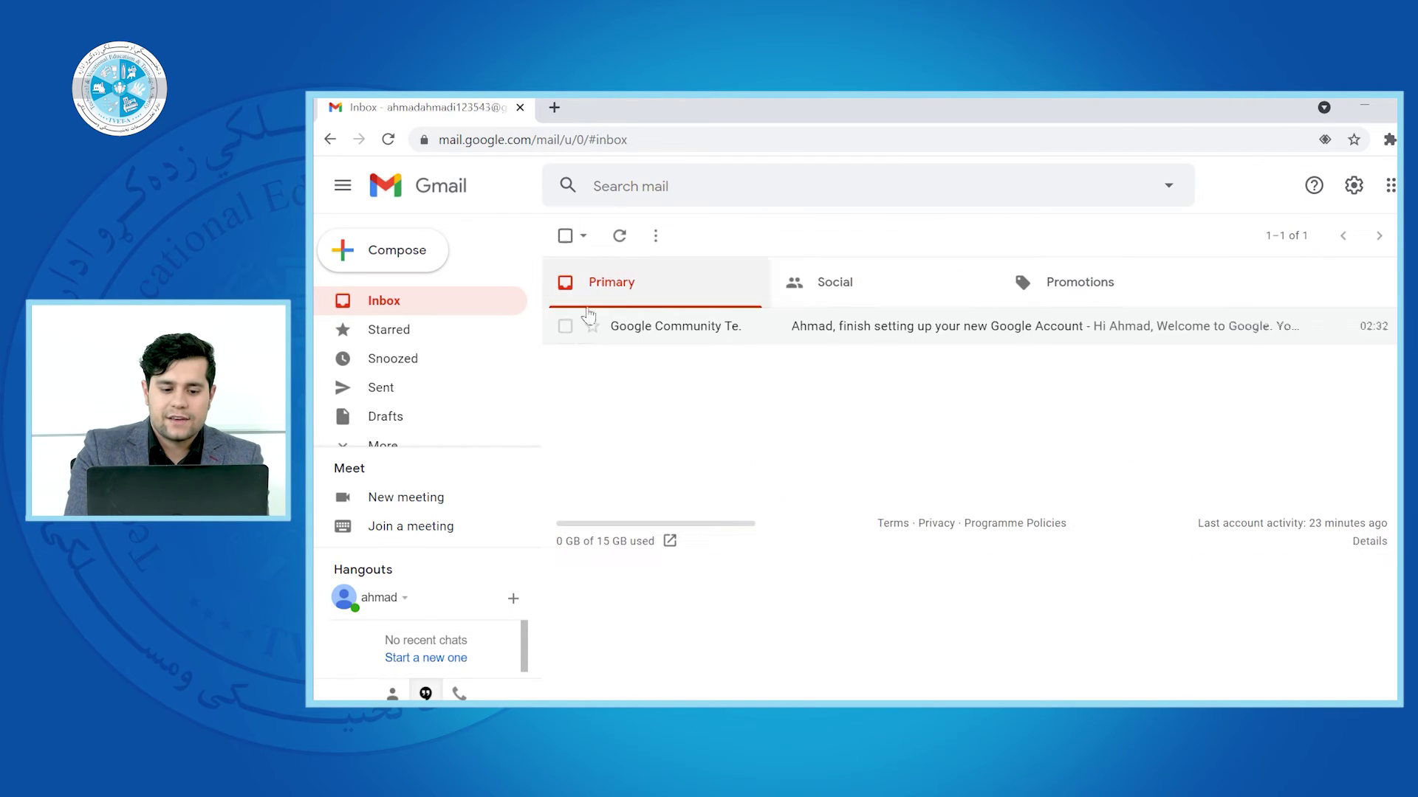
click(733, 334)
click(750, 235)
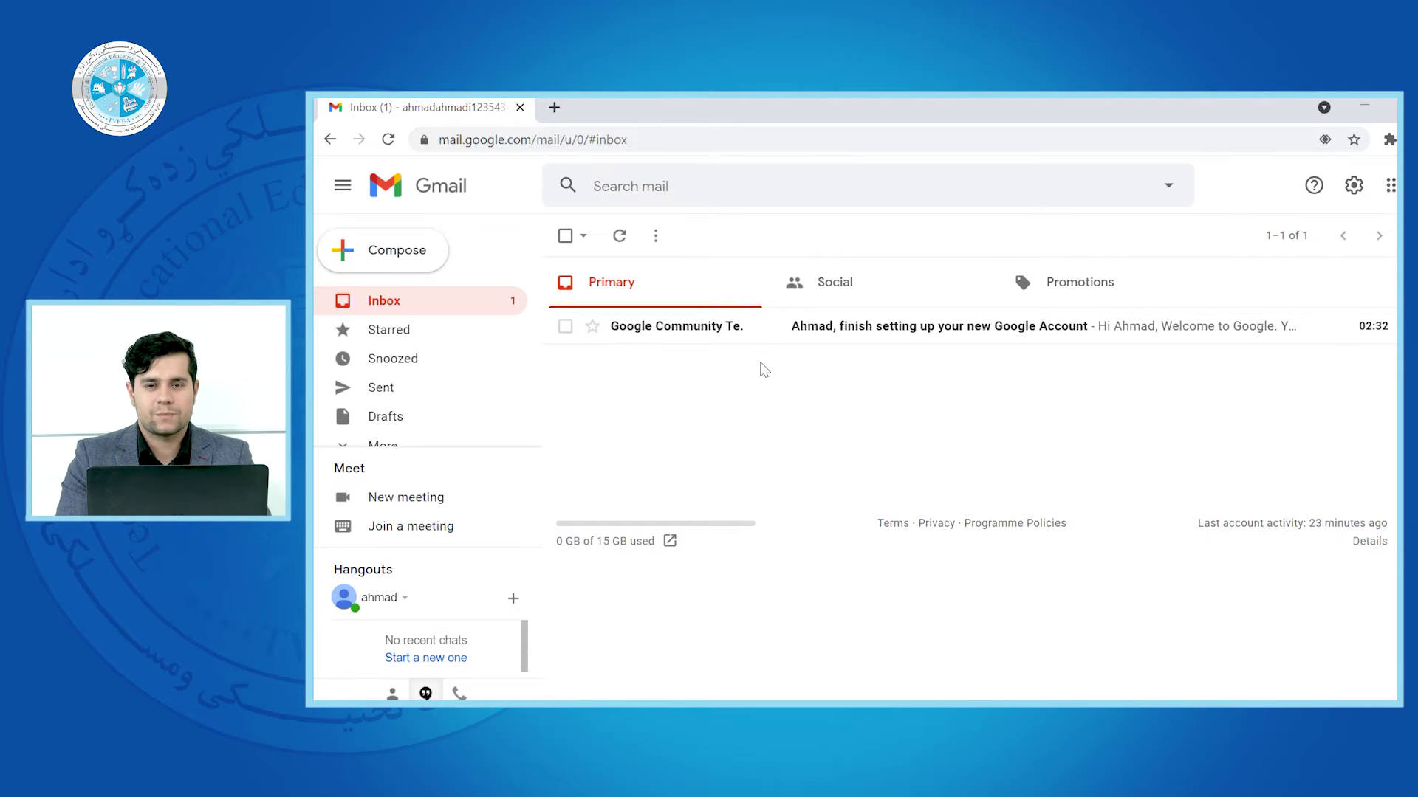
Reopen the welcome email, mark it unread once more, and display its snooze options
click(707, 332)
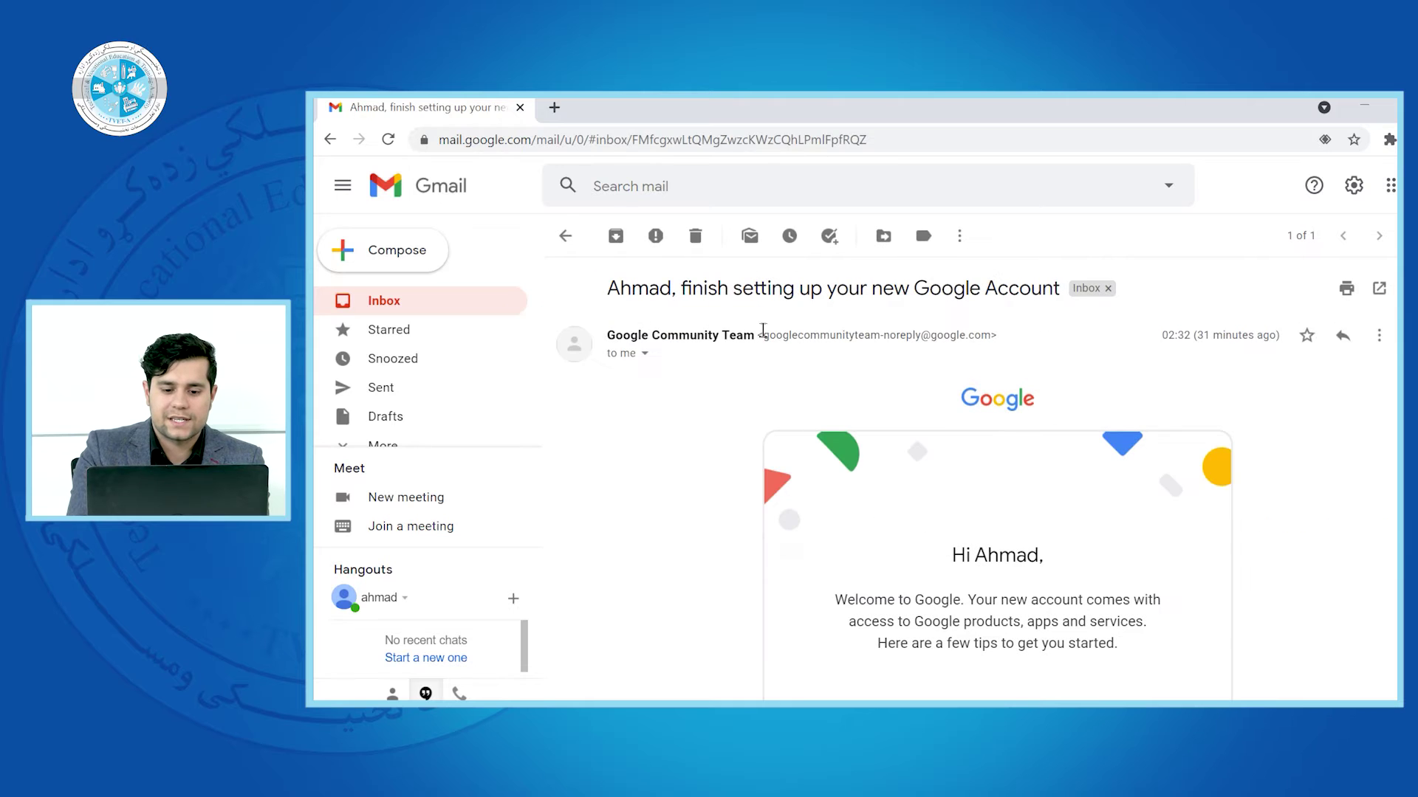
click(566, 235)
click(649, 317)
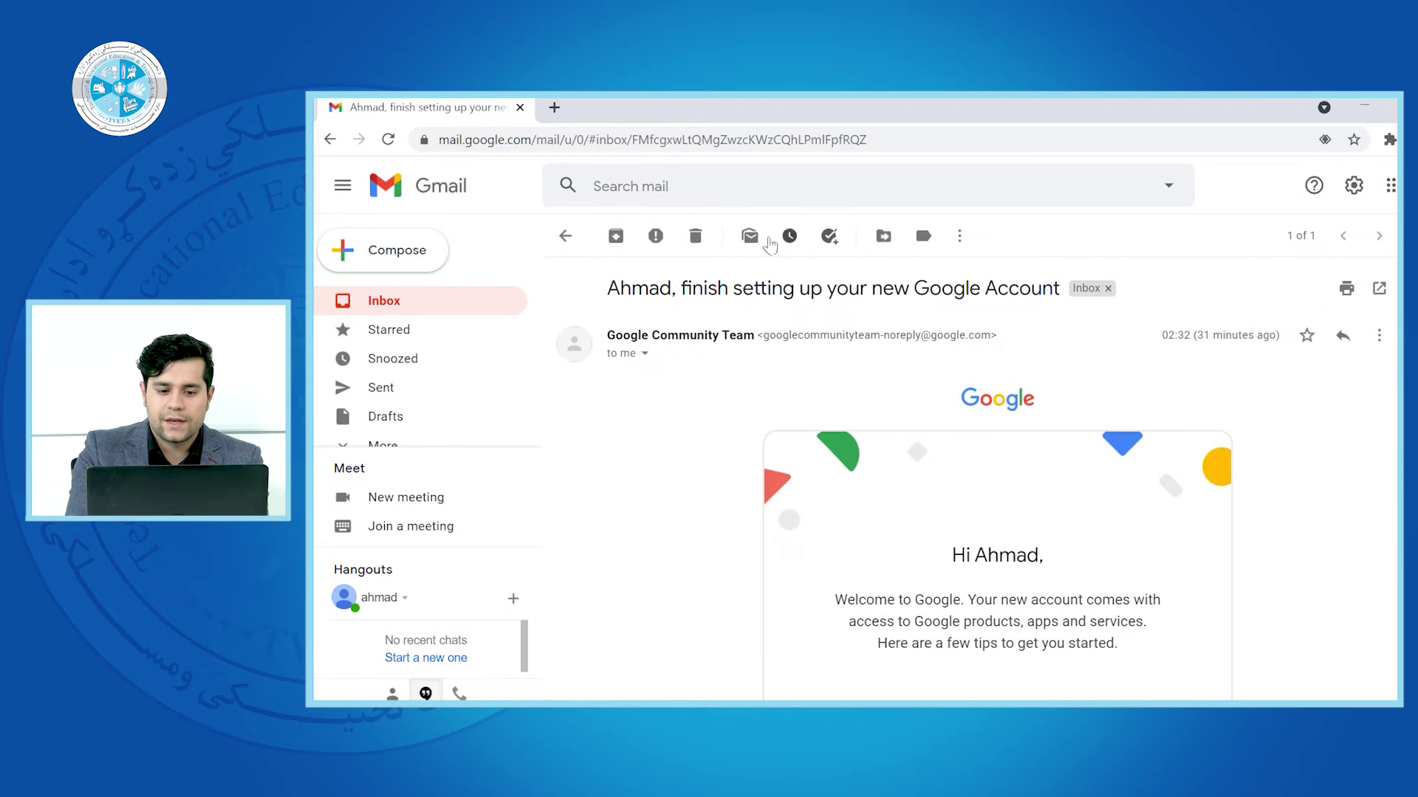
click(754, 236)
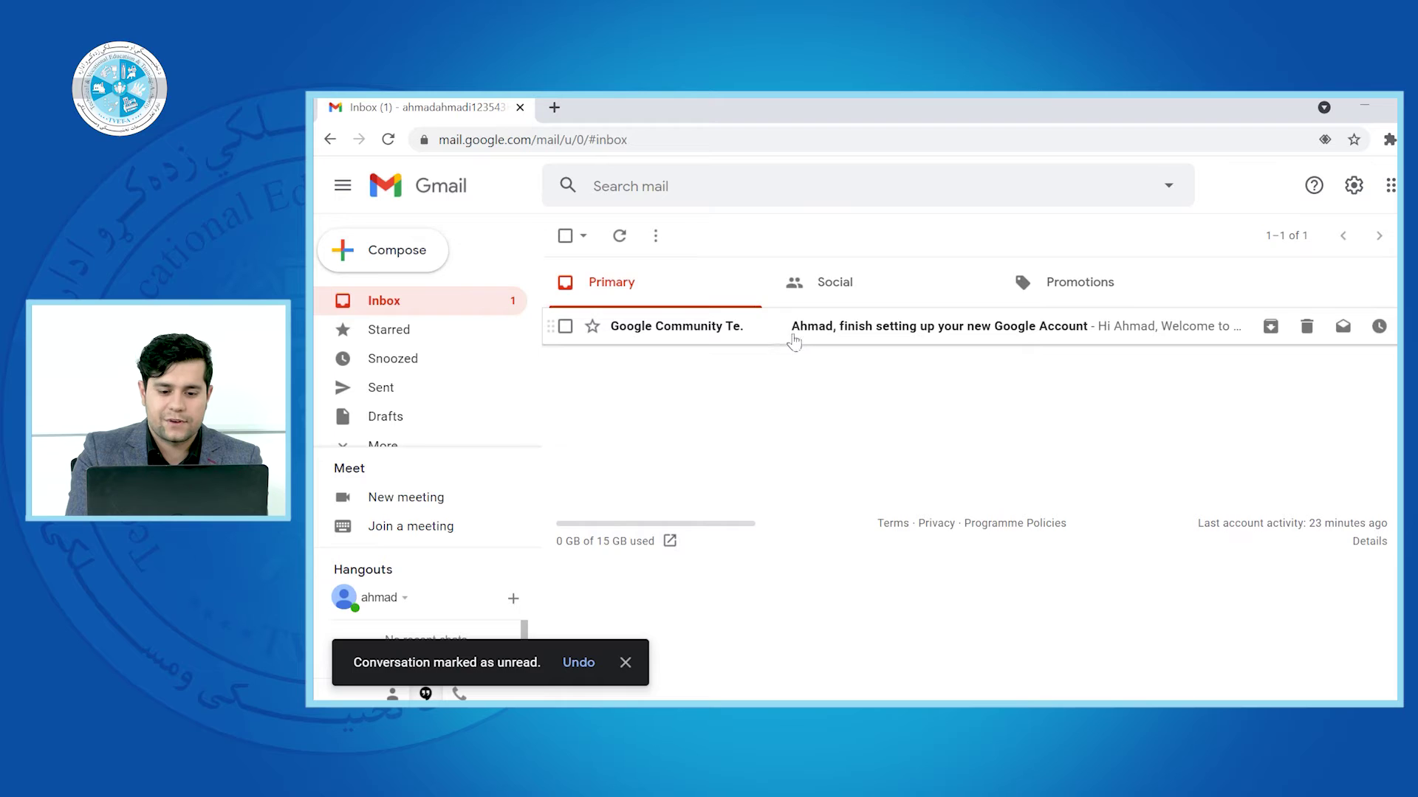
click(768, 332)
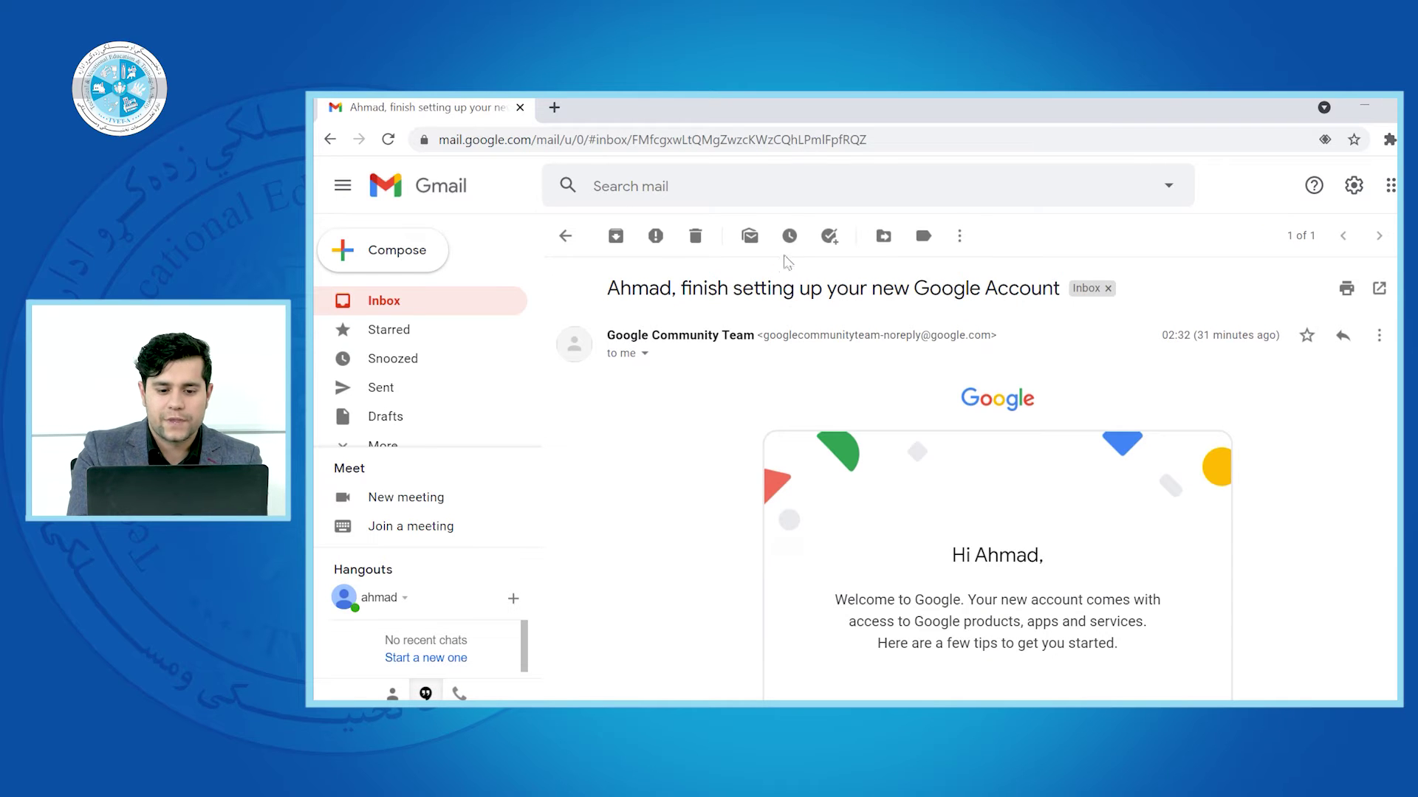
click(790, 236)
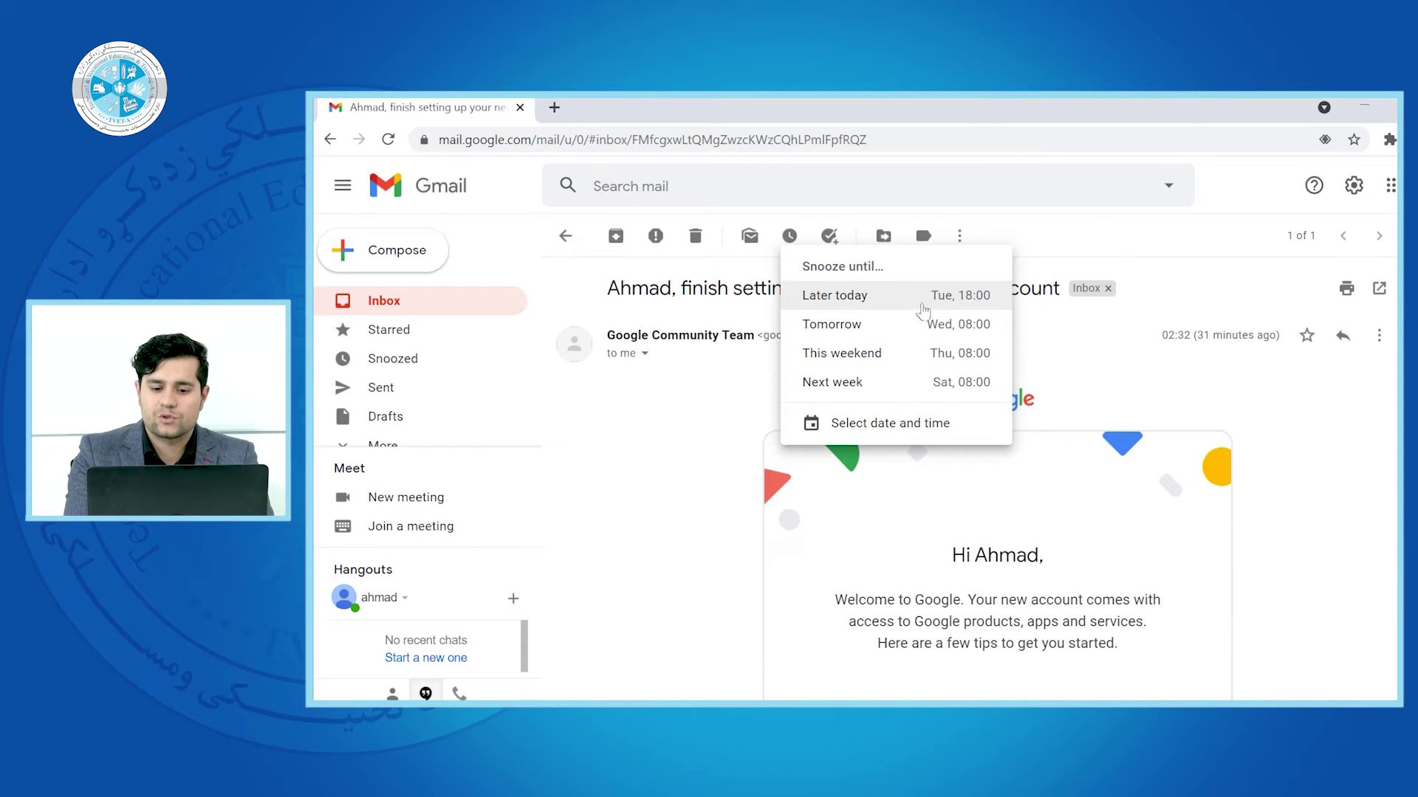
Snooze the welcome email until later today and open it from the Snoozed folder
click(950, 304)
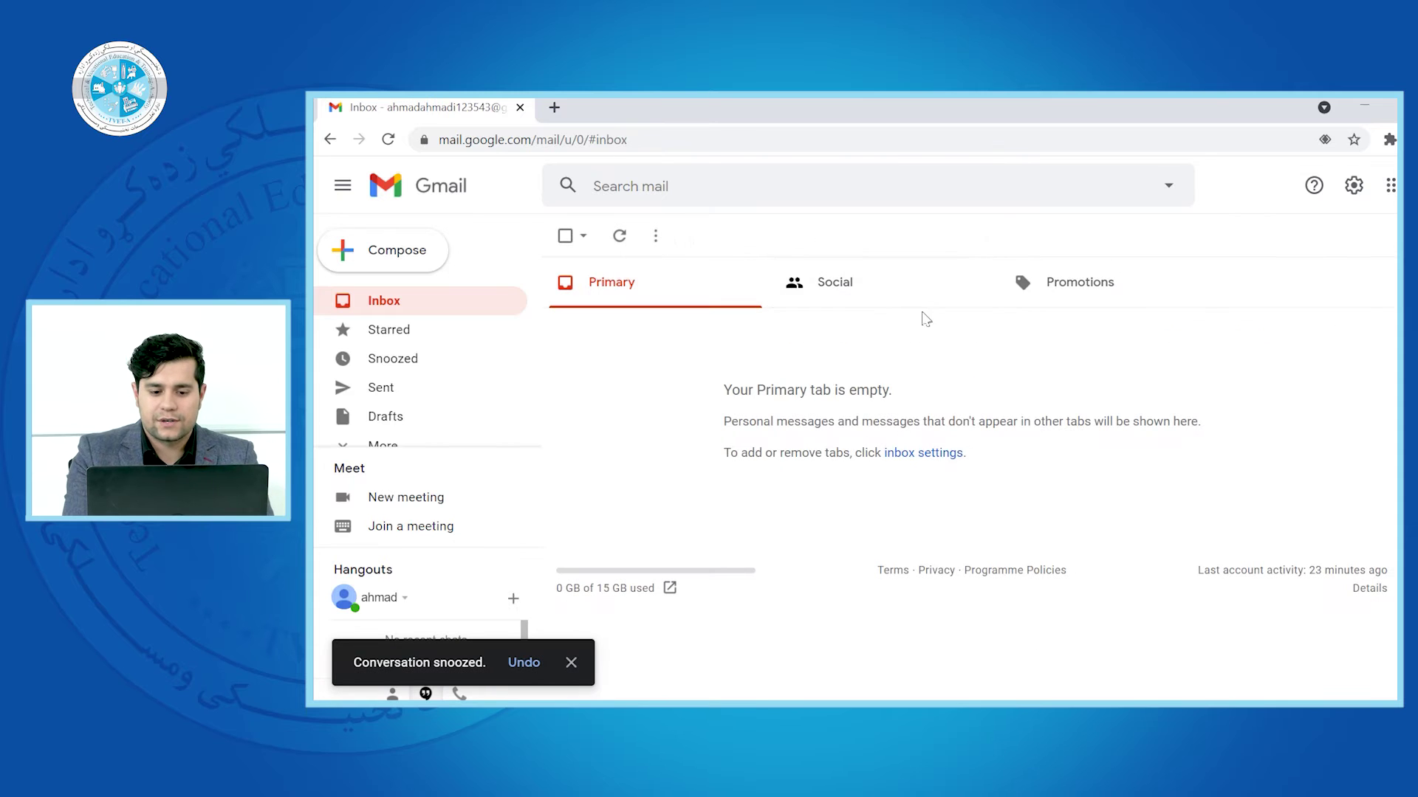
click(571, 662)
click(412, 360)
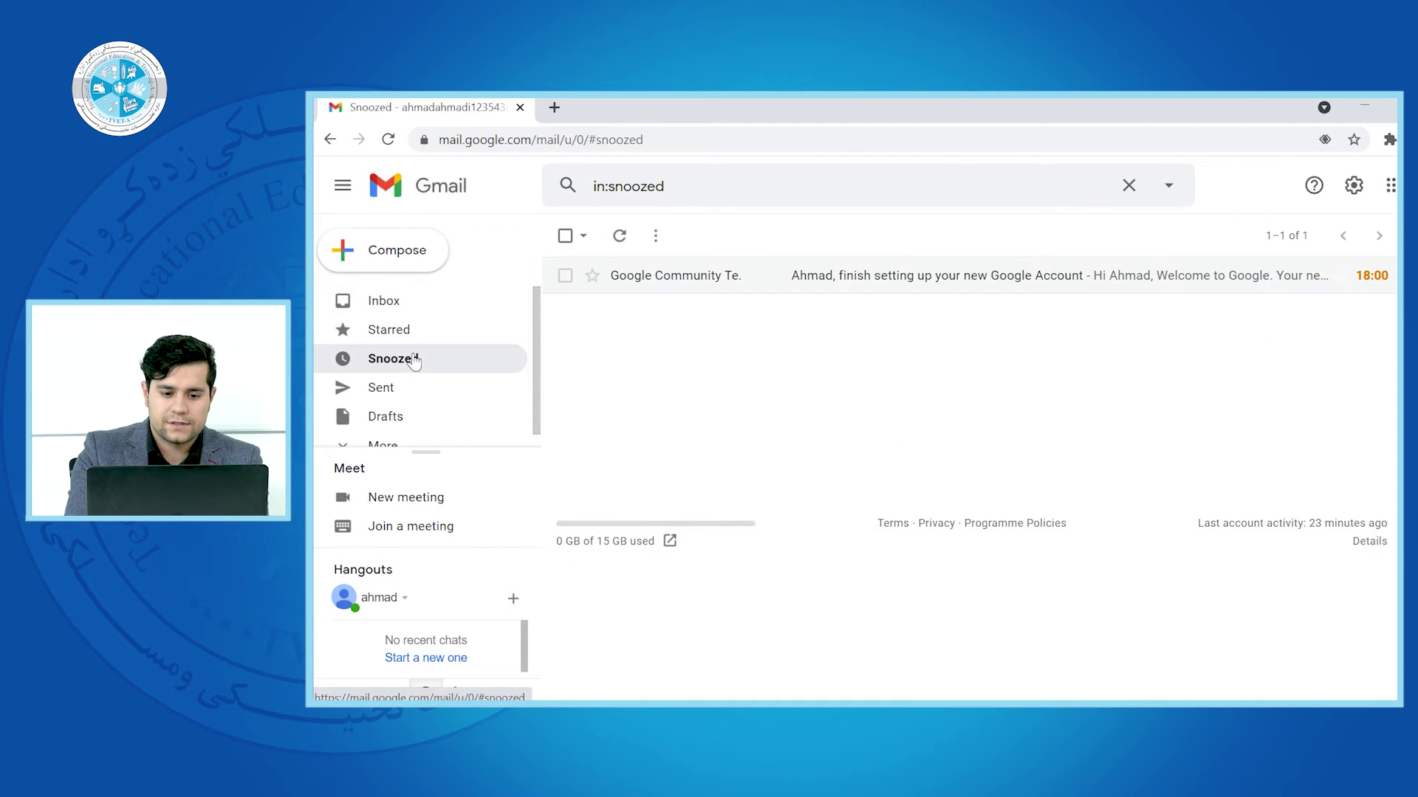
click(731, 275)
Open the Tasks panel, unsnooze the email, and reopen it from the inbox
click(829, 237)
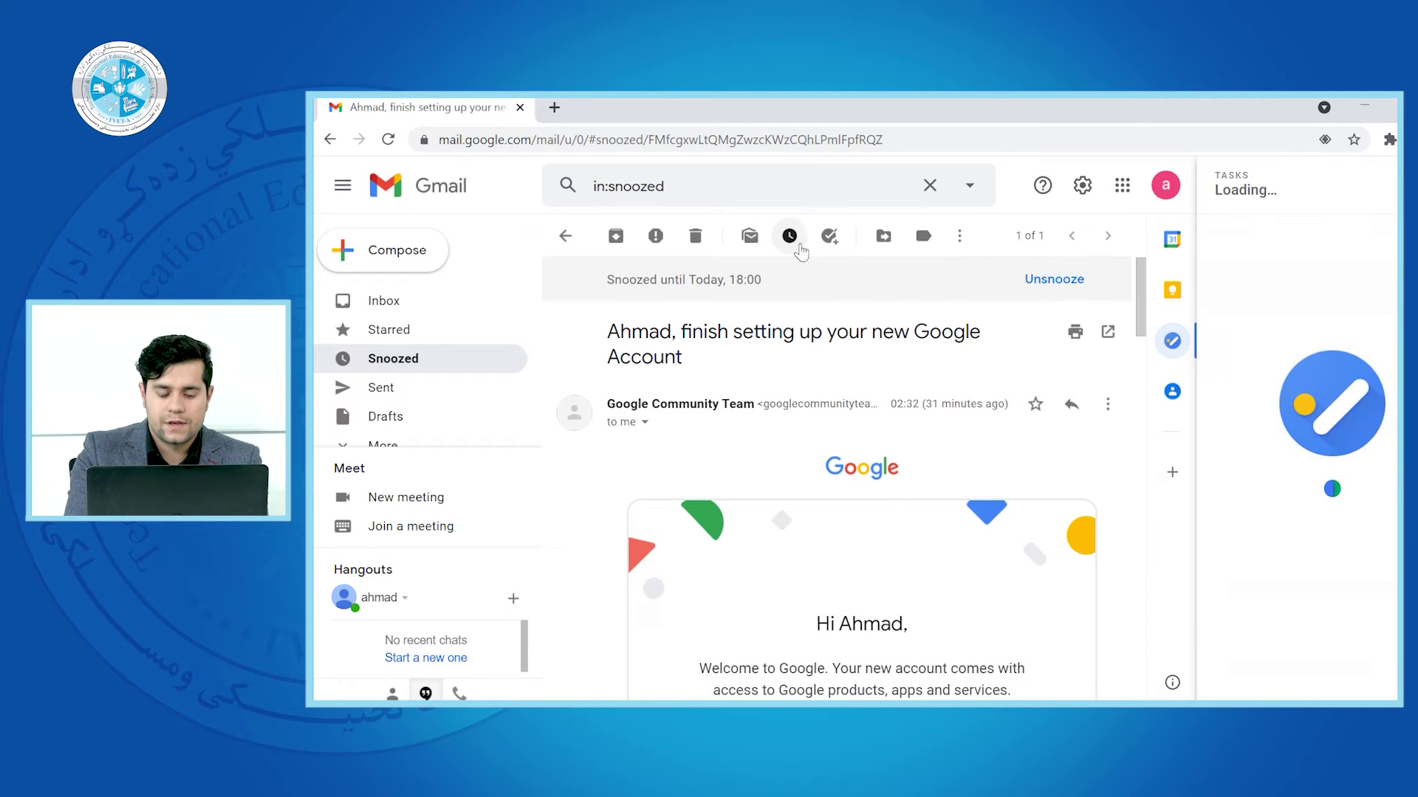
click(794, 245)
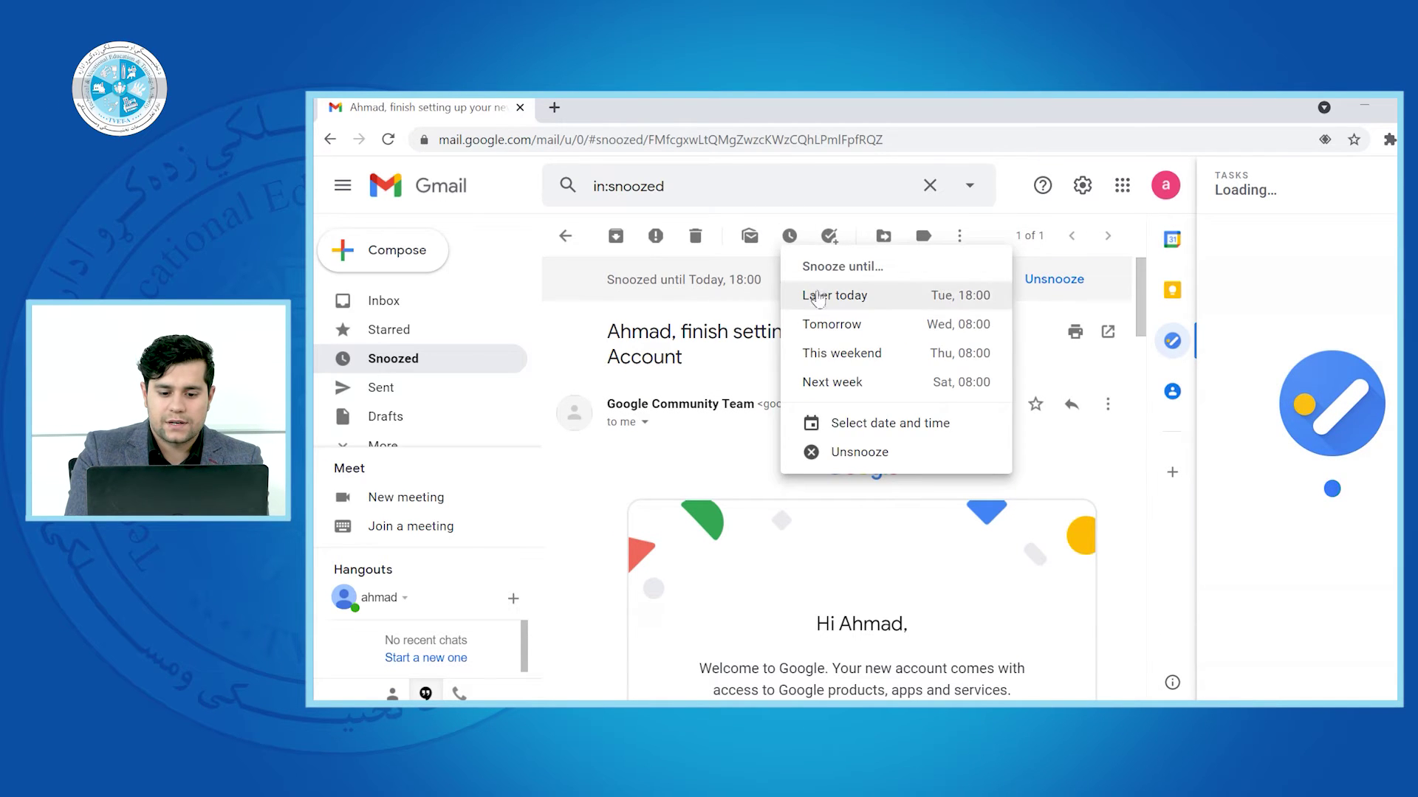
click(830, 452)
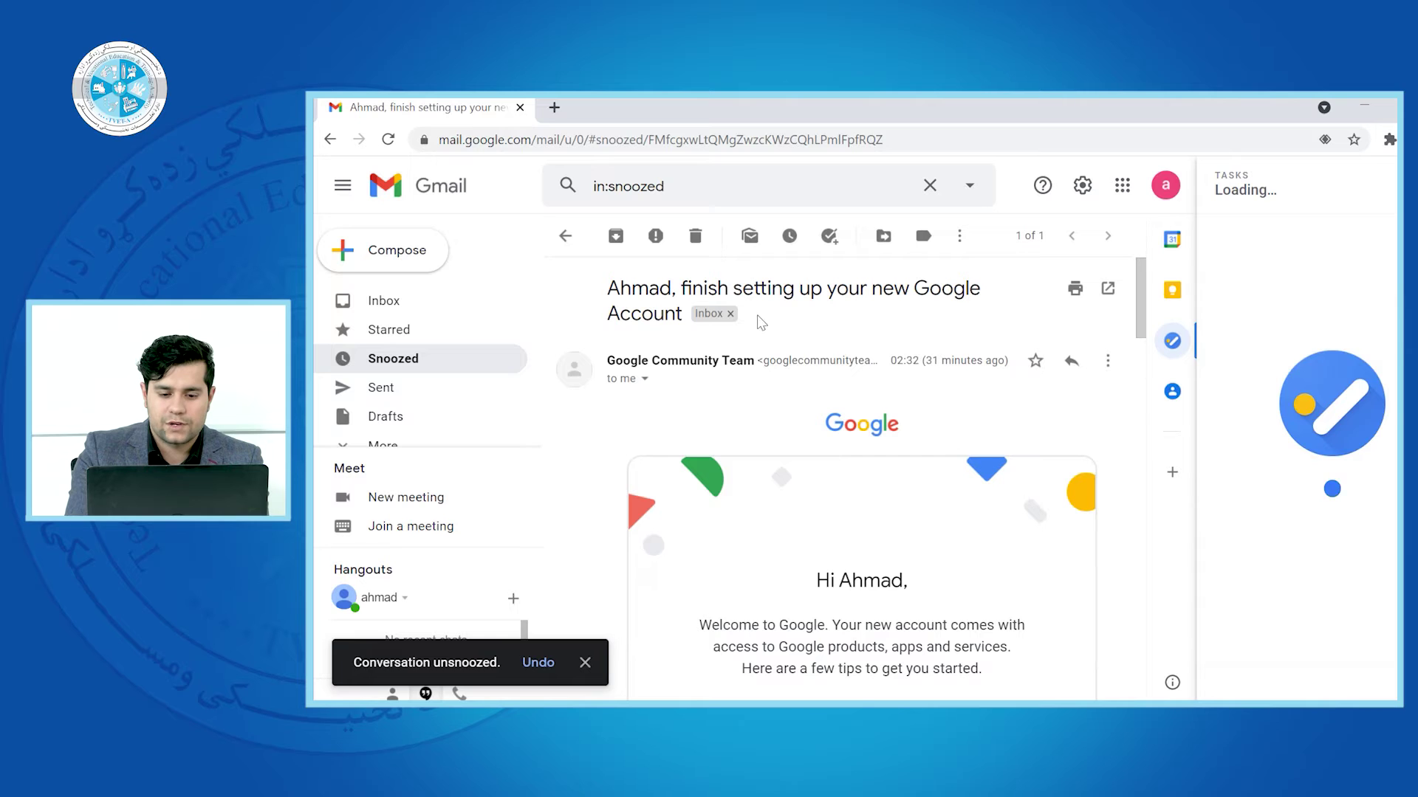
click(400, 314)
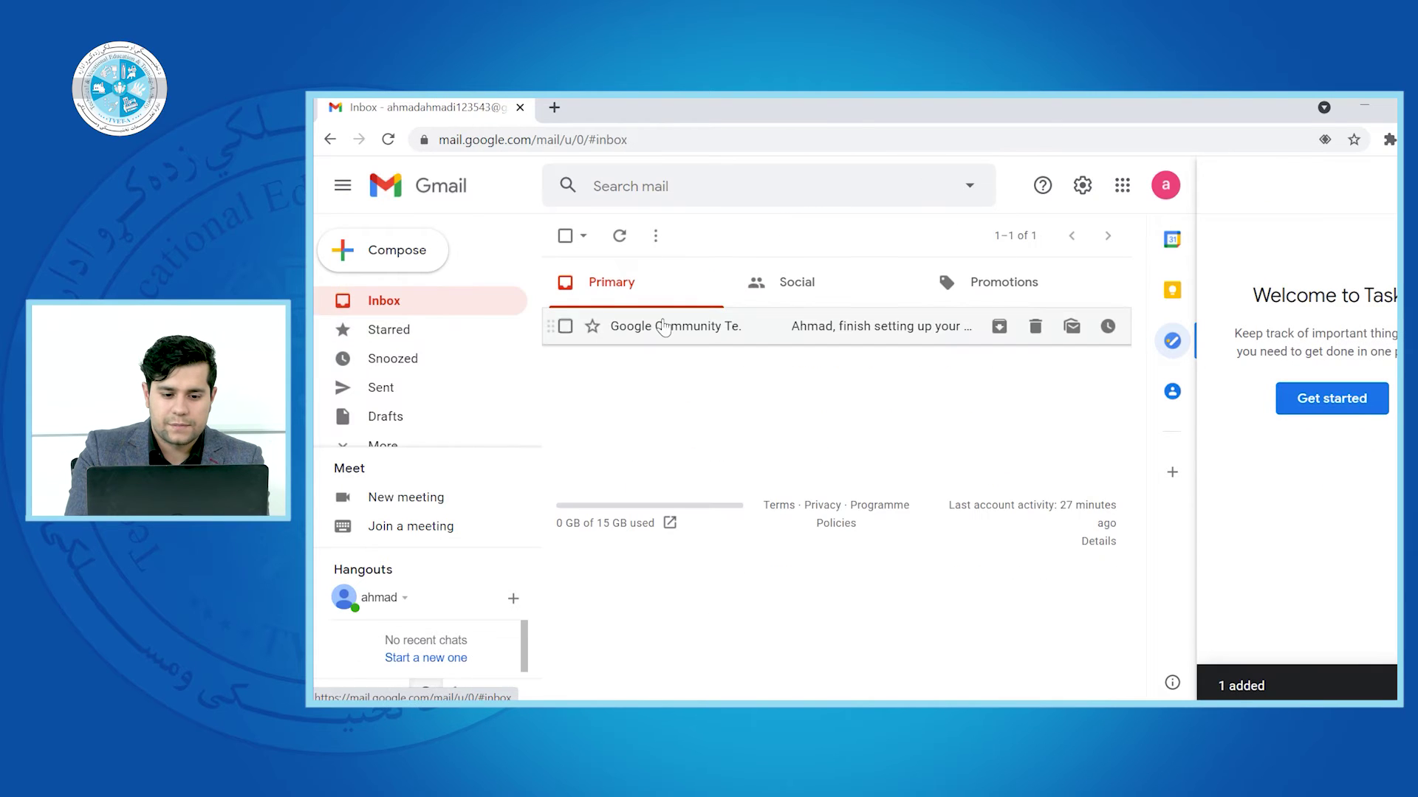
click(790, 323)
click(790, 238)
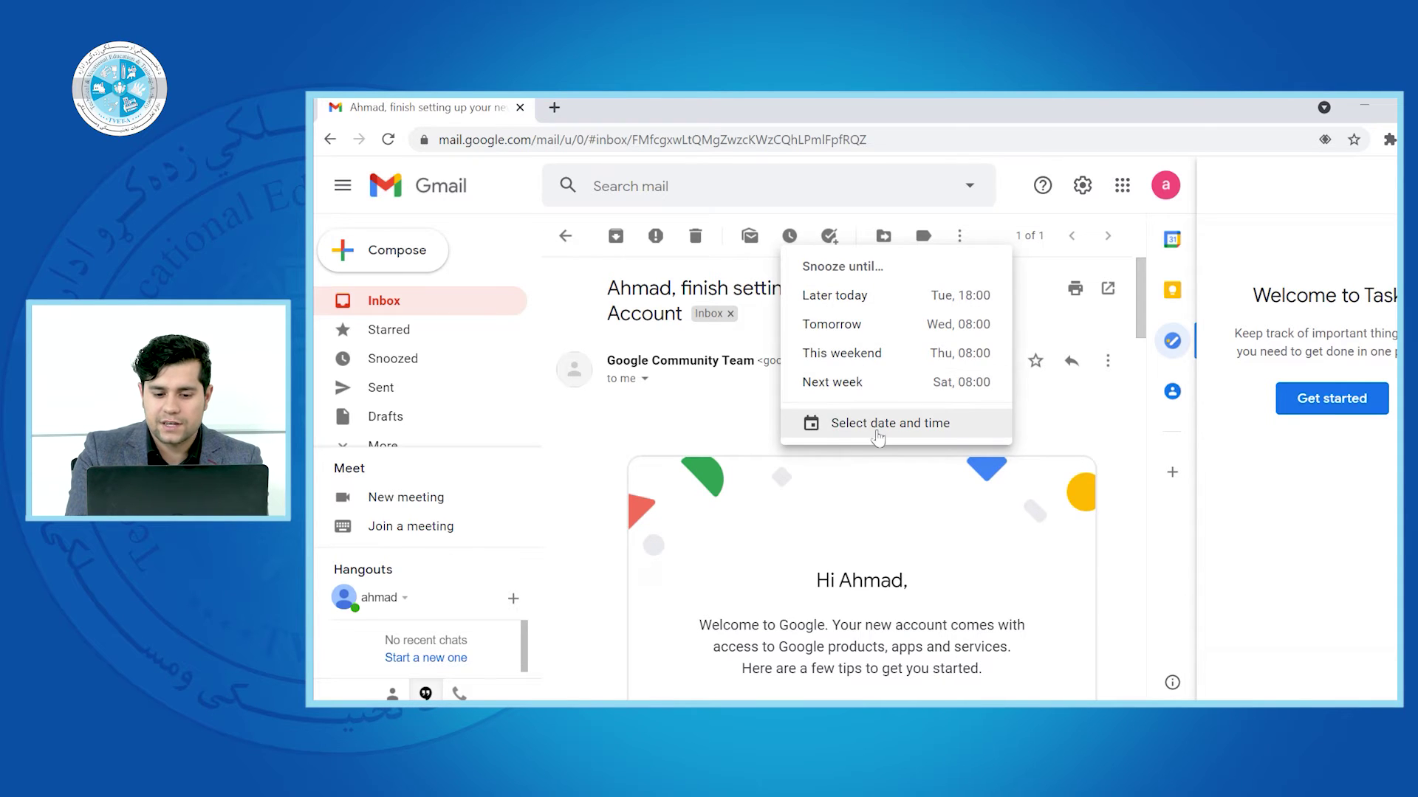
Cancel the custom snooze date-and-time dialog and close the Tasks side panel
click(878, 423)
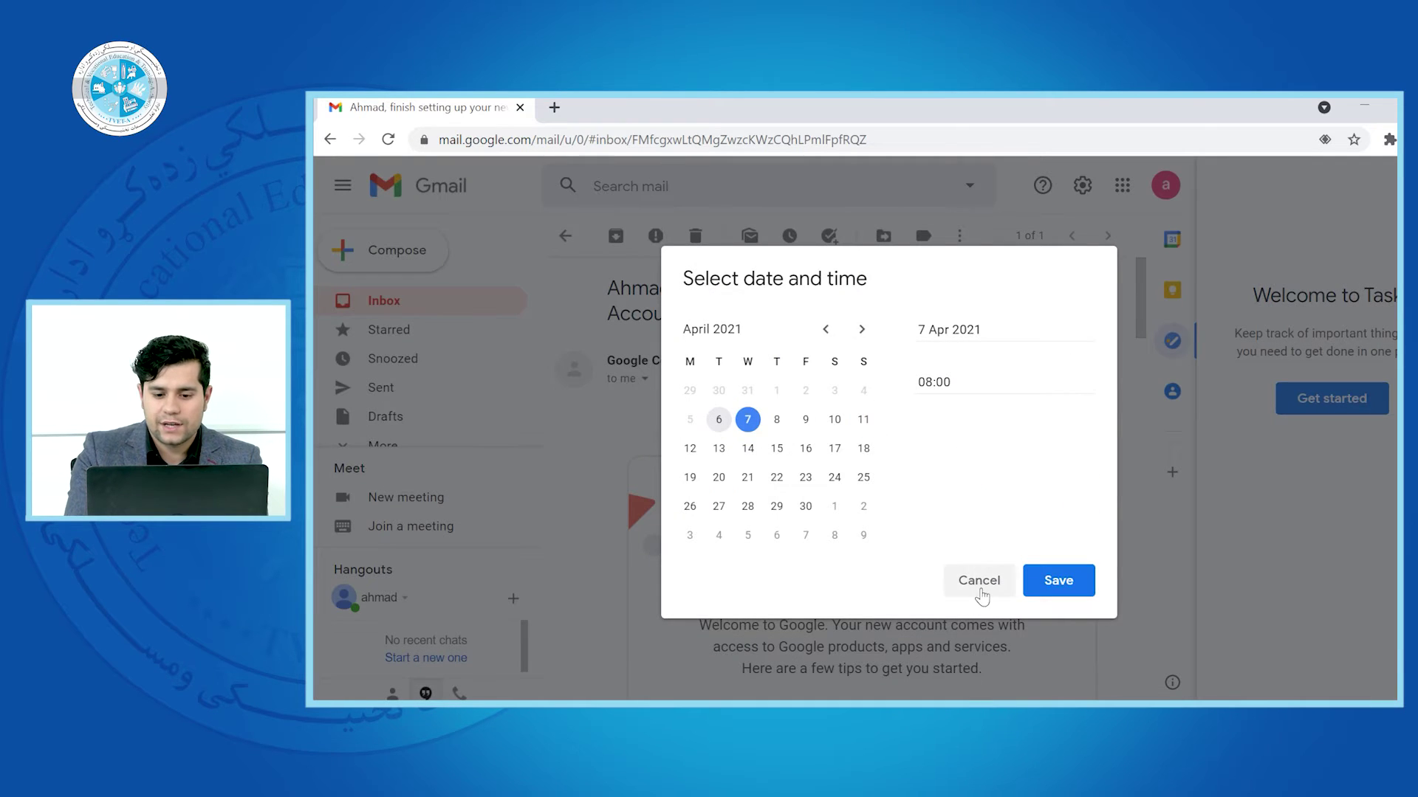
click(979, 580)
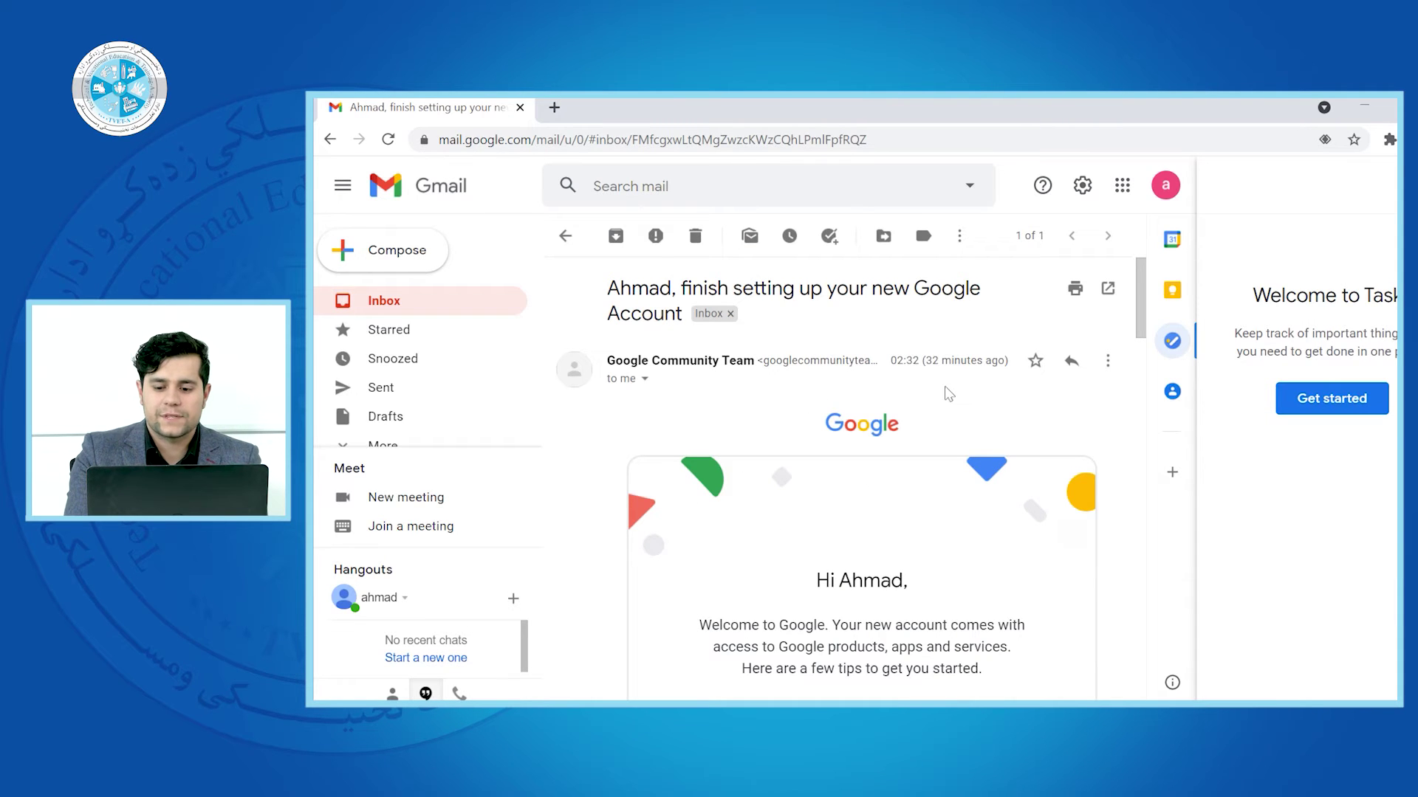
click(1172, 341)
scroll(1248, 251, down, 1)
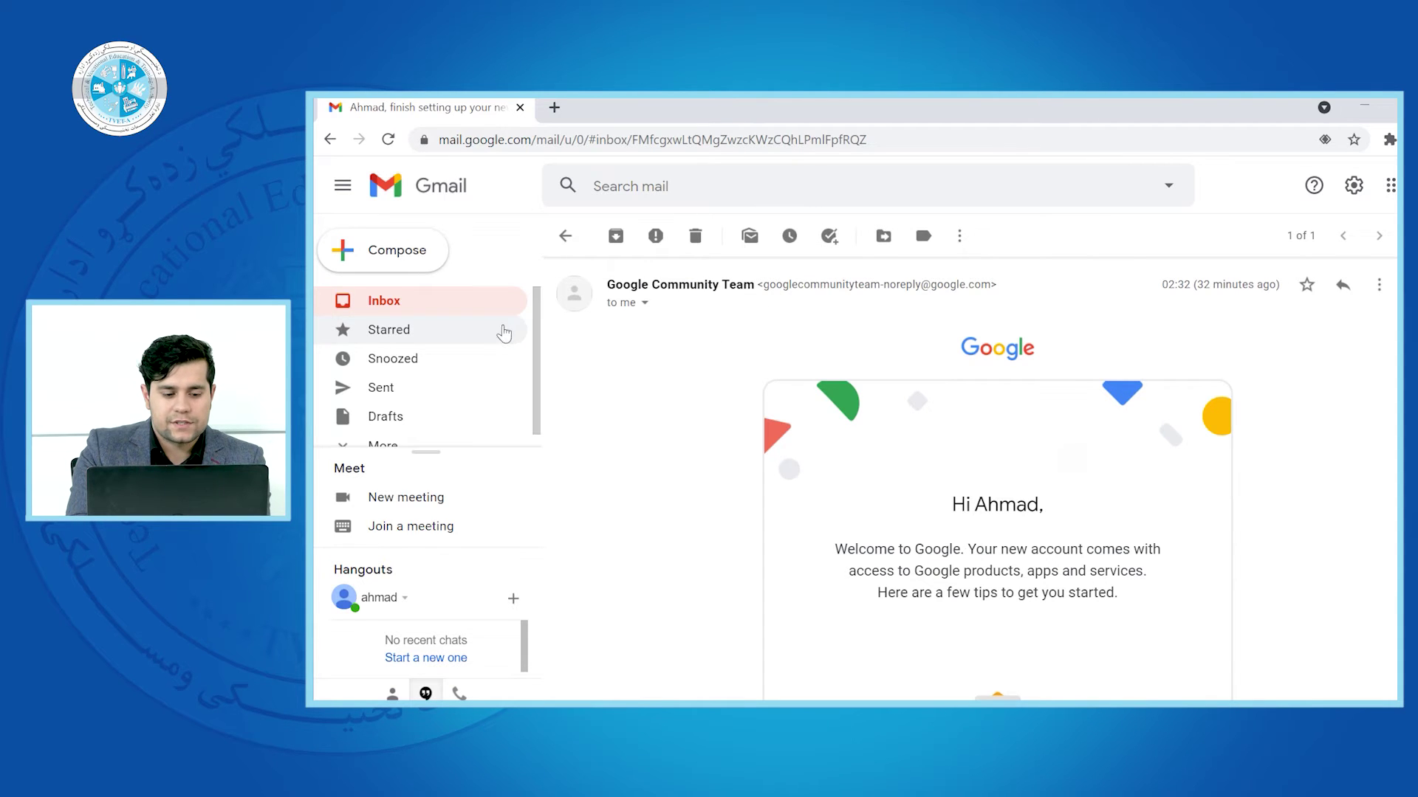
View the welcome email's labels without changing them, then list its More actions
scroll(537, 369, down, 1)
scroll(538, 378, up, 1)
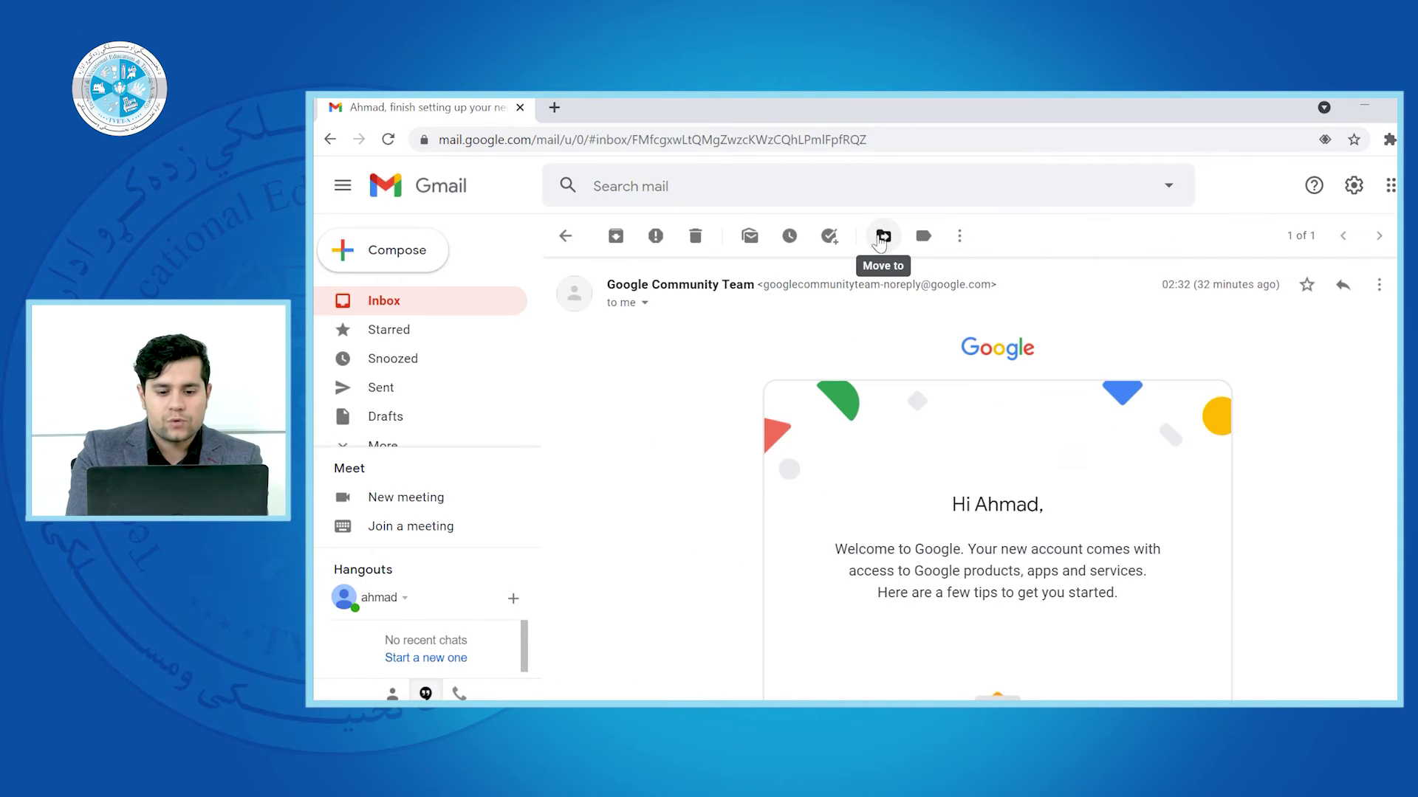
click(923, 237)
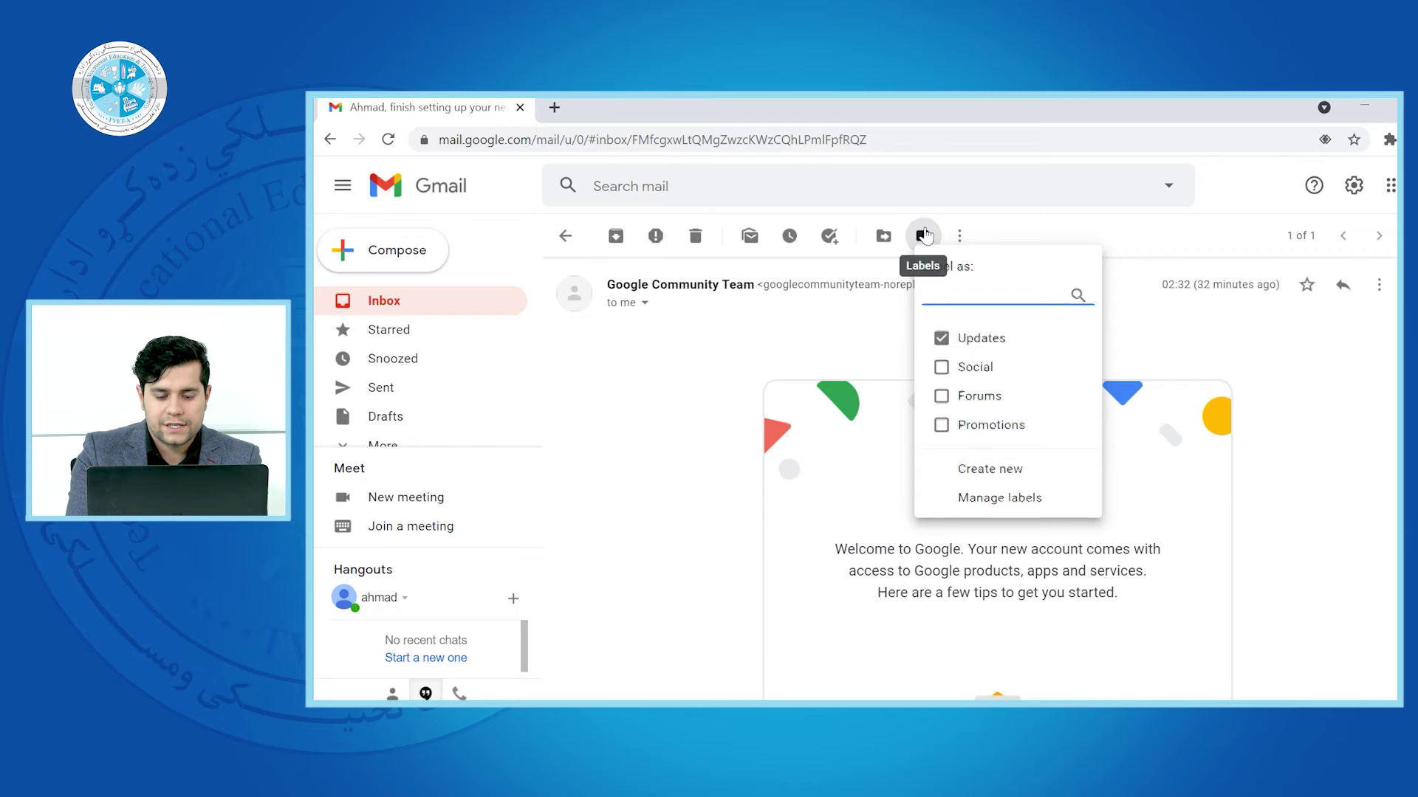
click(923, 235)
click(957, 237)
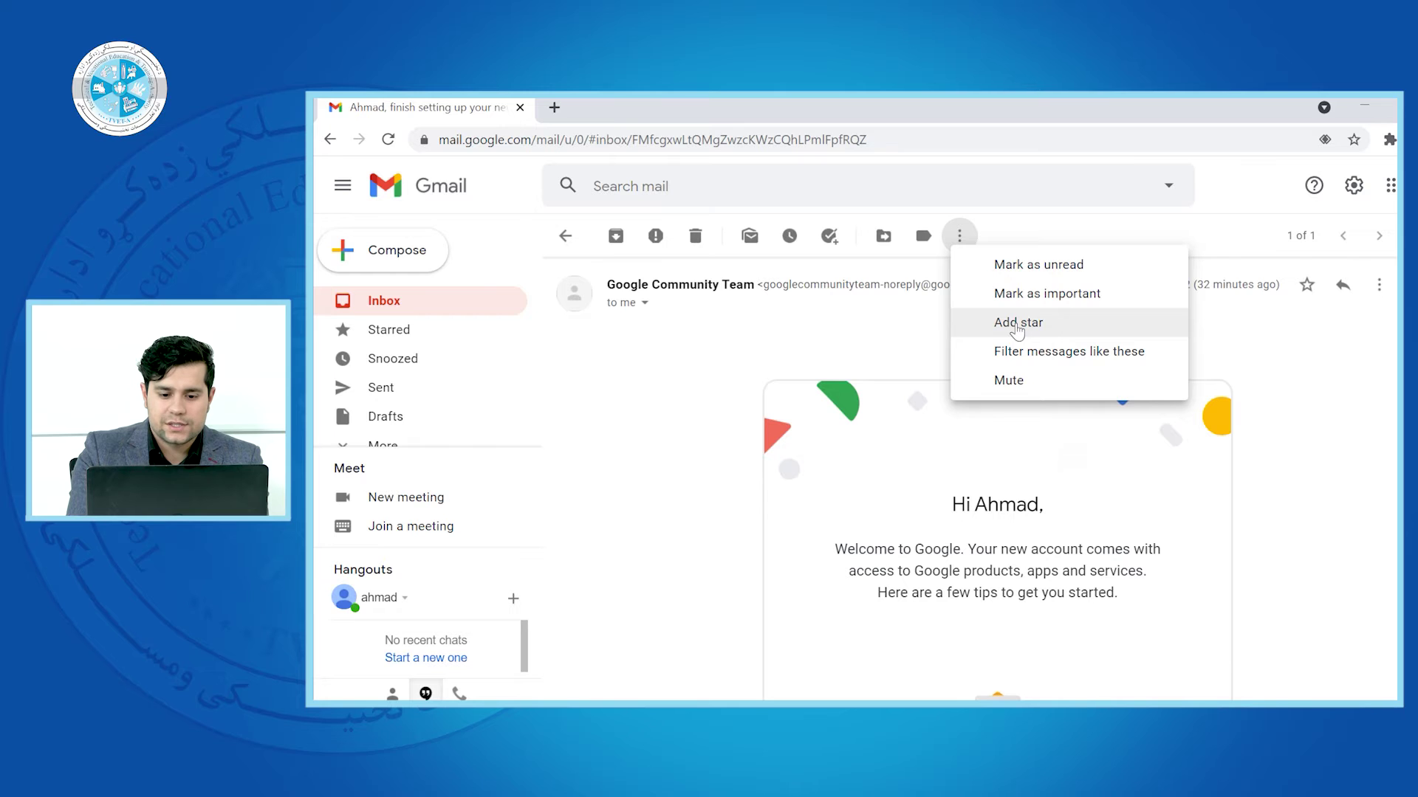
Star the welcome email and check that it appears under Starred
click(1017, 325)
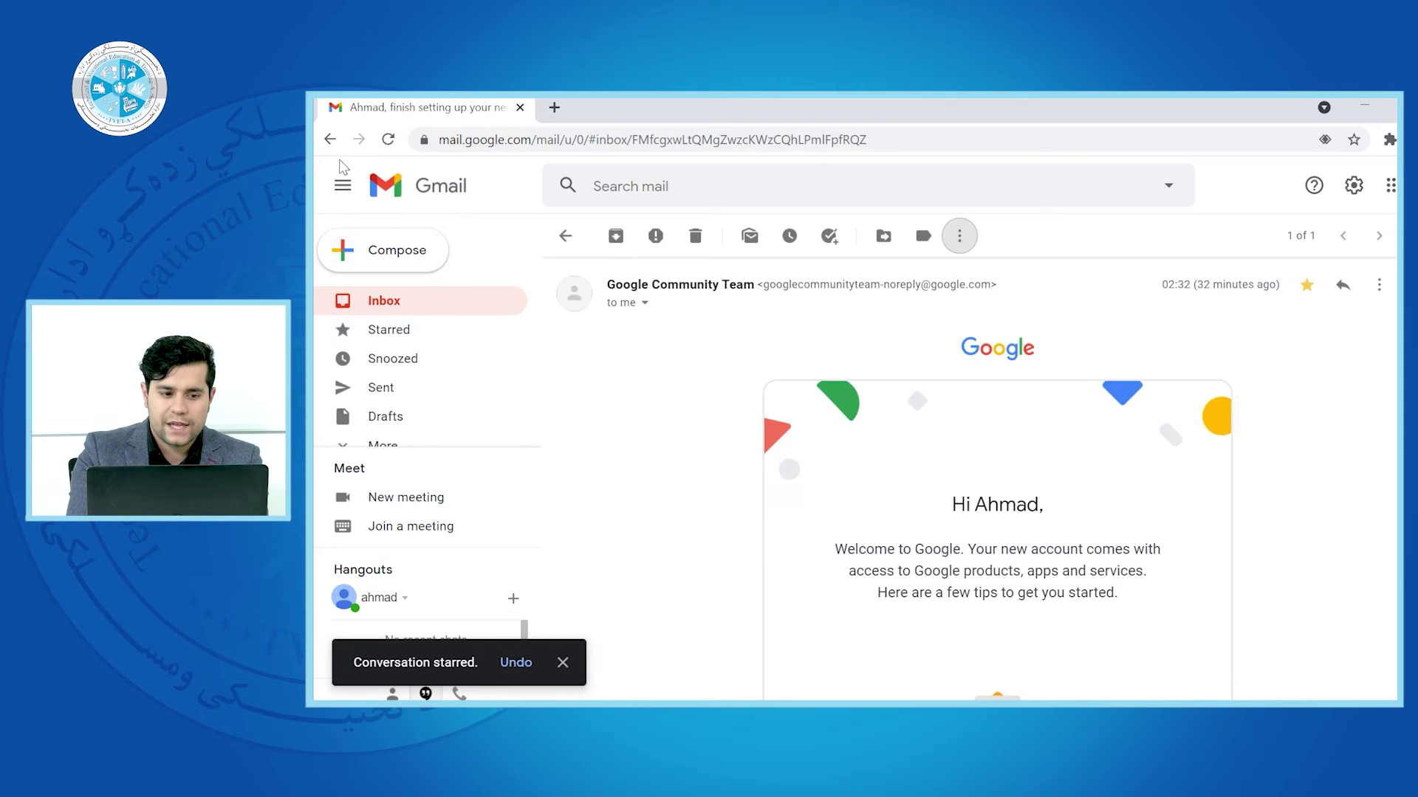
click(330, 139)
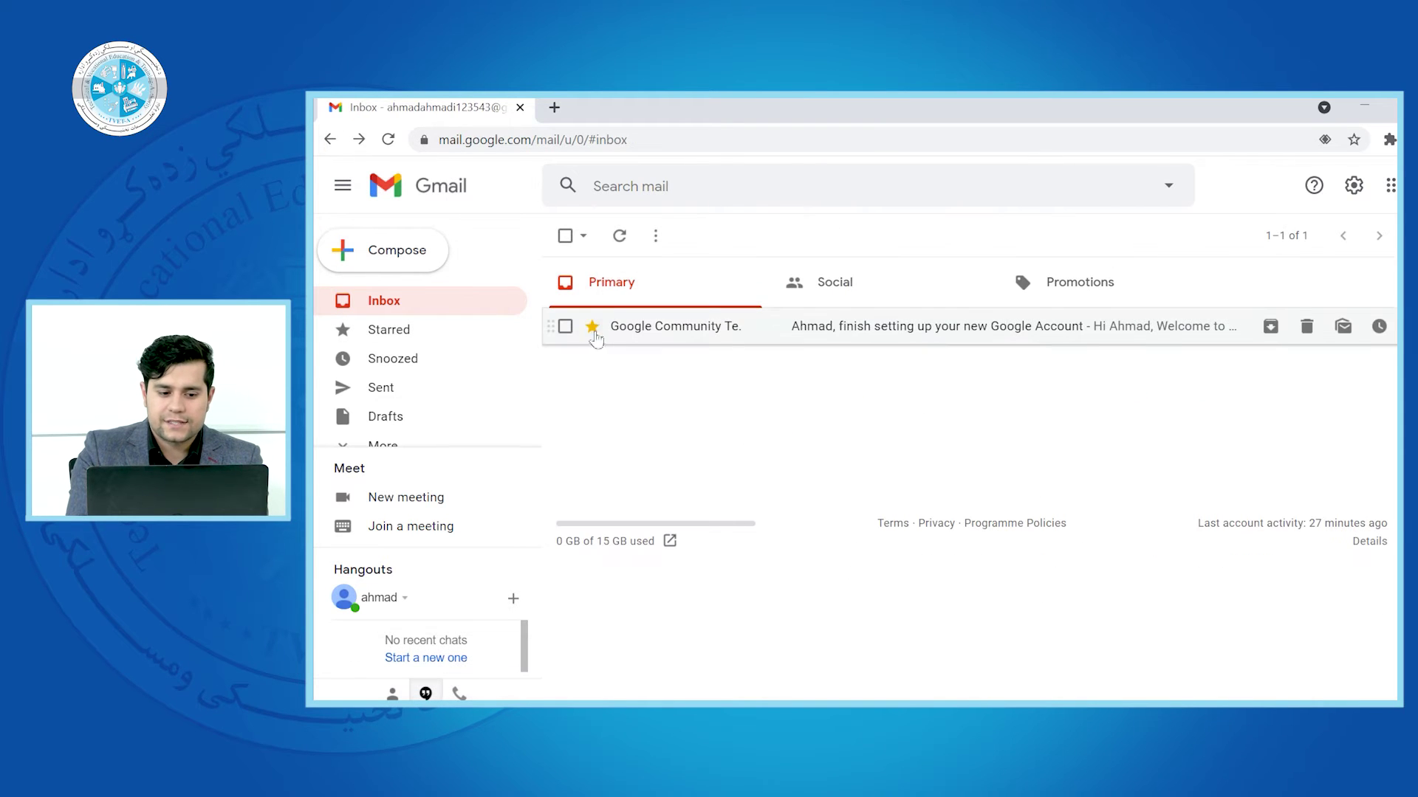
scroll(517, 362, down, 1)
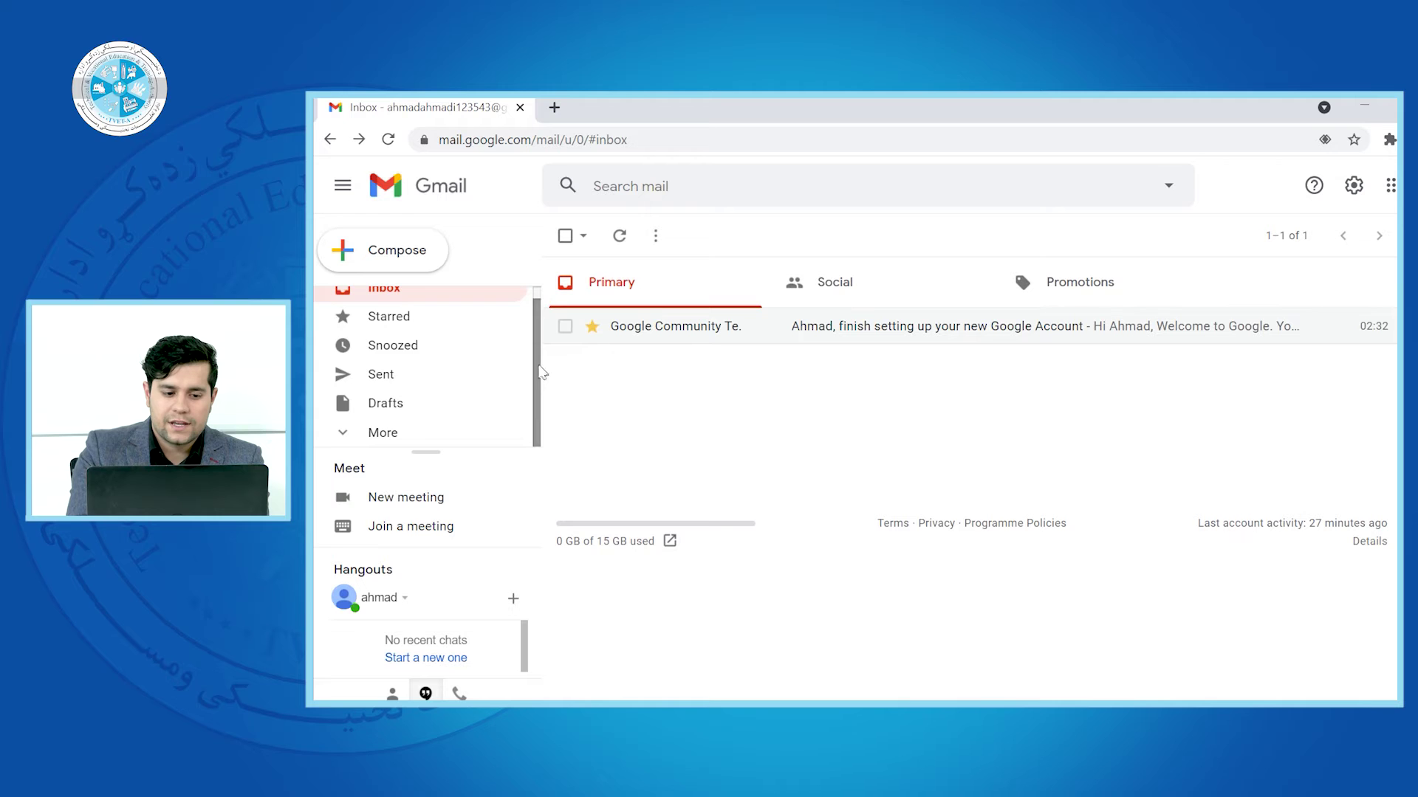
click(429, 330)
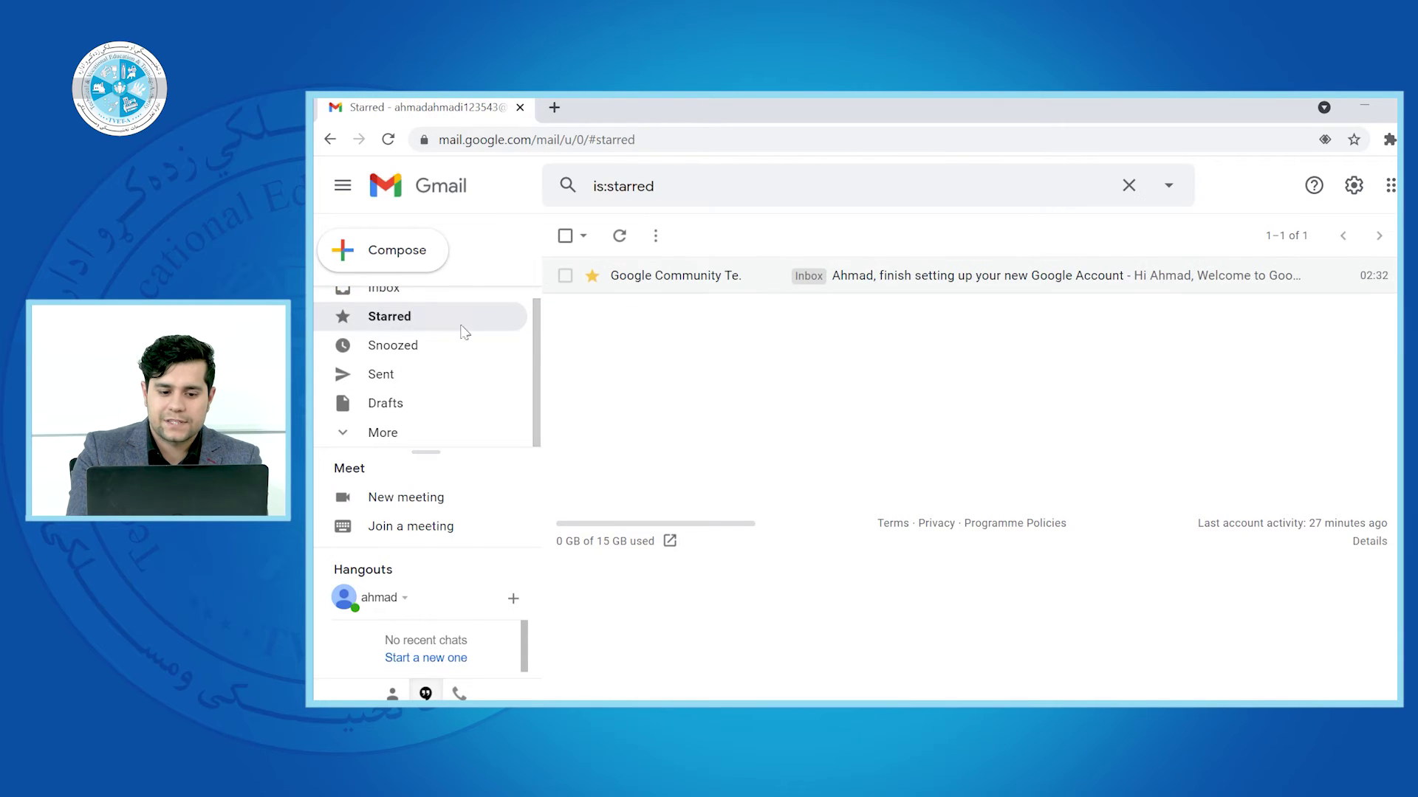
scroll(502, 333, up, 1)
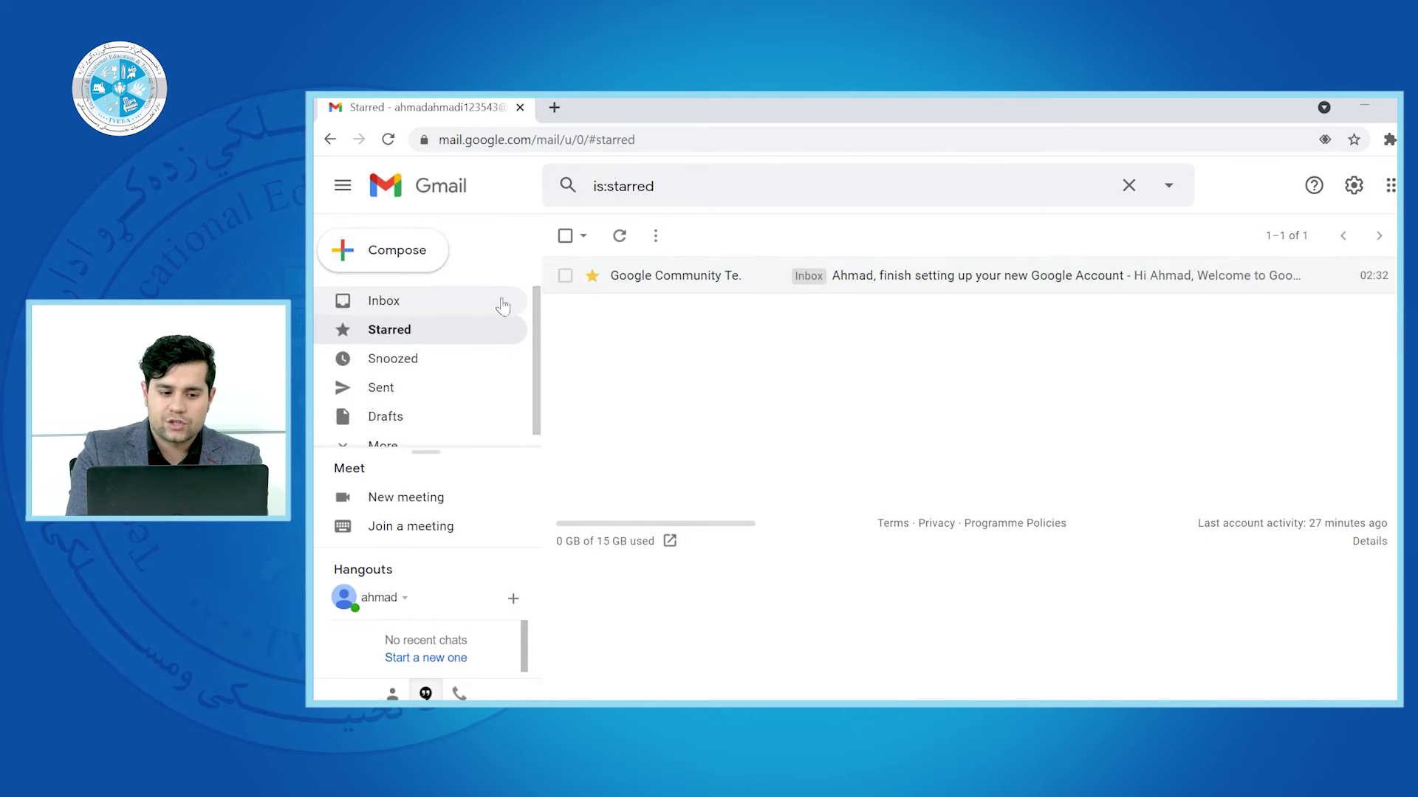
click(455, 313)
Toggle the welcome email's star off, on and off again, then reopen the email
click(592, 328)
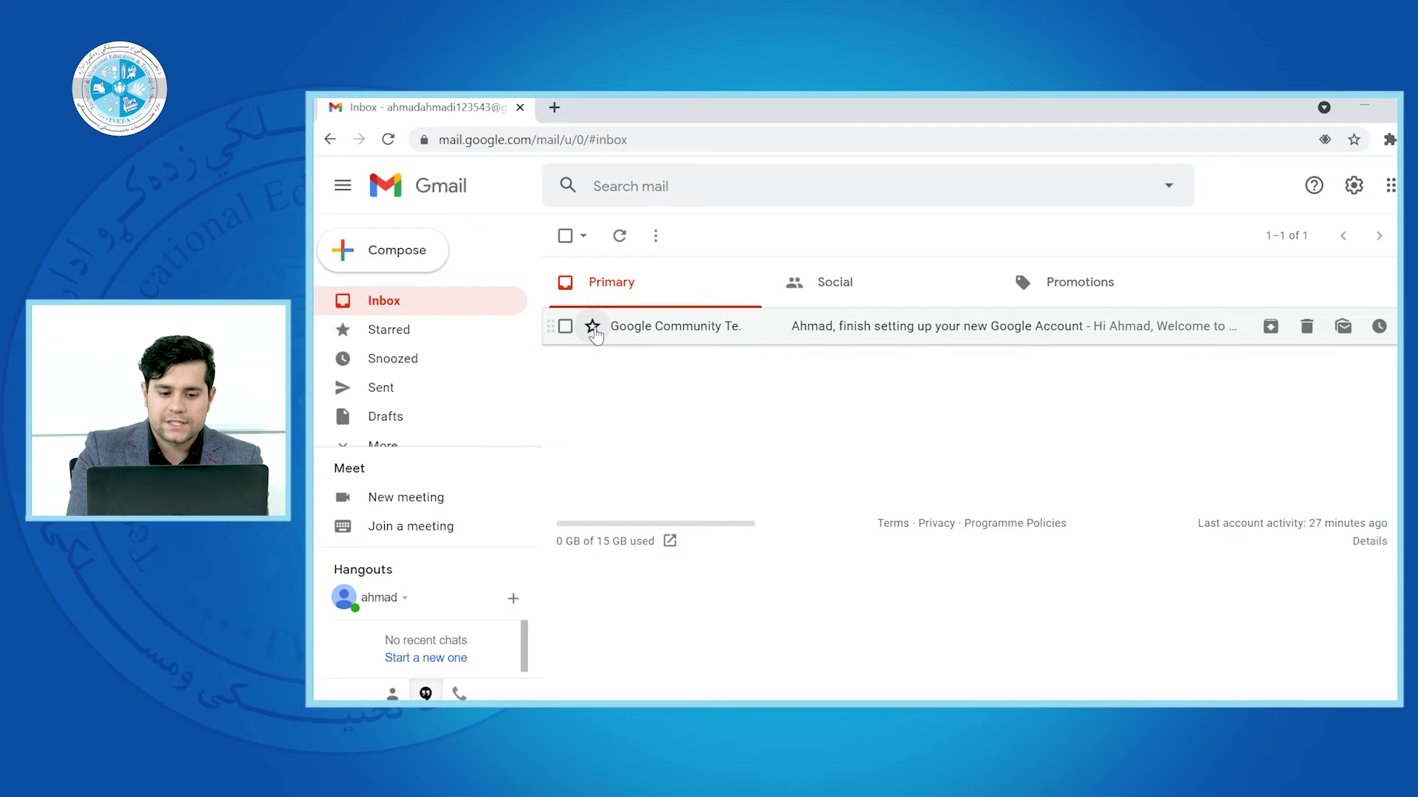
click(593, 327)
click(592, 327)
click(676, 336)
click(959, 236)
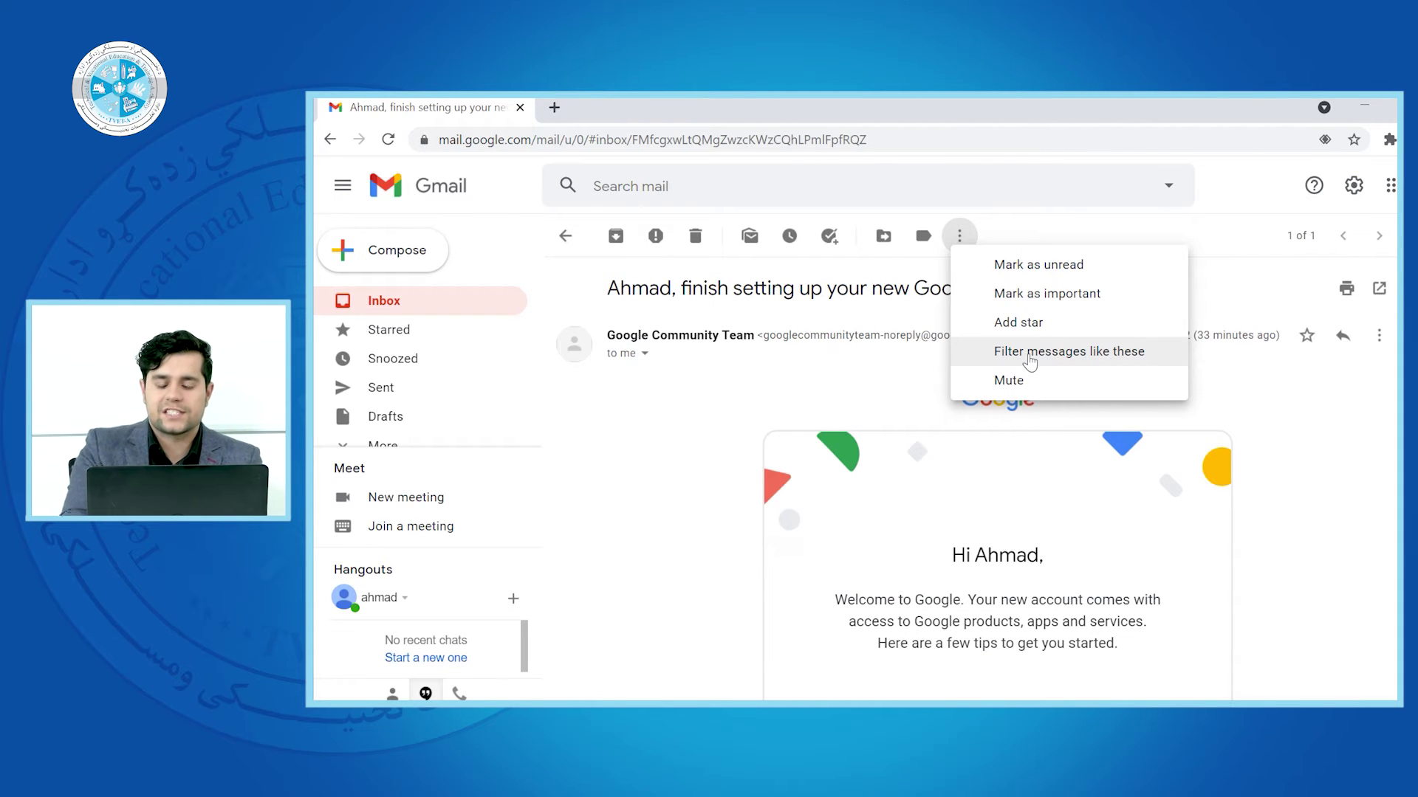
click(884, 365)
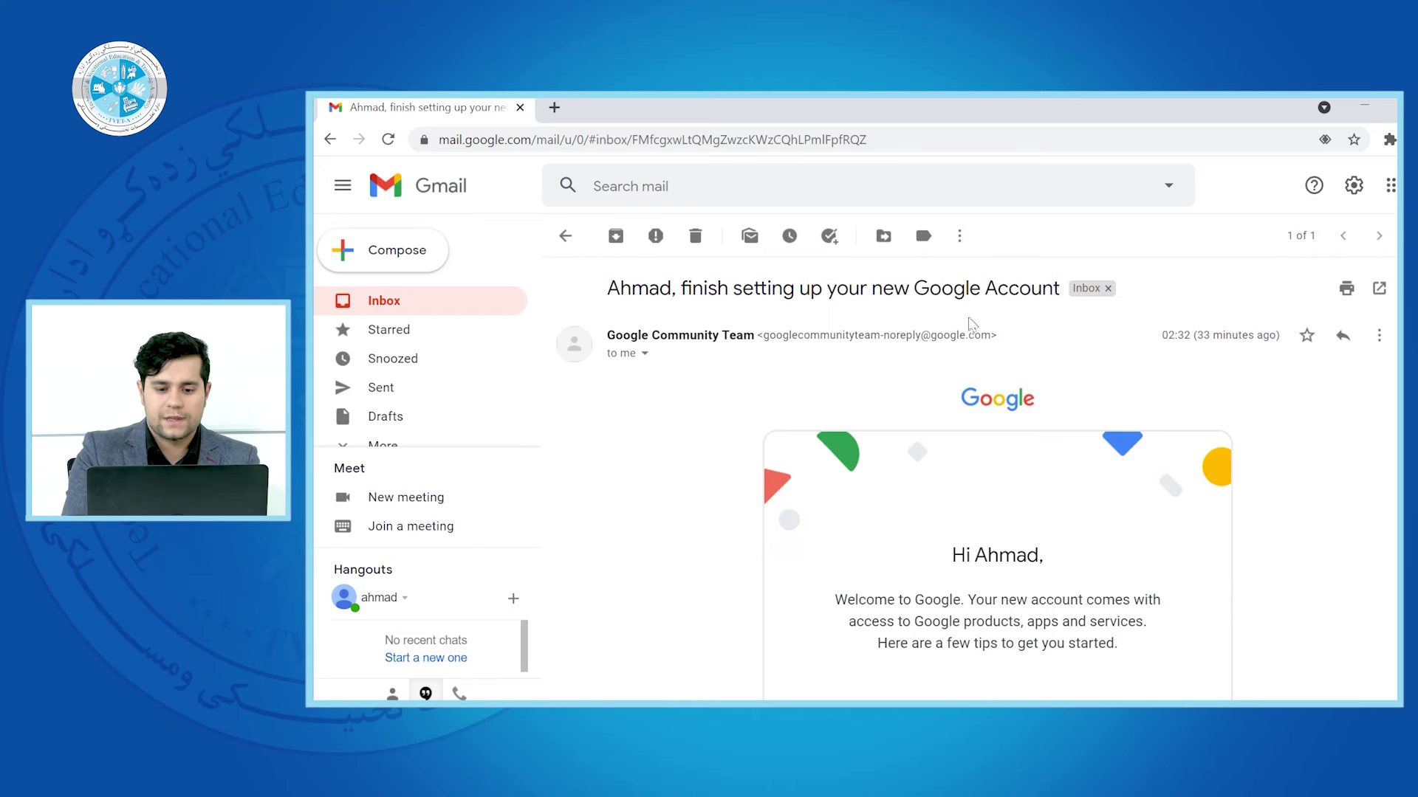
click(959, 234)
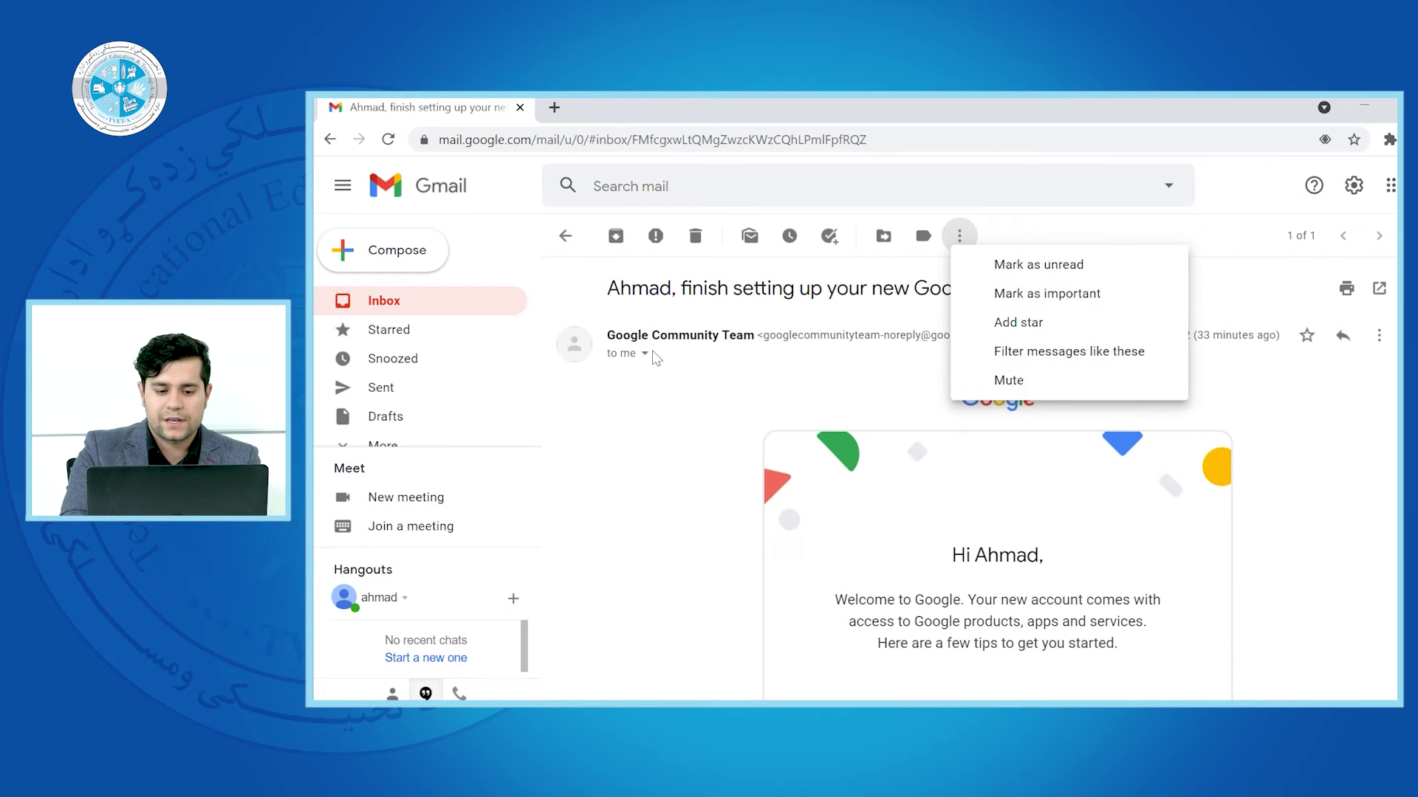
click(674, 432)
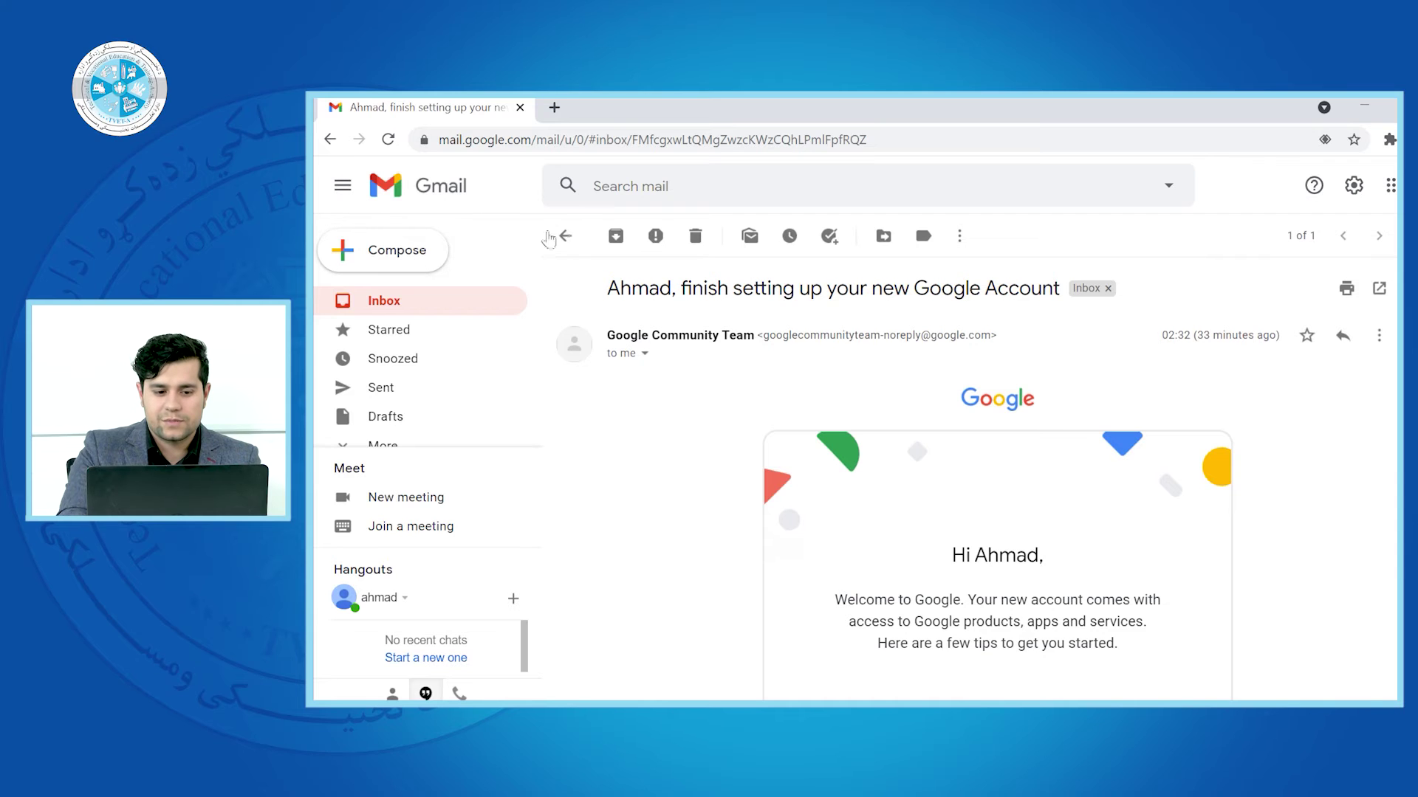
click(566, 238)
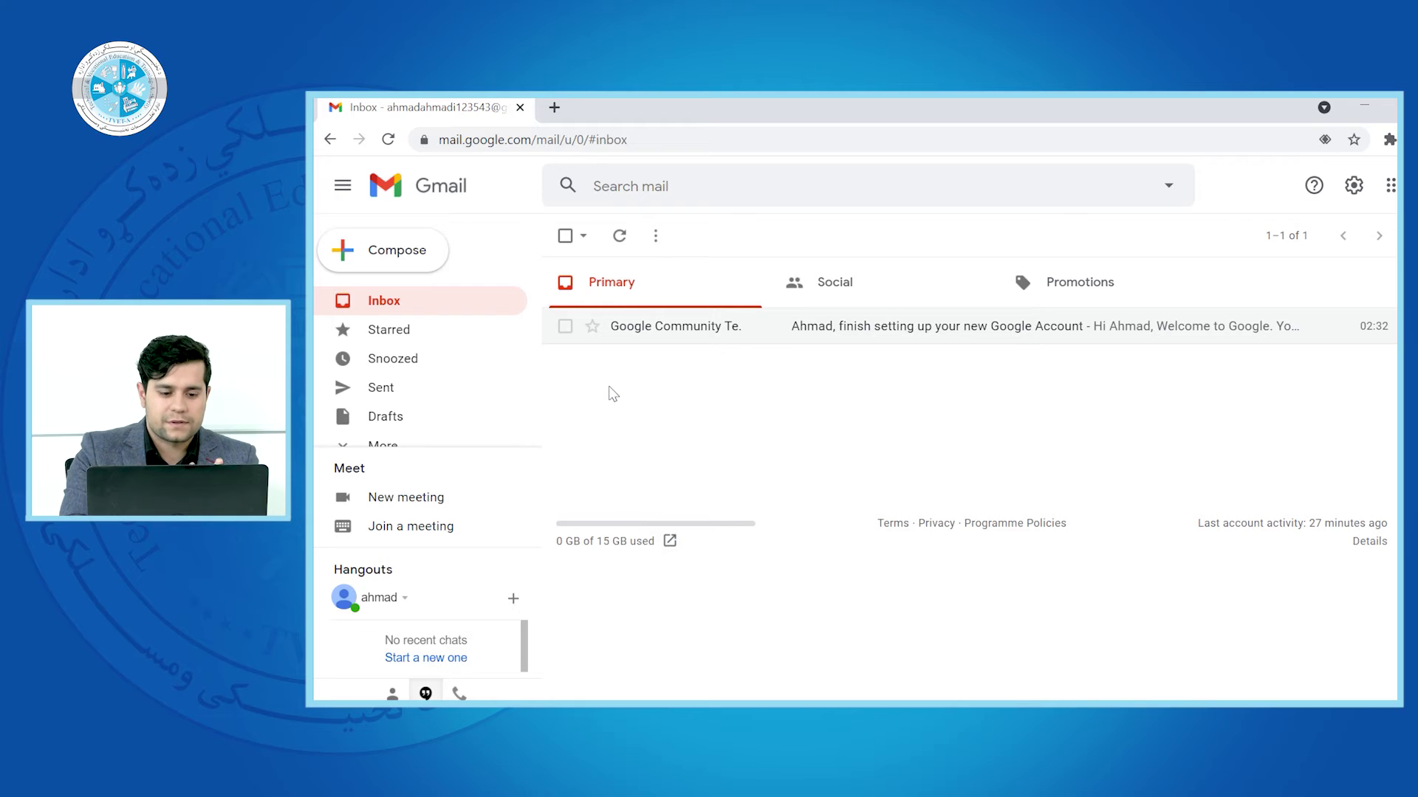
Start a new message and add Cc and Bcc lines alongside the To field
click(392, 258)
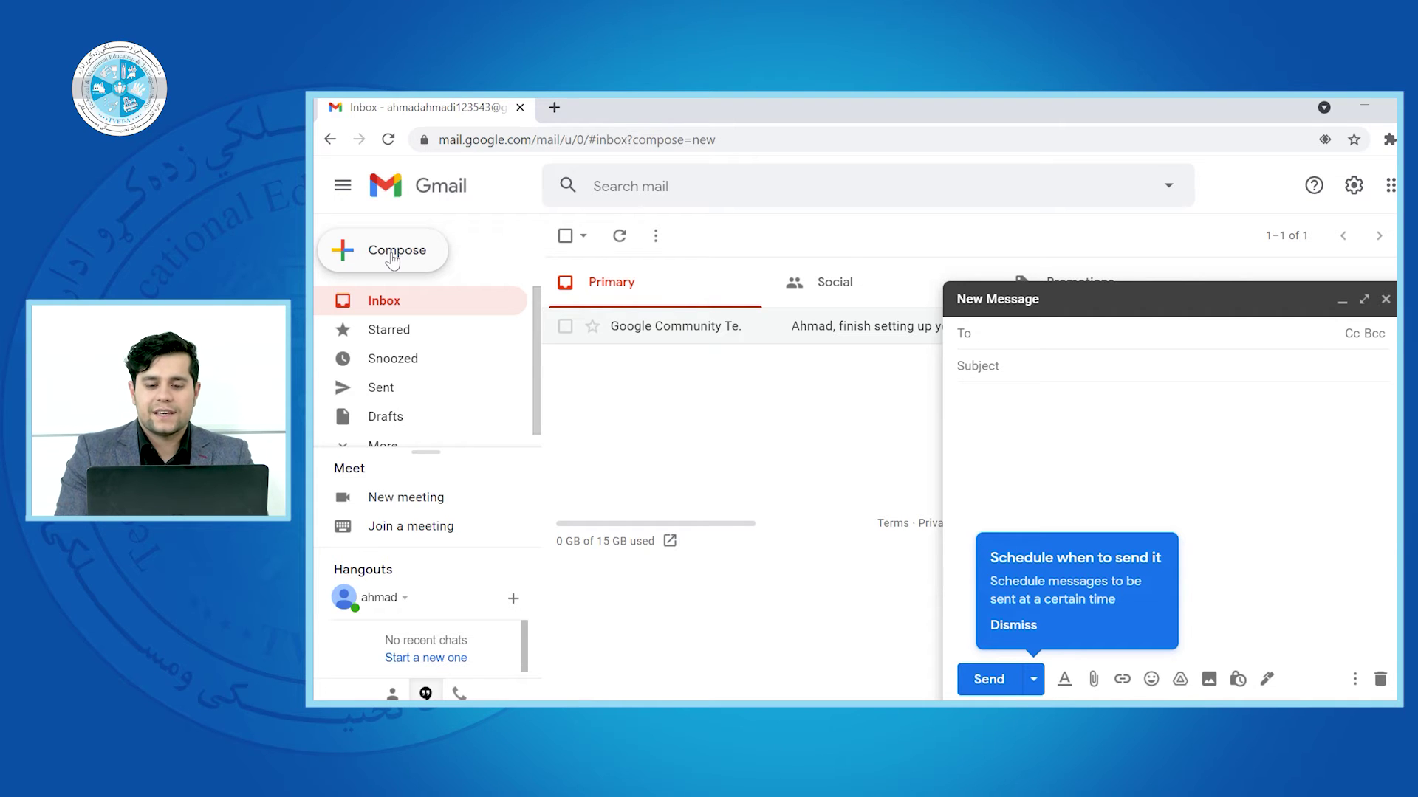
click(1183, 494)
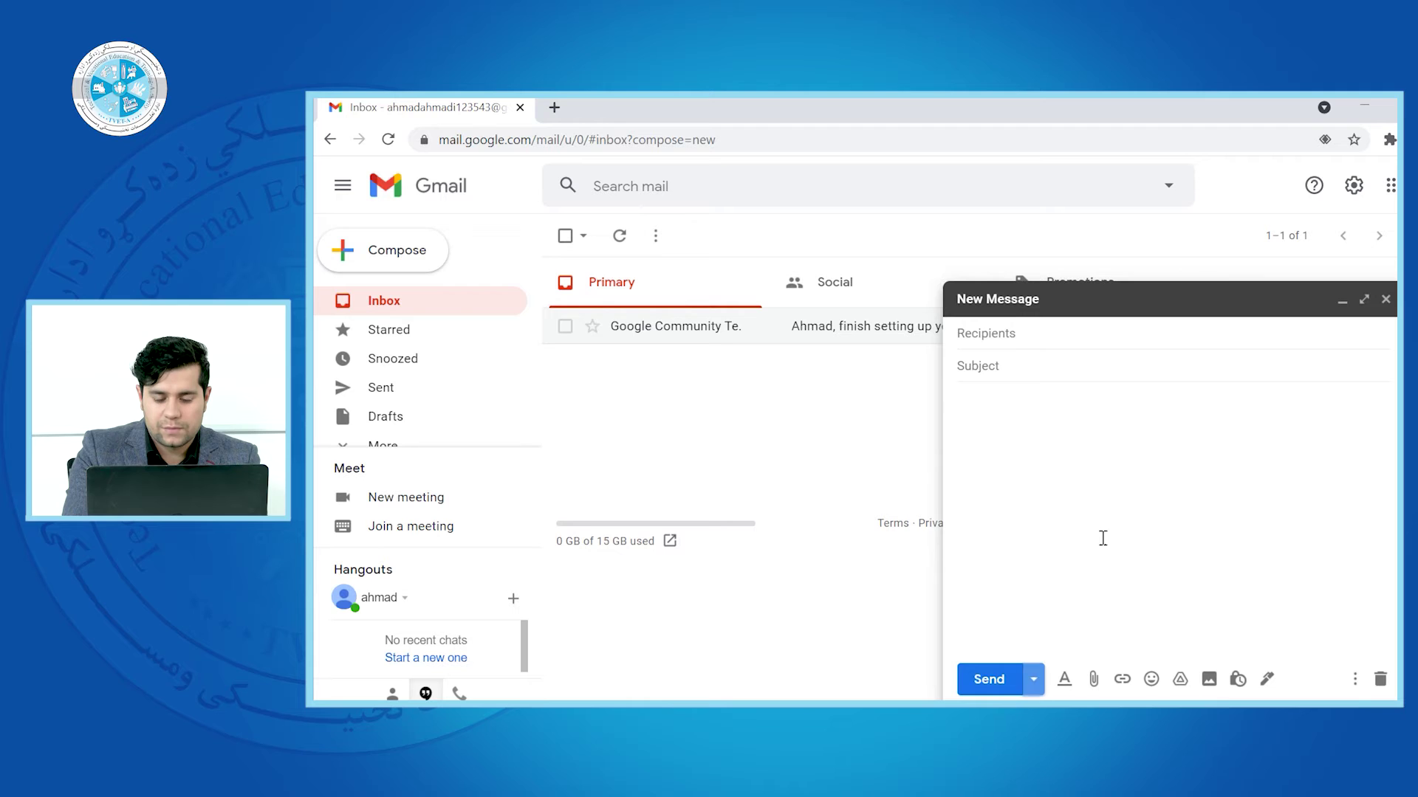
click(1021, 329)
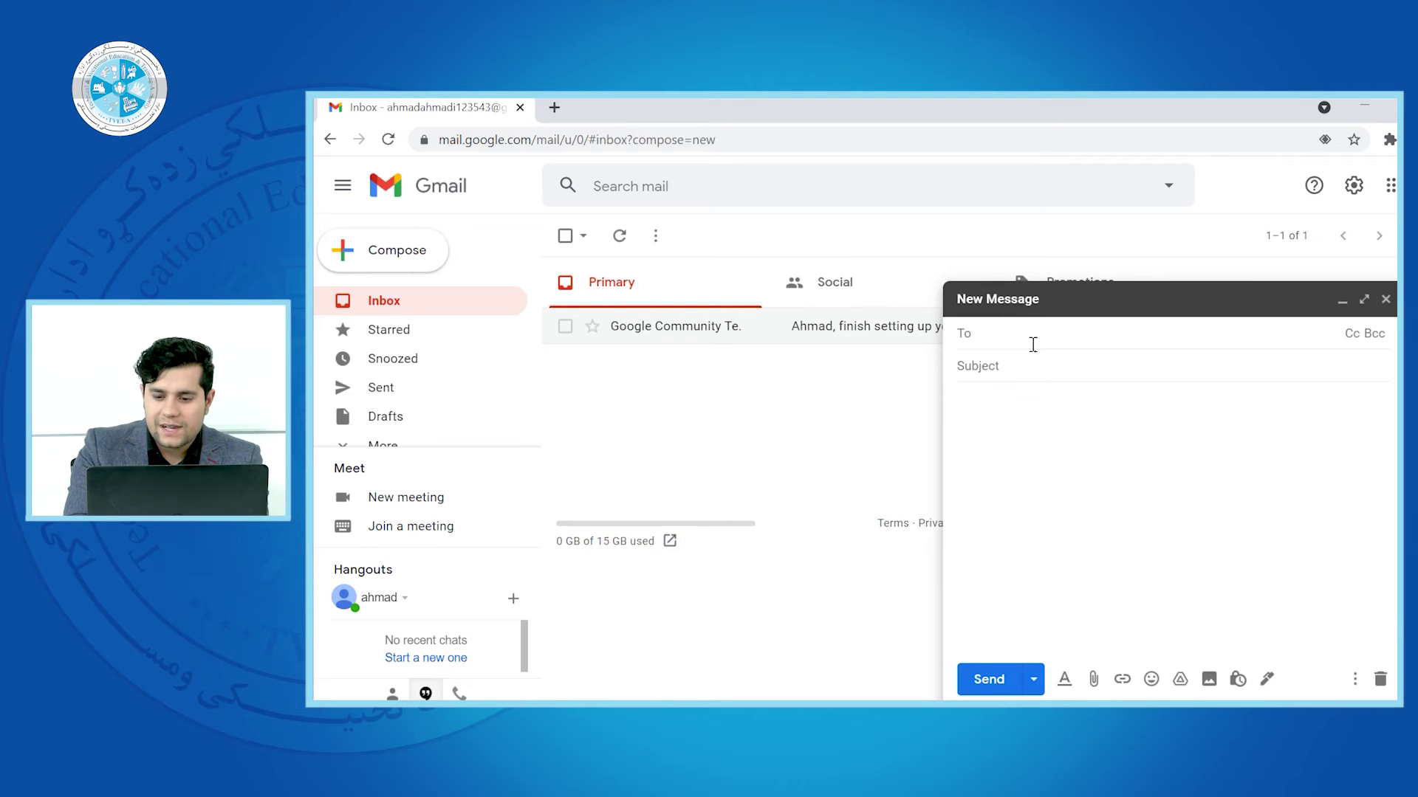
click(1354, 334)
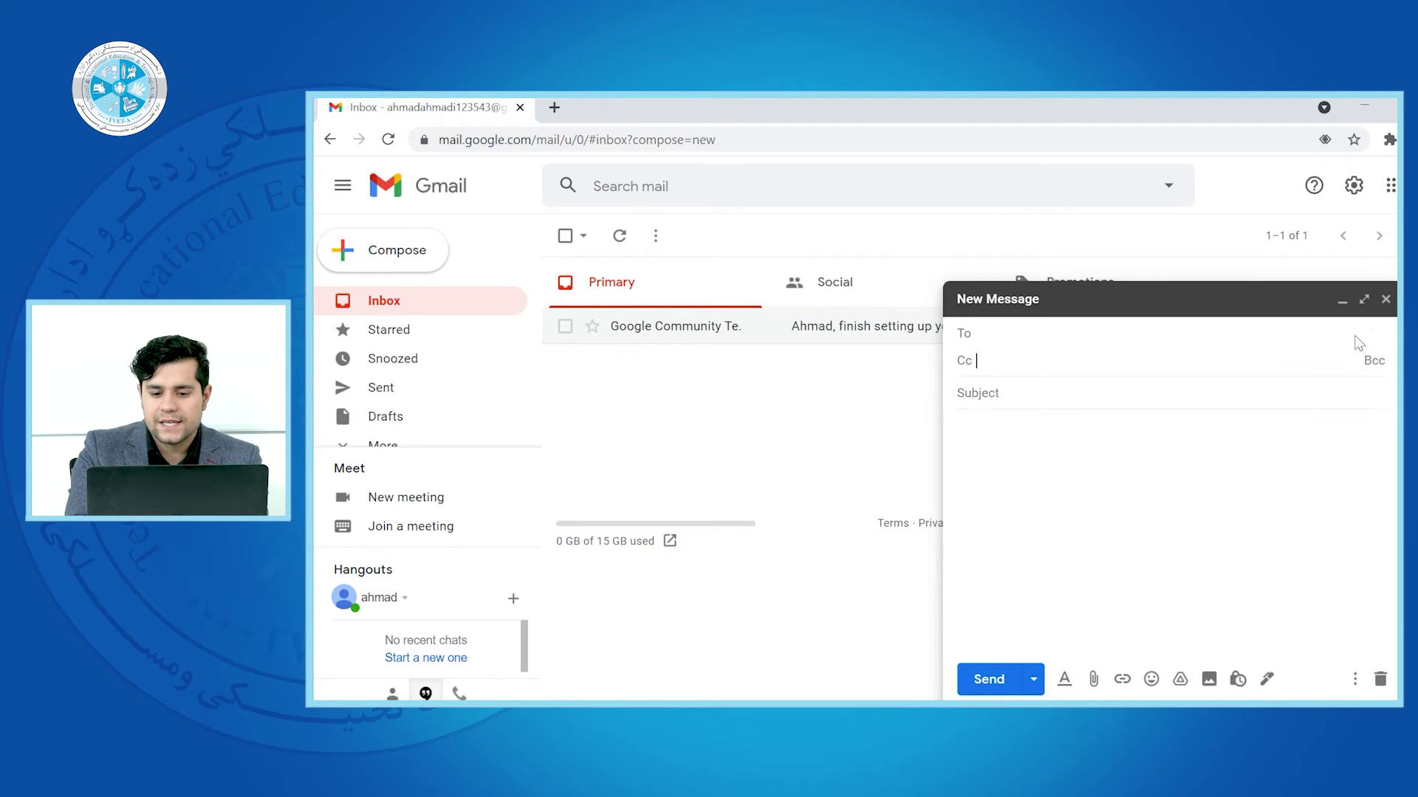
click(1374, 362)
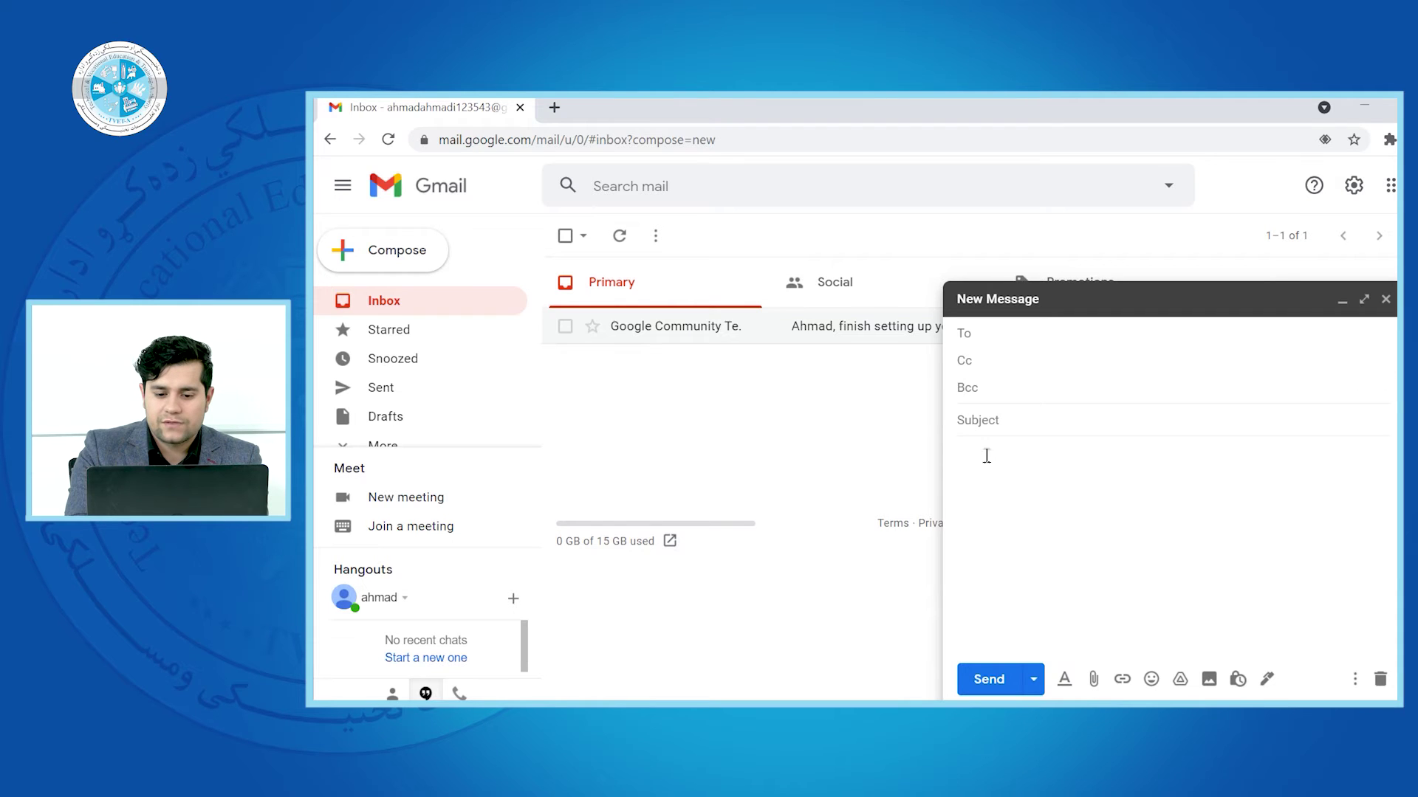
click(1008, 334)
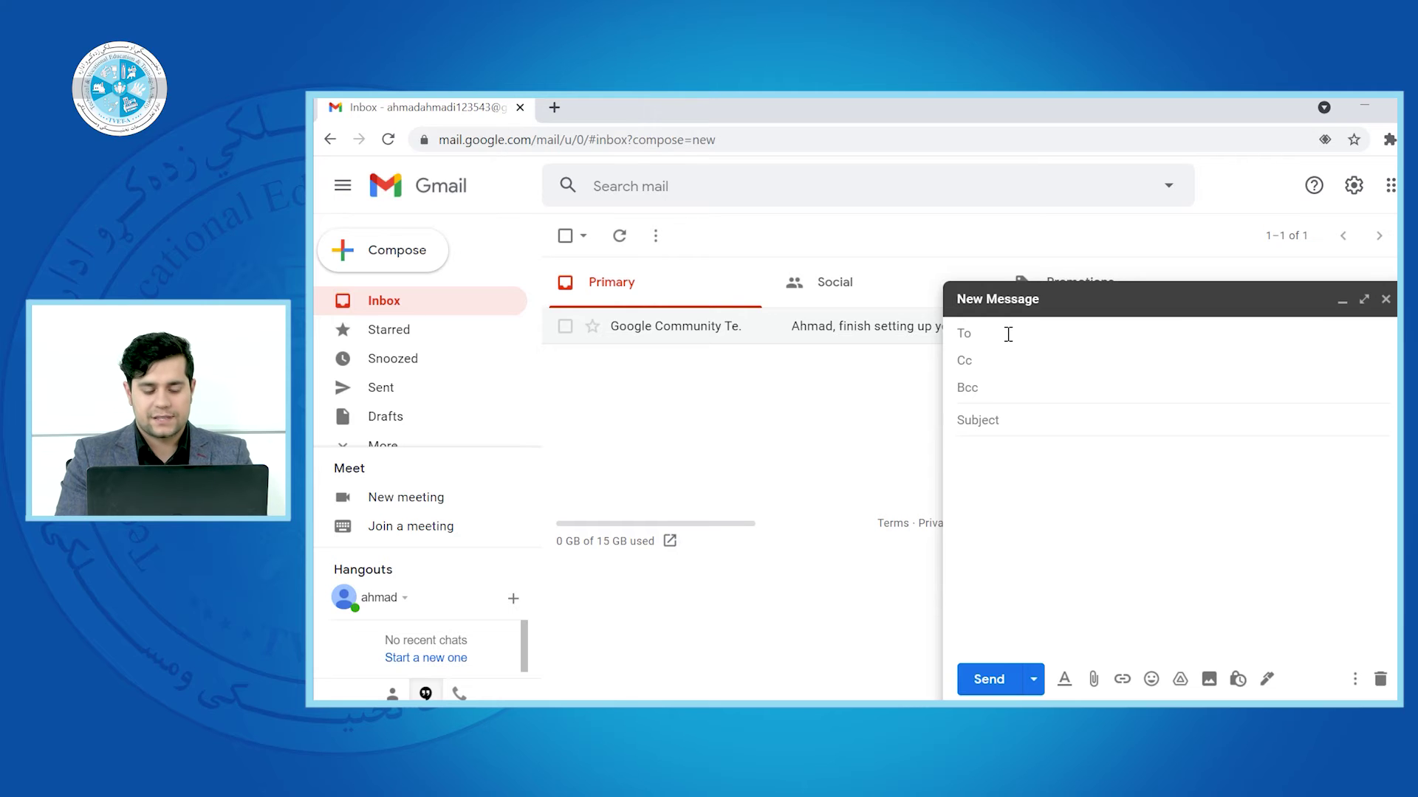
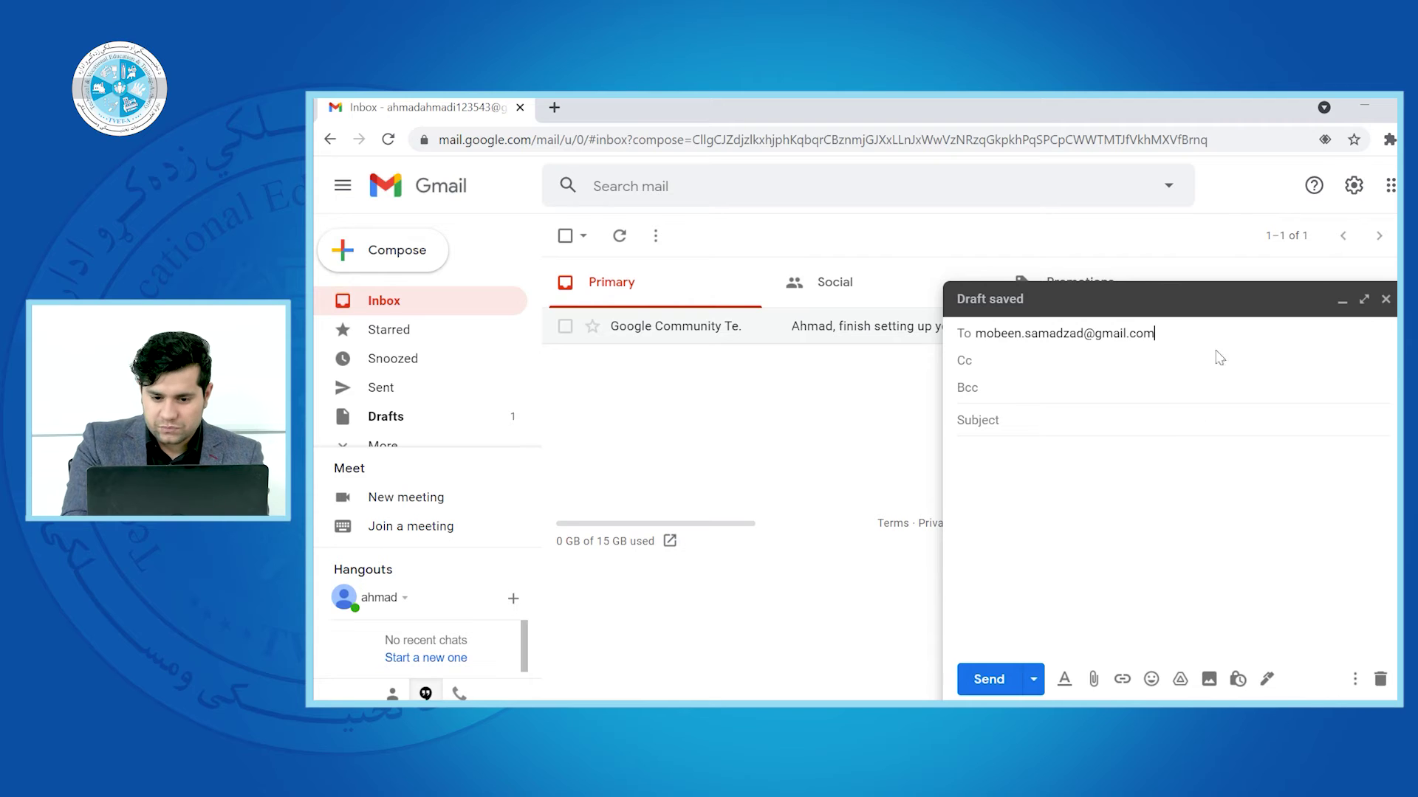
Address the new message to the recipient's Gmail address
key(Return)
click(1090, 507)
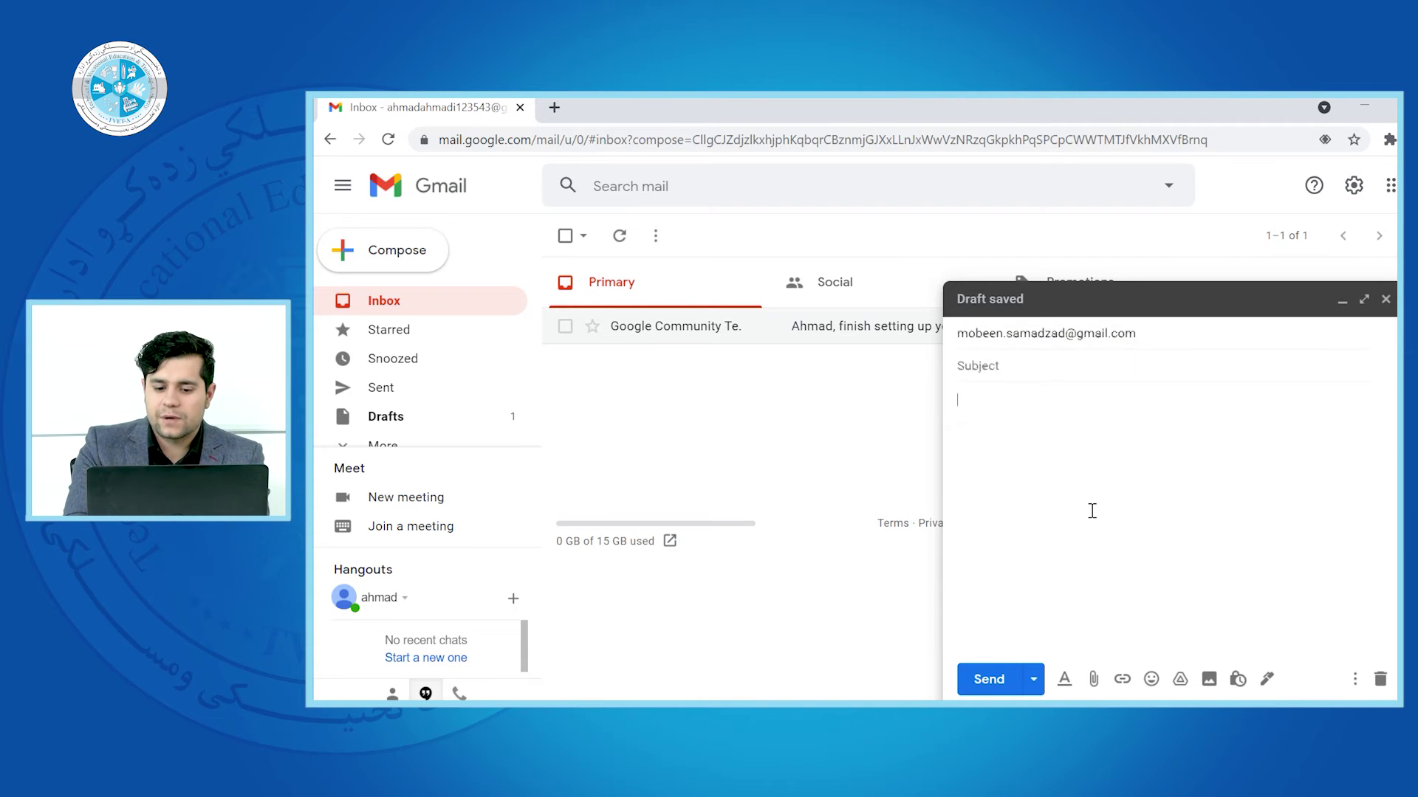
click(1285, 336)
click(1358, 336)
click(1372, 361)
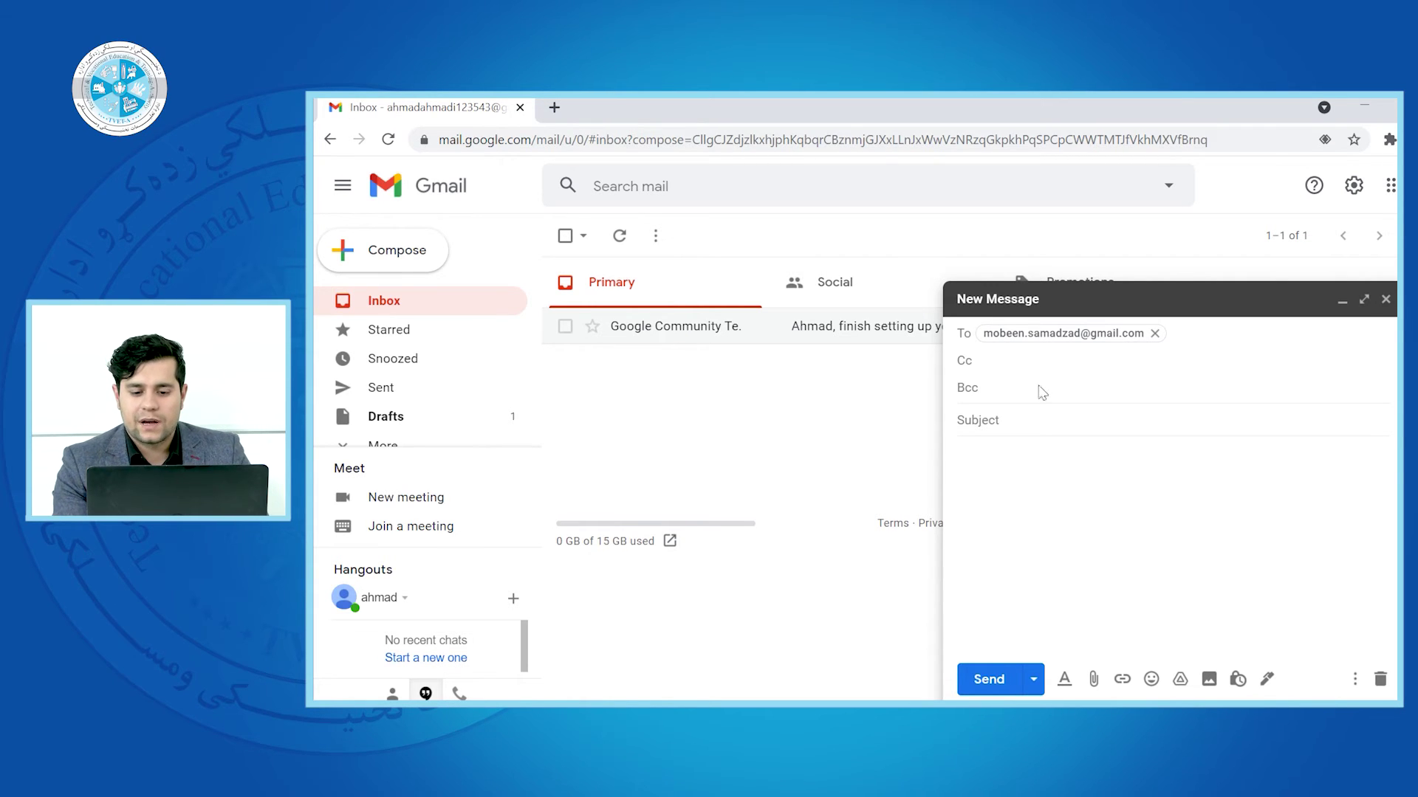
click(988, 358)
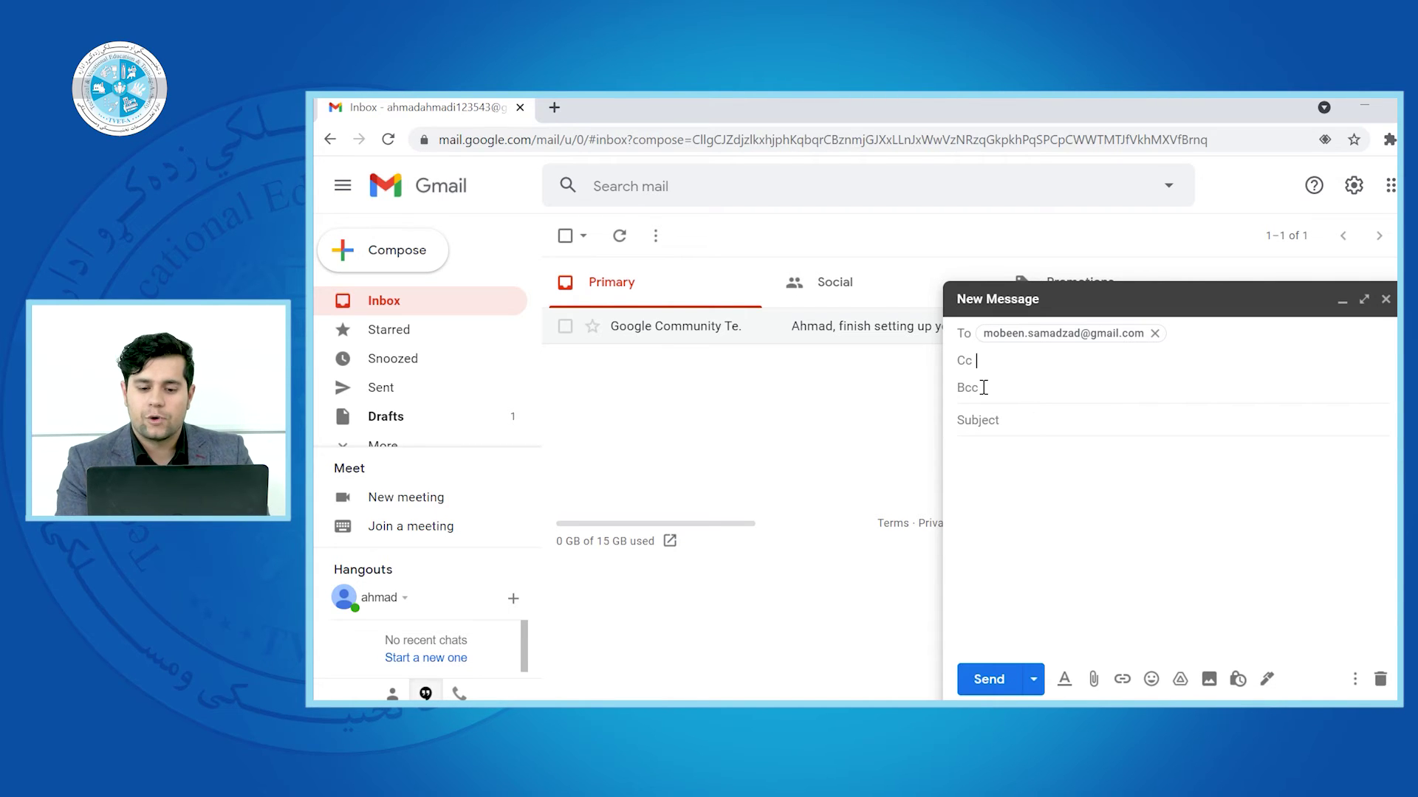
click(1124, 560)
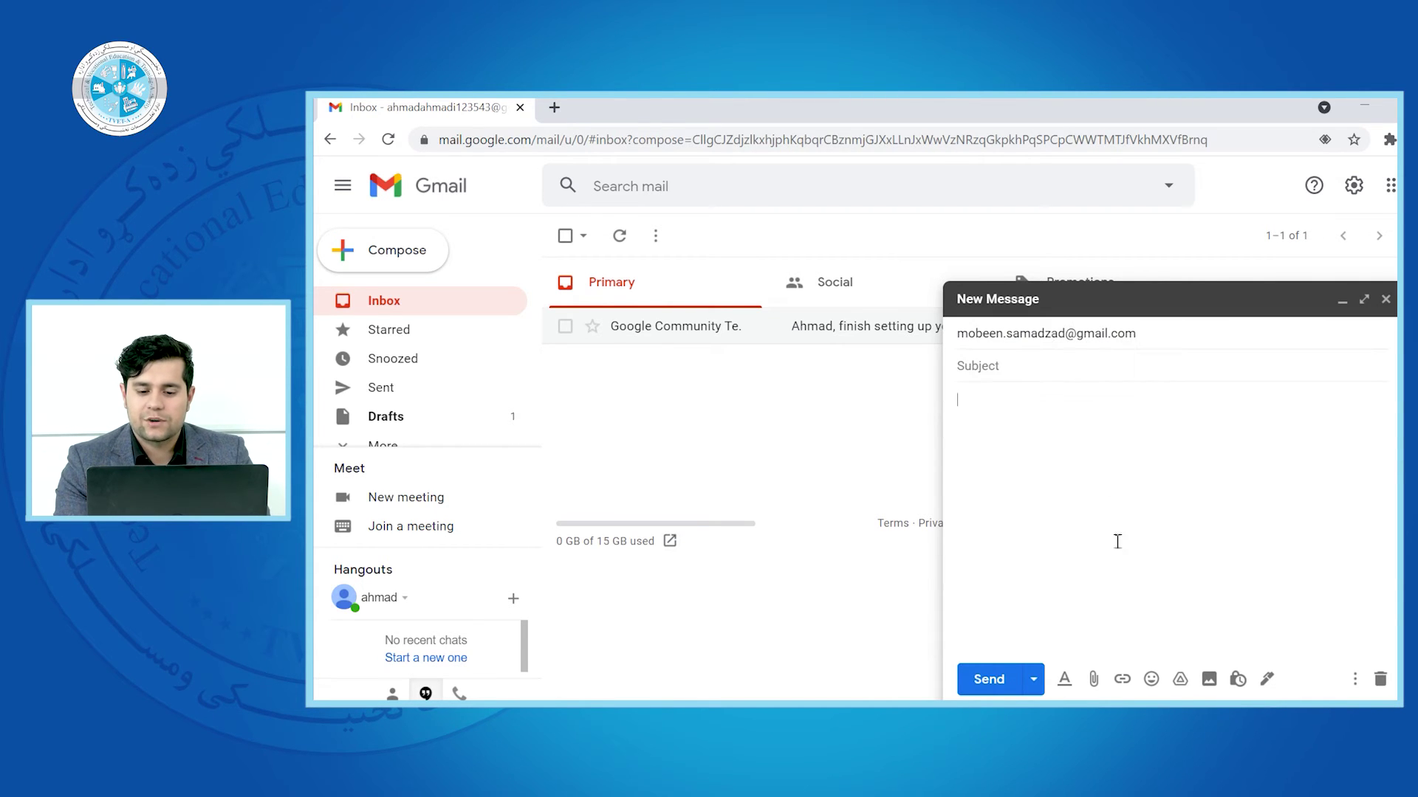
click(1173, 334)
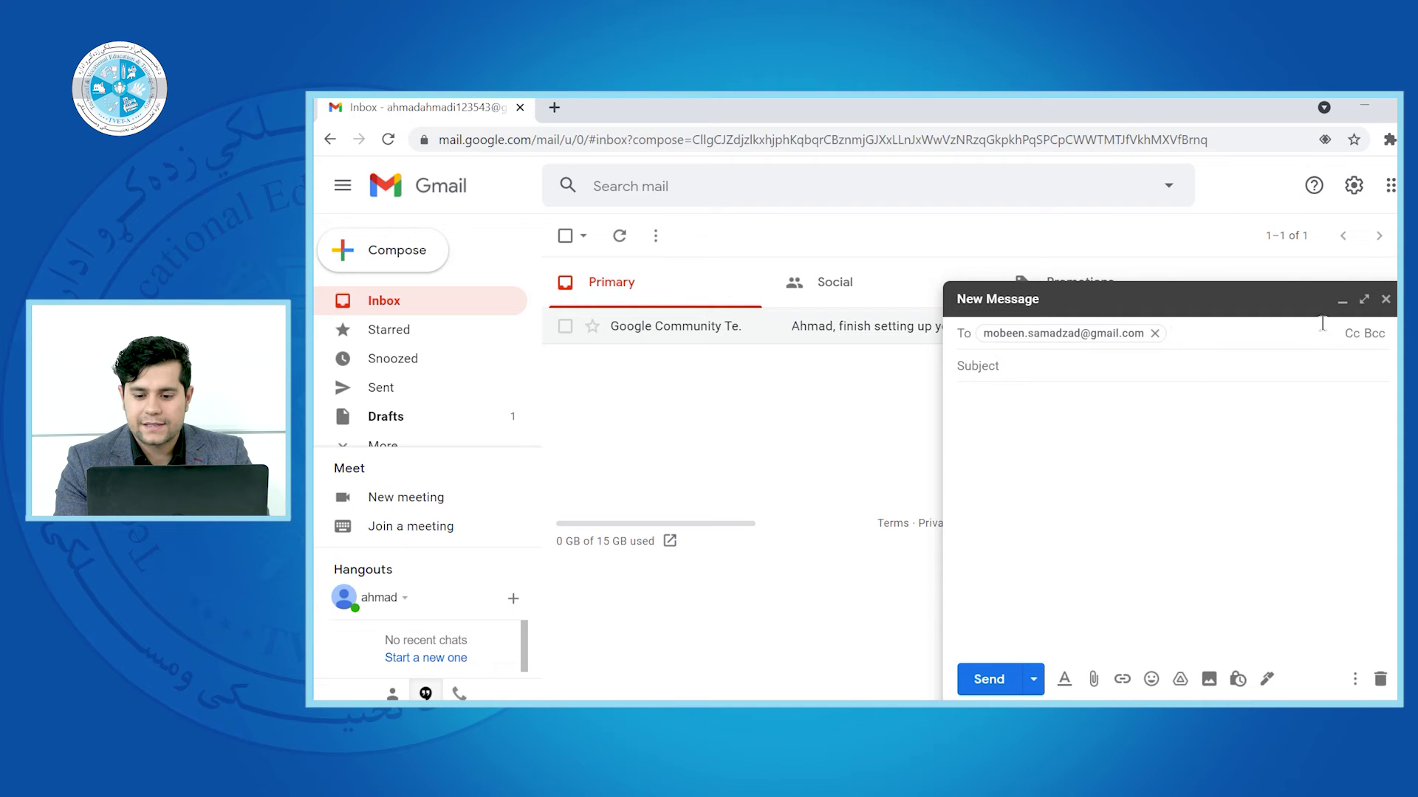
click(1352, 333)
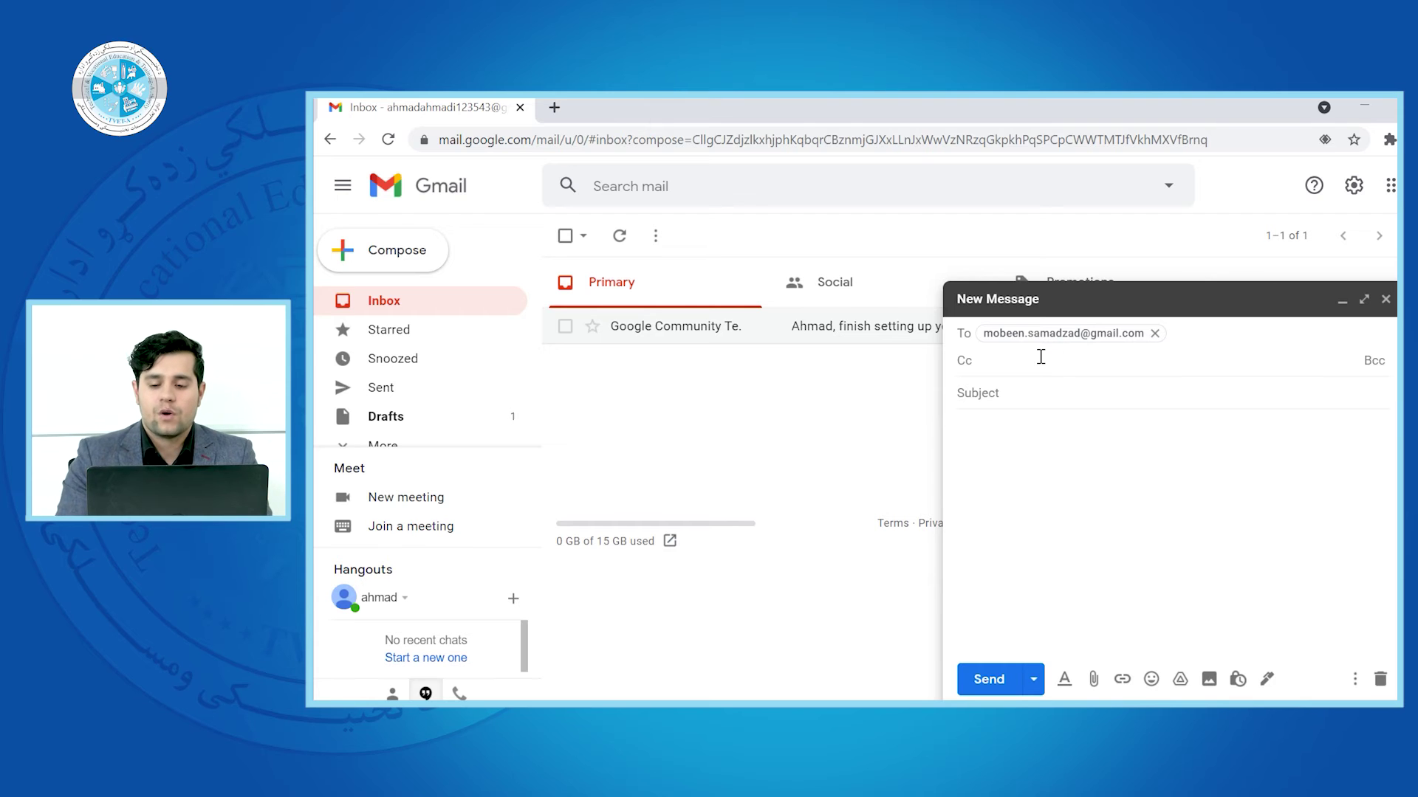
click(1374, 363)
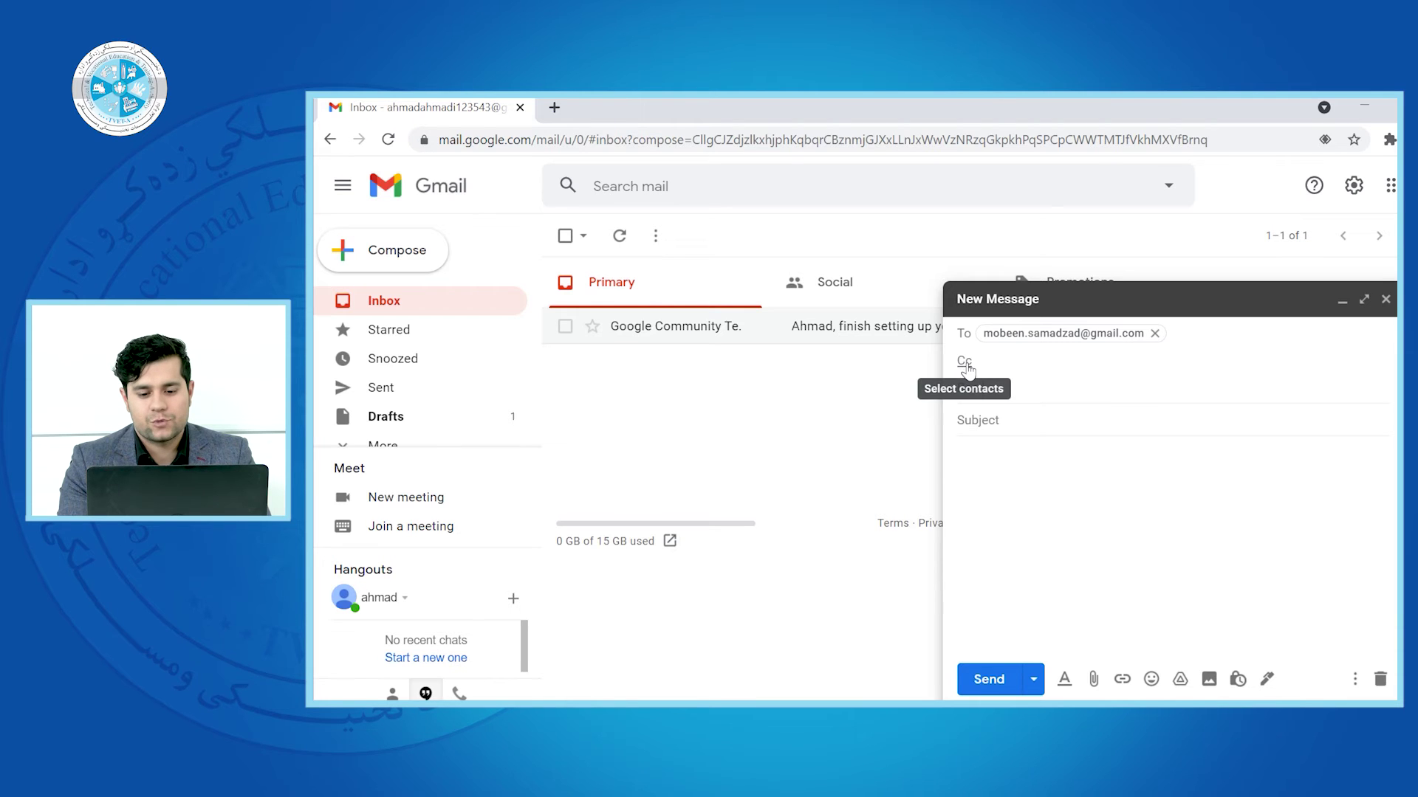
Open and close the contact picker without adding anyone, then move into the message body
click(1025, 384)
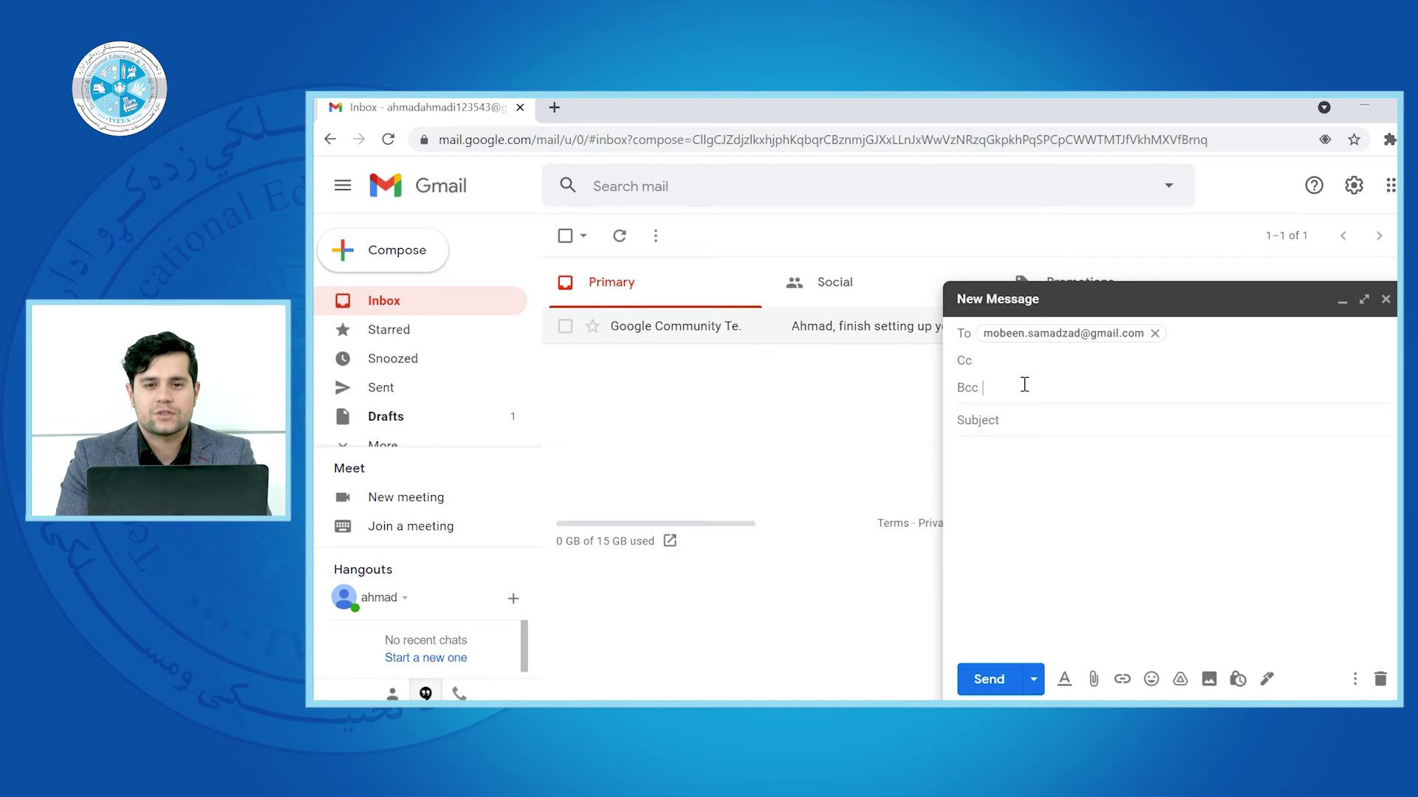
click(964, 333)
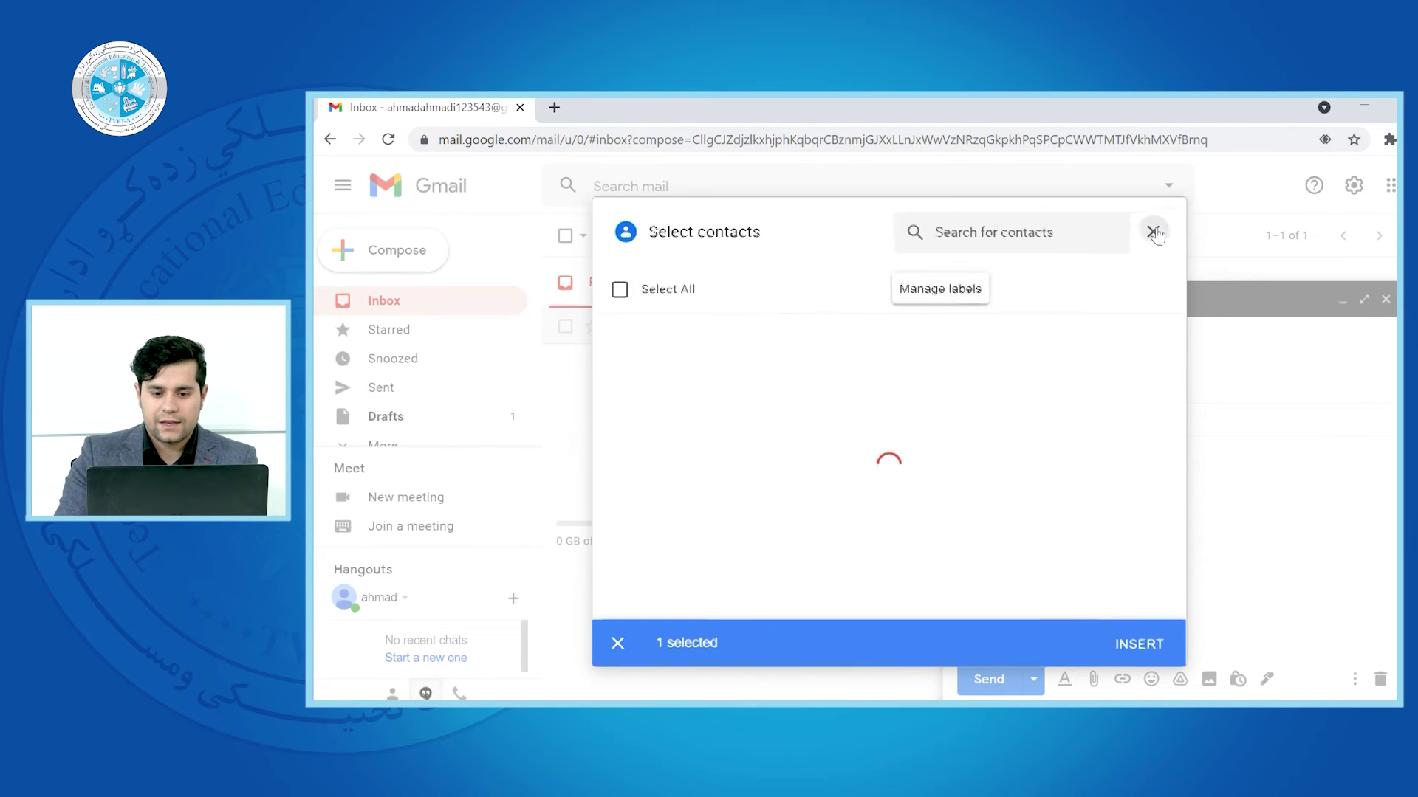
click(1153, 232)
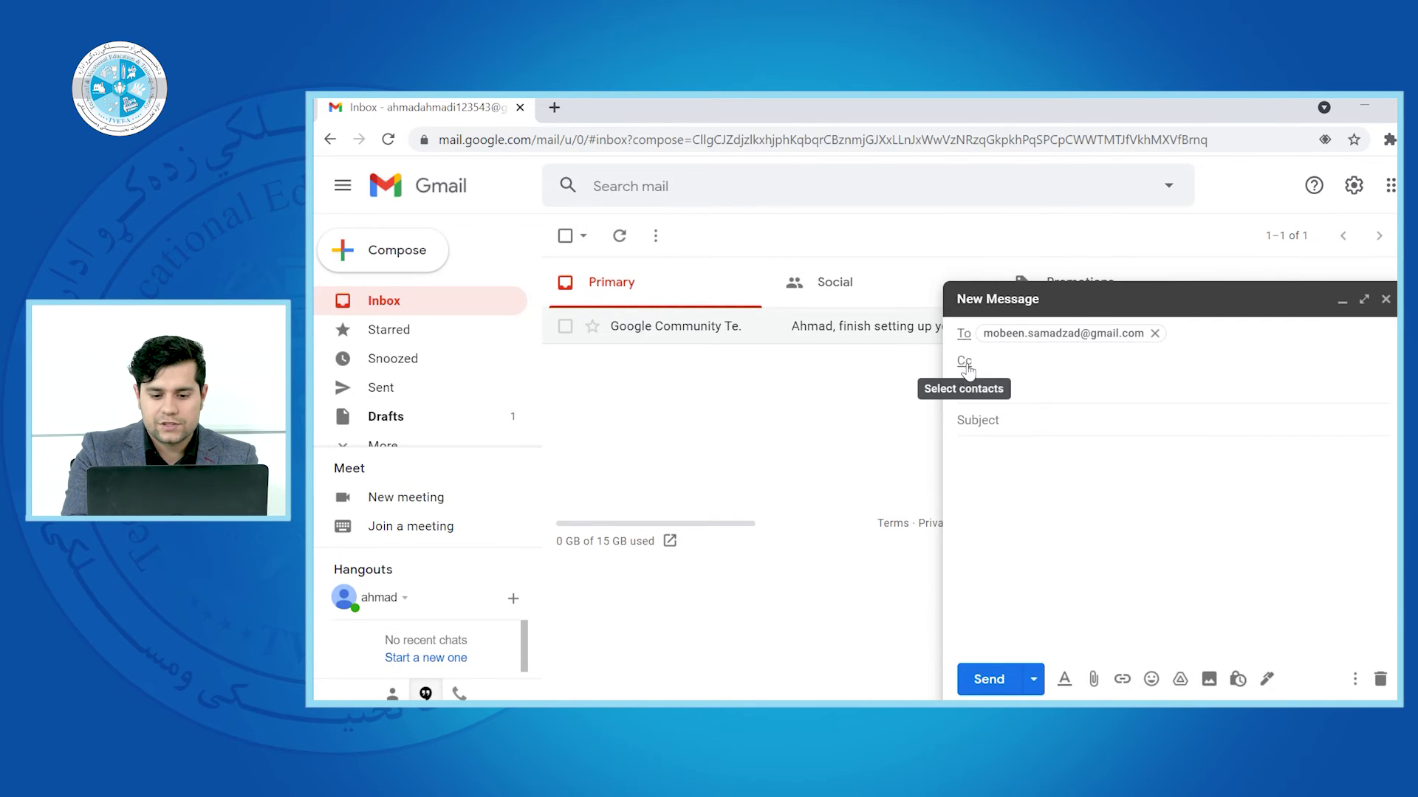
click(1075, 533)
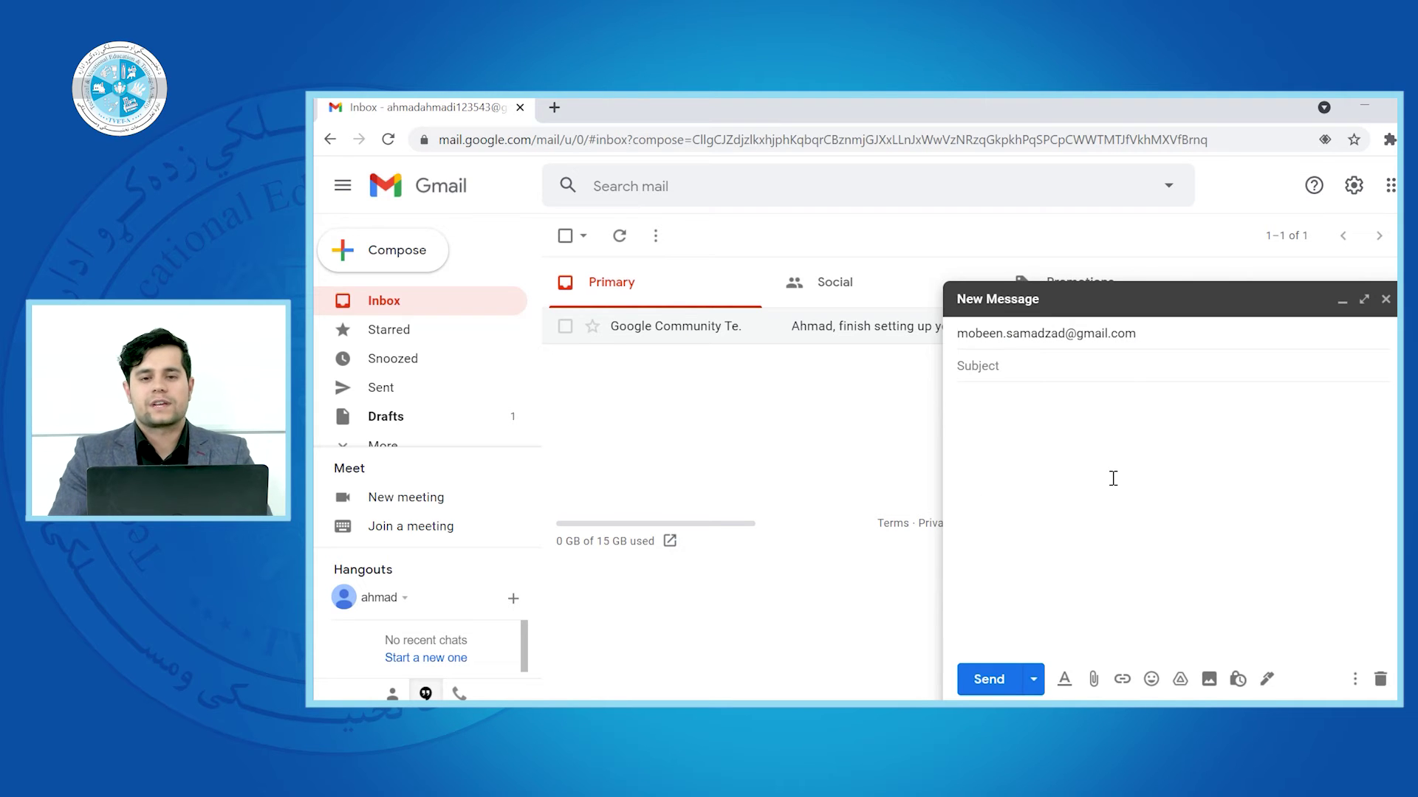
Enter 'test data' as the subject line, then place the cursor in the message body
click(1005, 362)
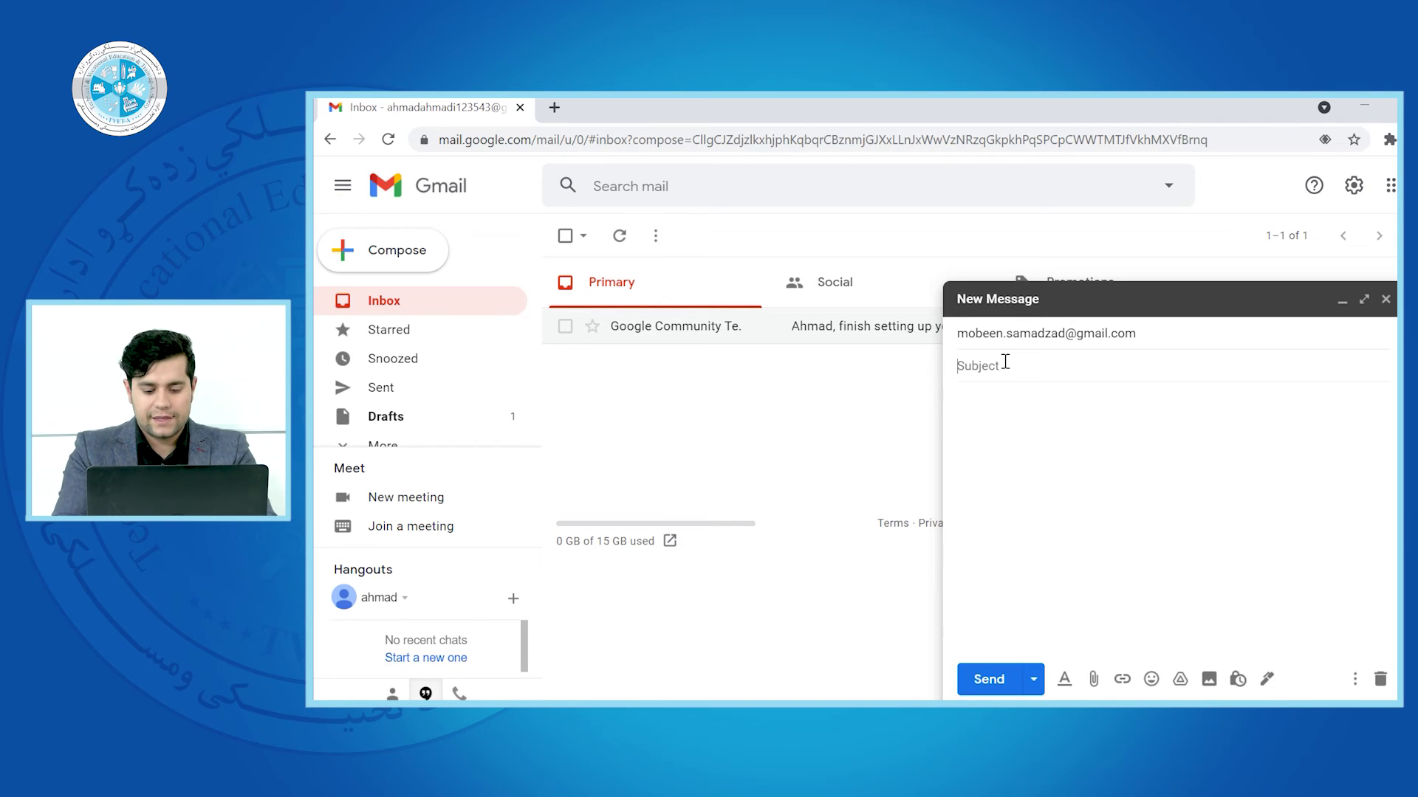
text(test data)
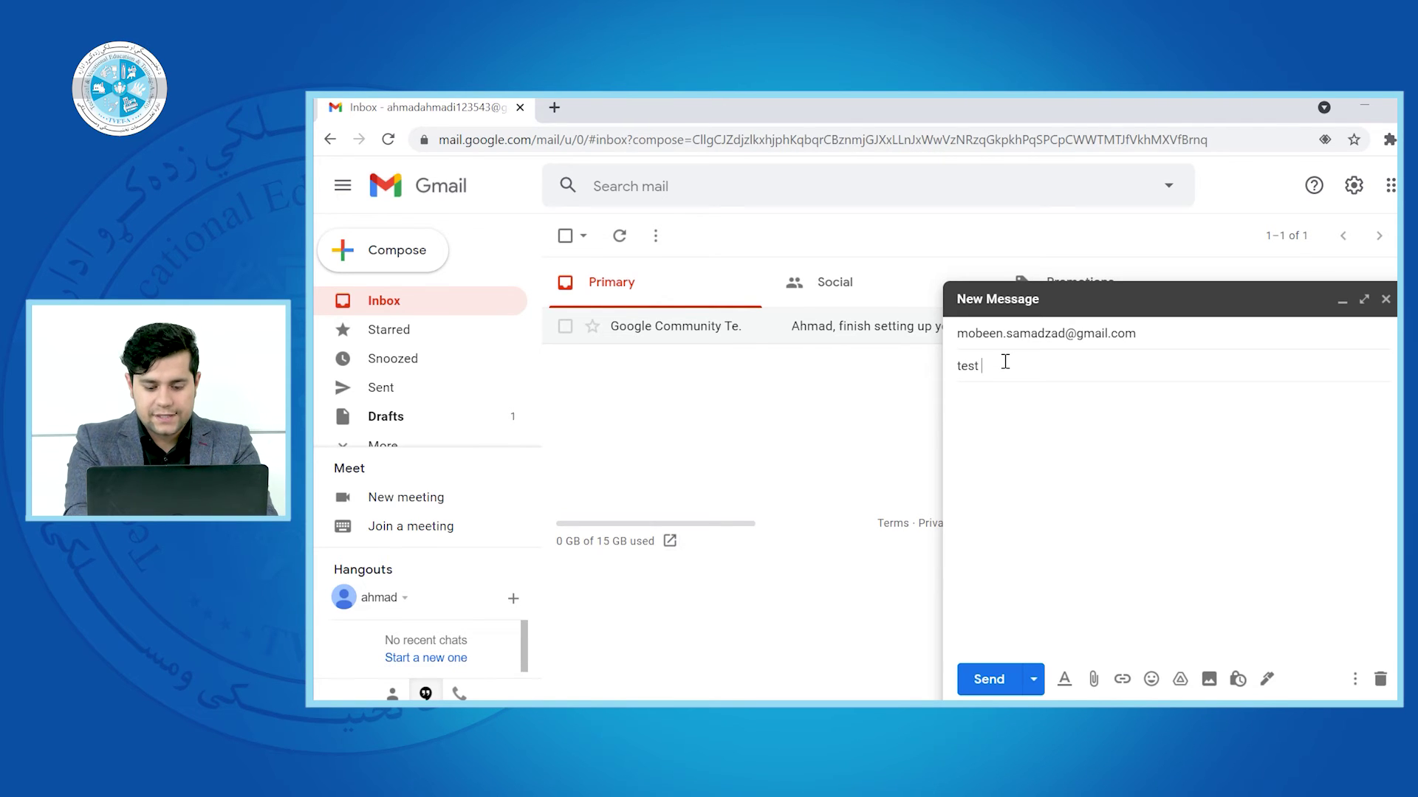
click(1062, 466)
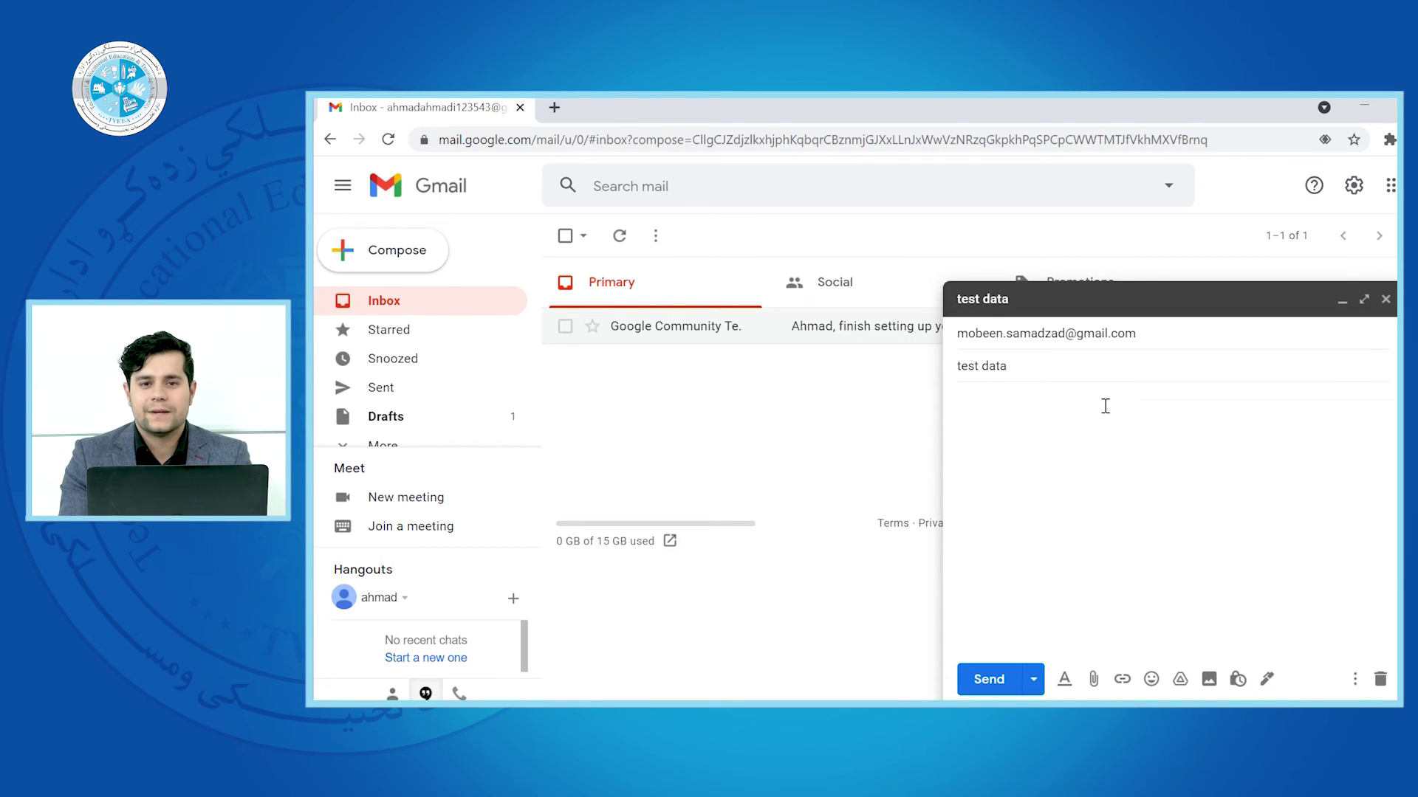
Write the greeting 'dear sir/madam' and leave a blank line below it
click(1106, 406)
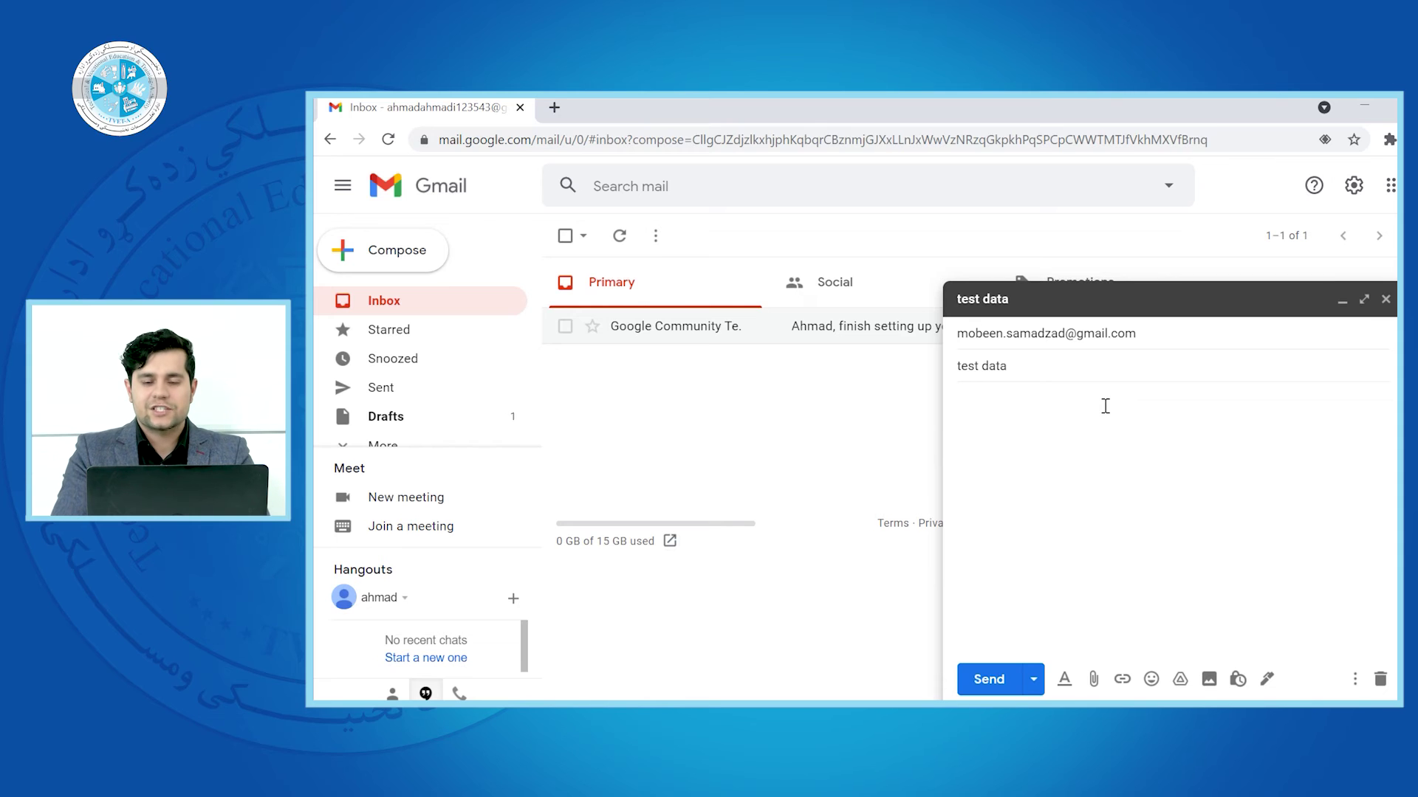
text(d)
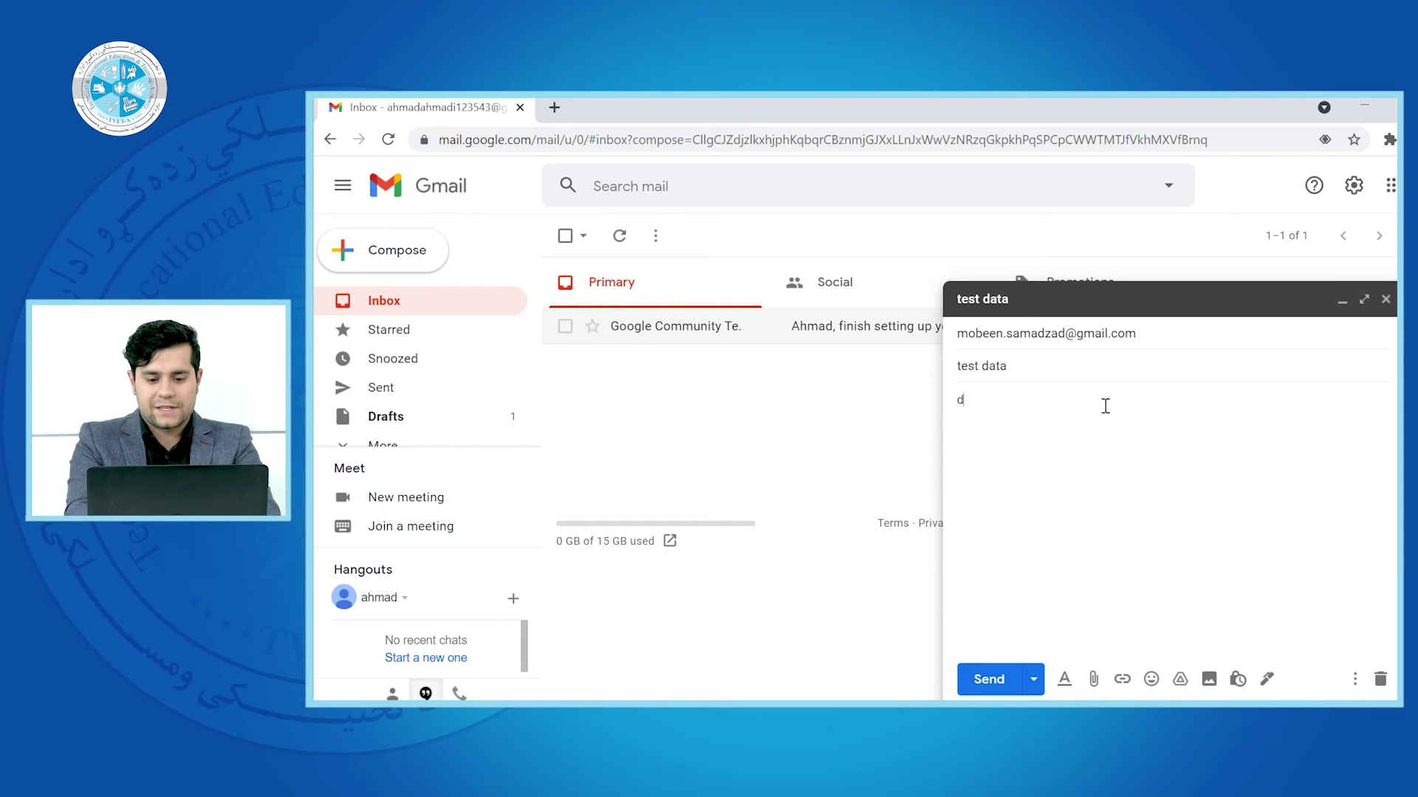
text(ear sit)
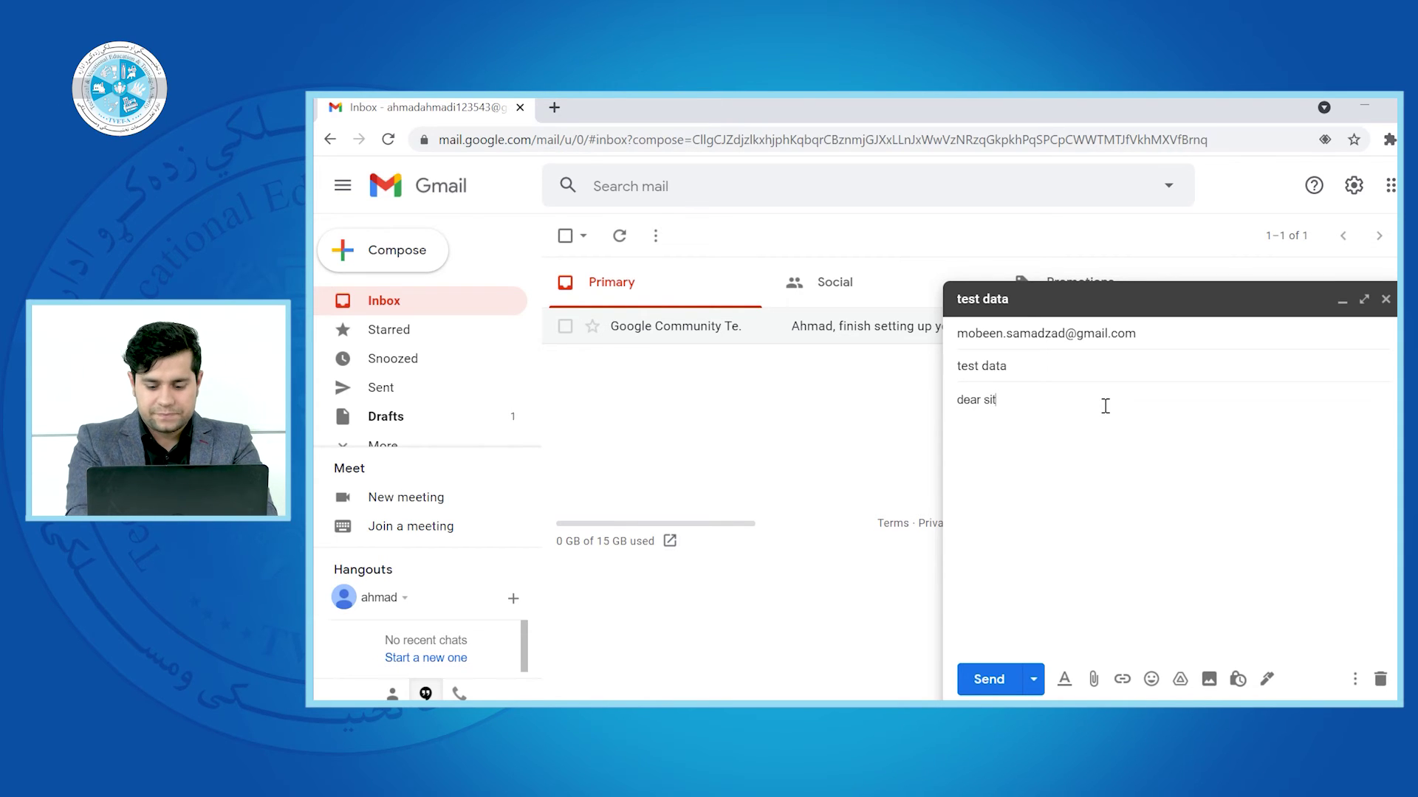
key(BackSpace)
text(r/madam)
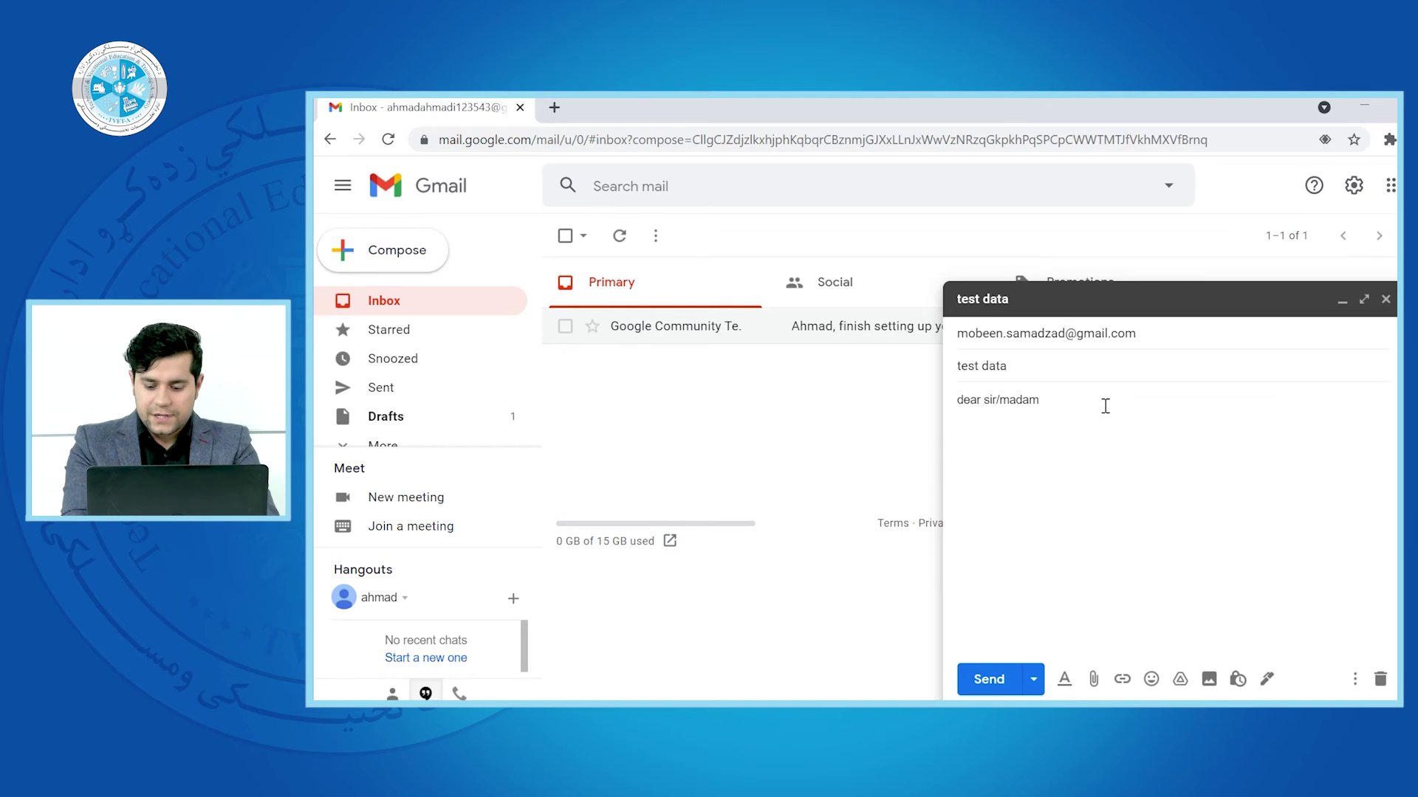
key(Return)
key(Return)
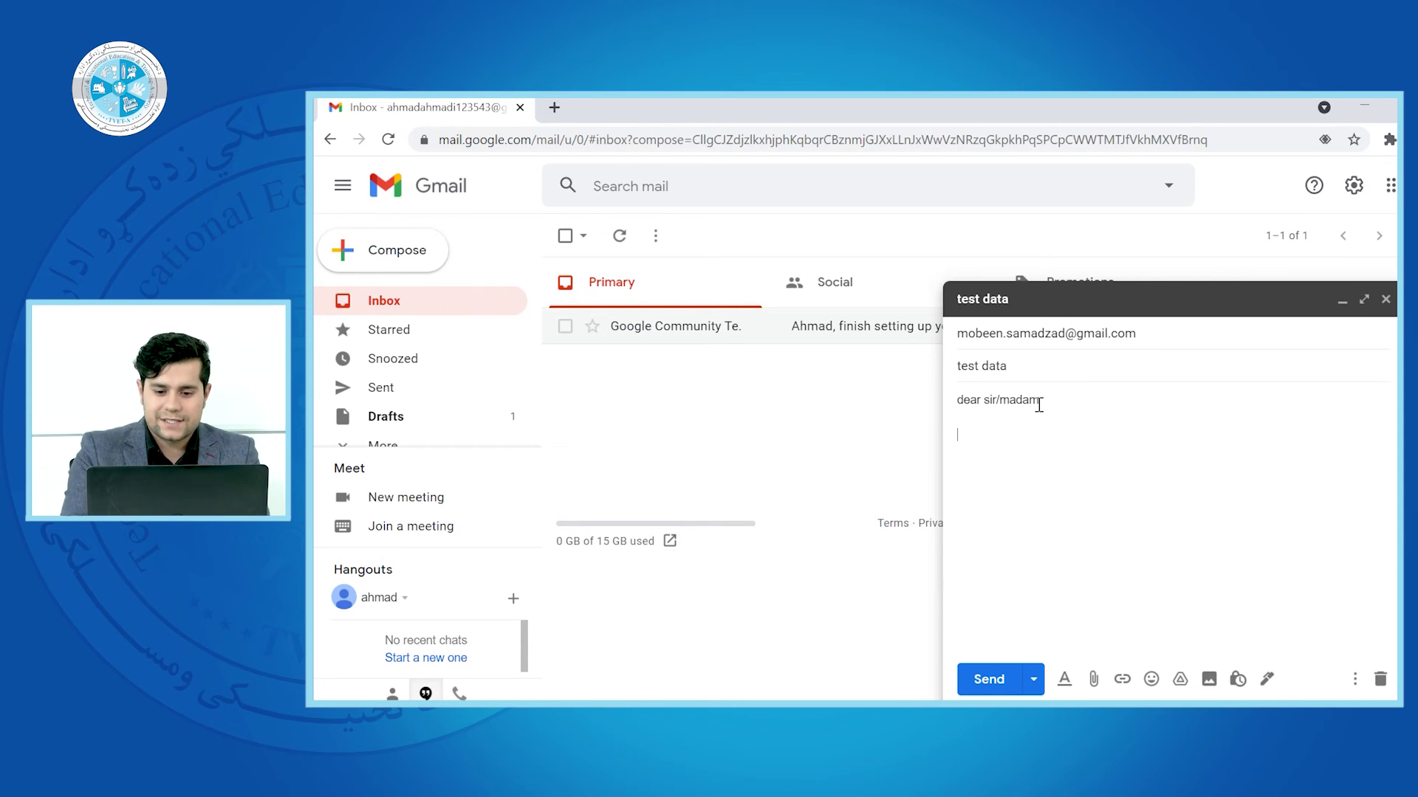
click(1052, 333)
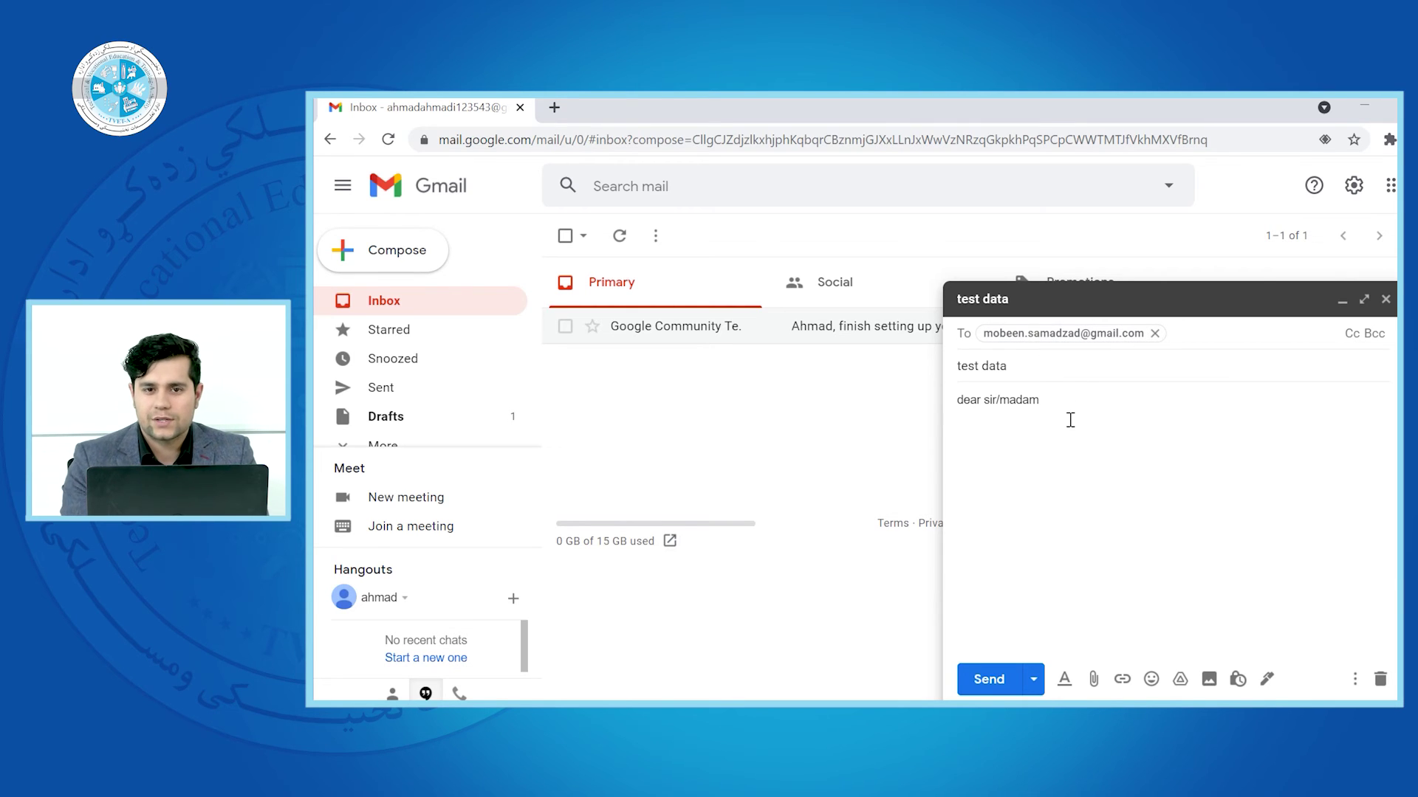
click(1002, 466)
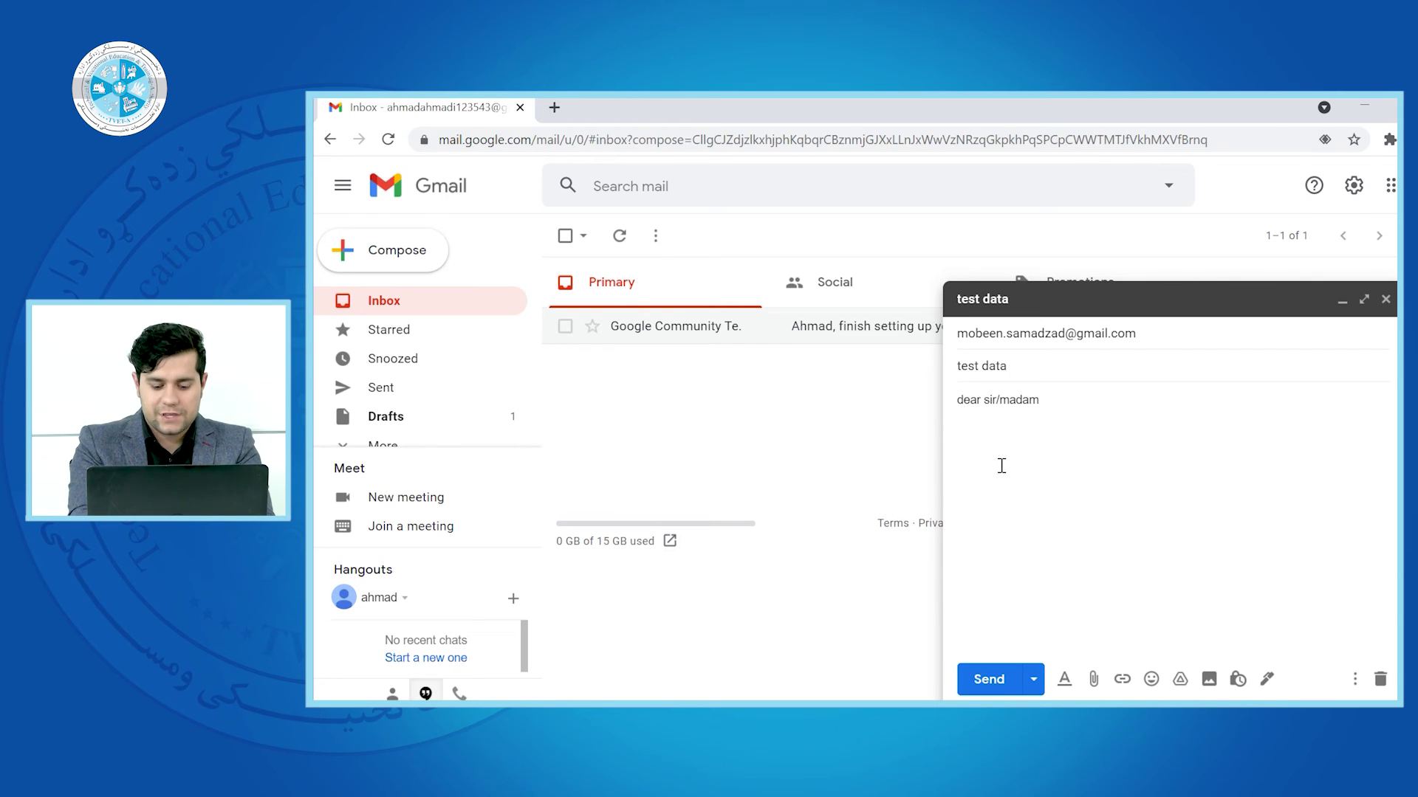
Add 'sent this email to you for testing the google mail.' and sign off 'sincerely yours,' with the sender's name
text(sent this email to you for testing the google )
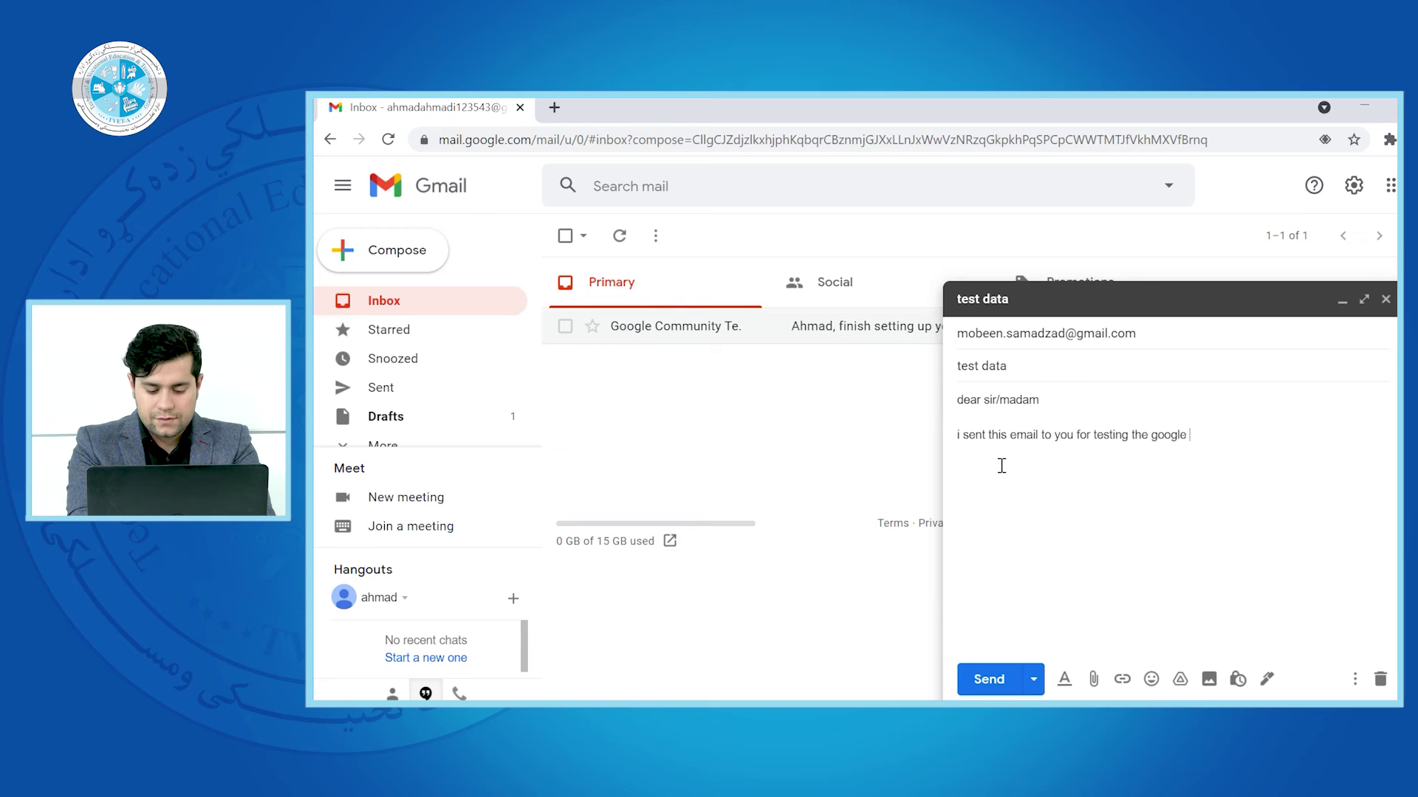
text(mail.)
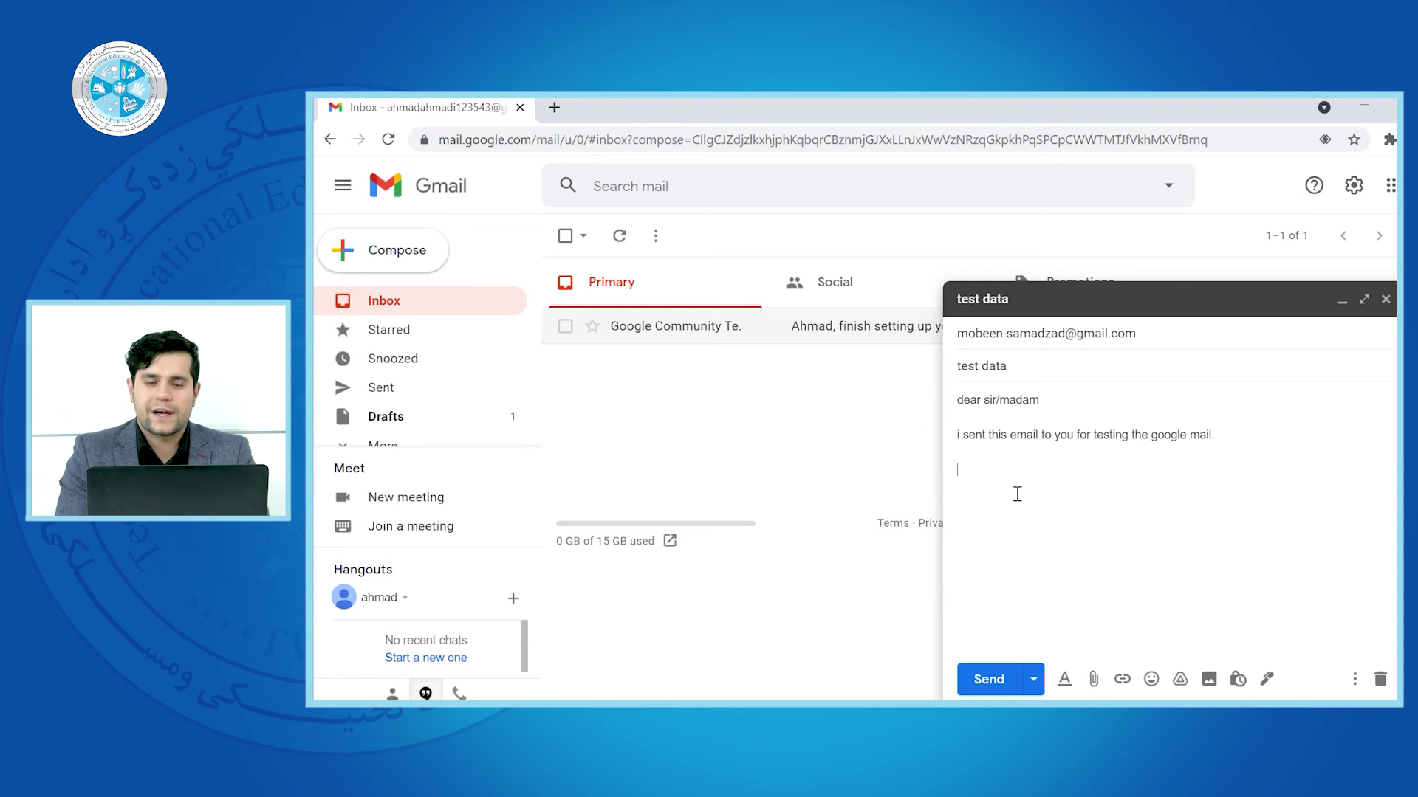
text(sinre)
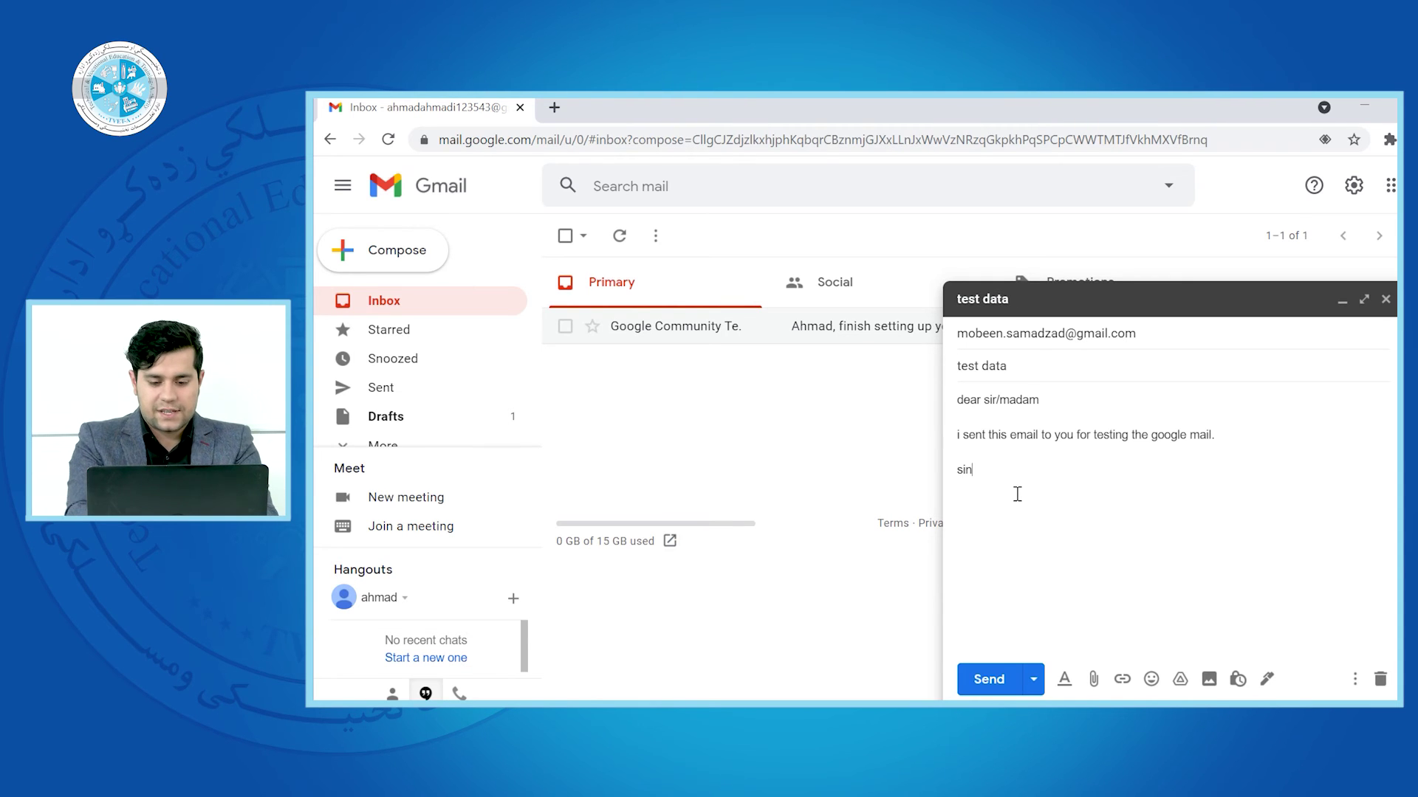
key(BackSpace)
key(BackSpace)
key(BackSpace)
key(BackSpace)
text(n)
key(BackSpace)
text(incerely )
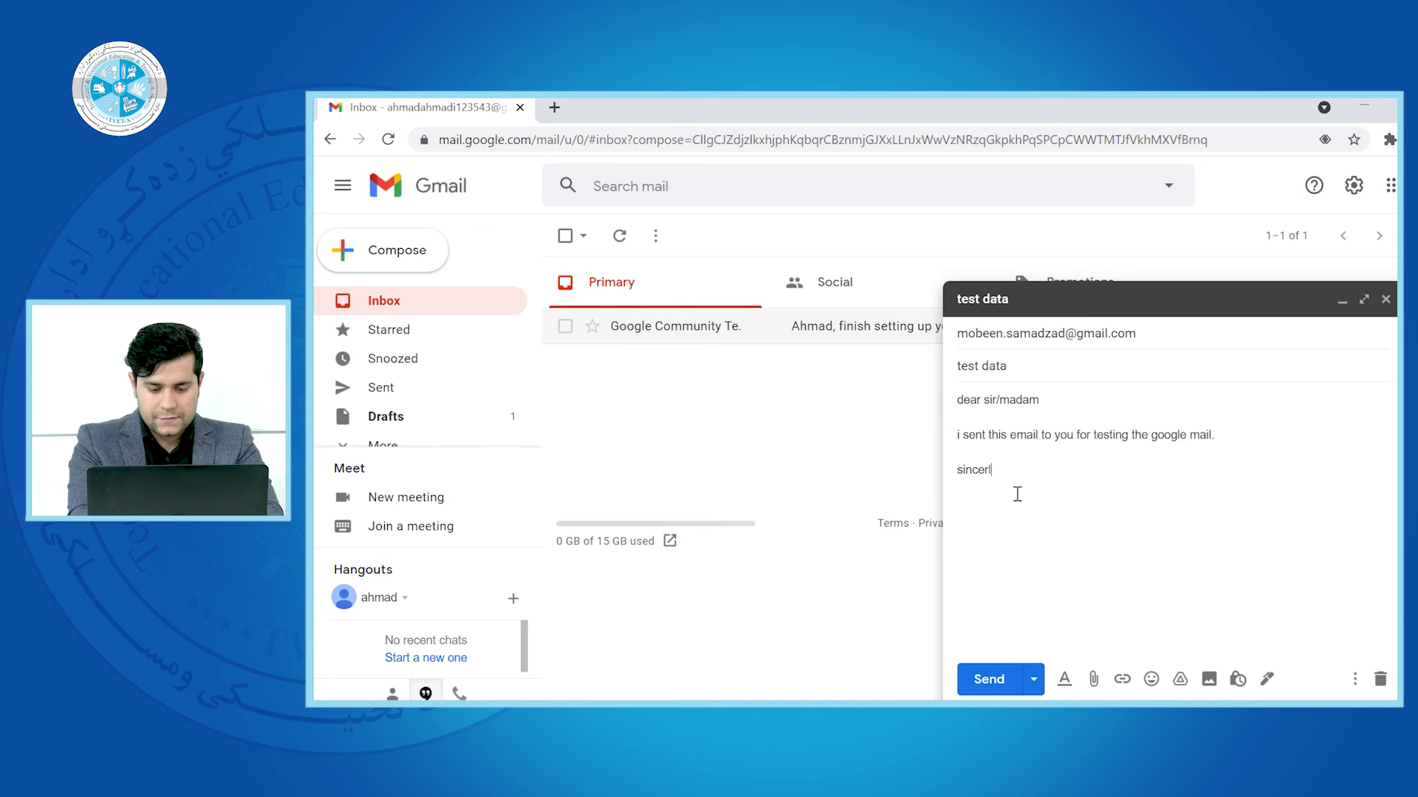
text(yours)
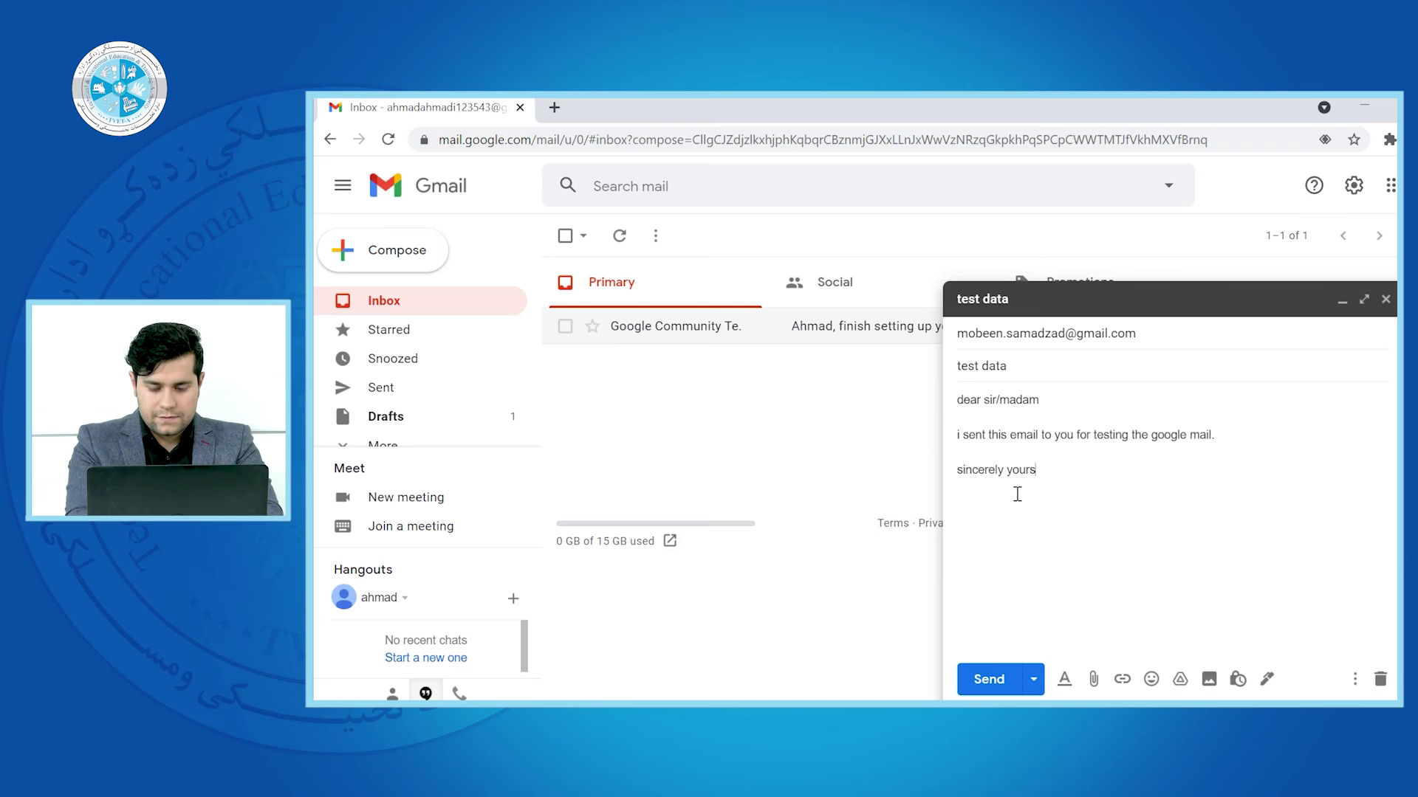
text(, )
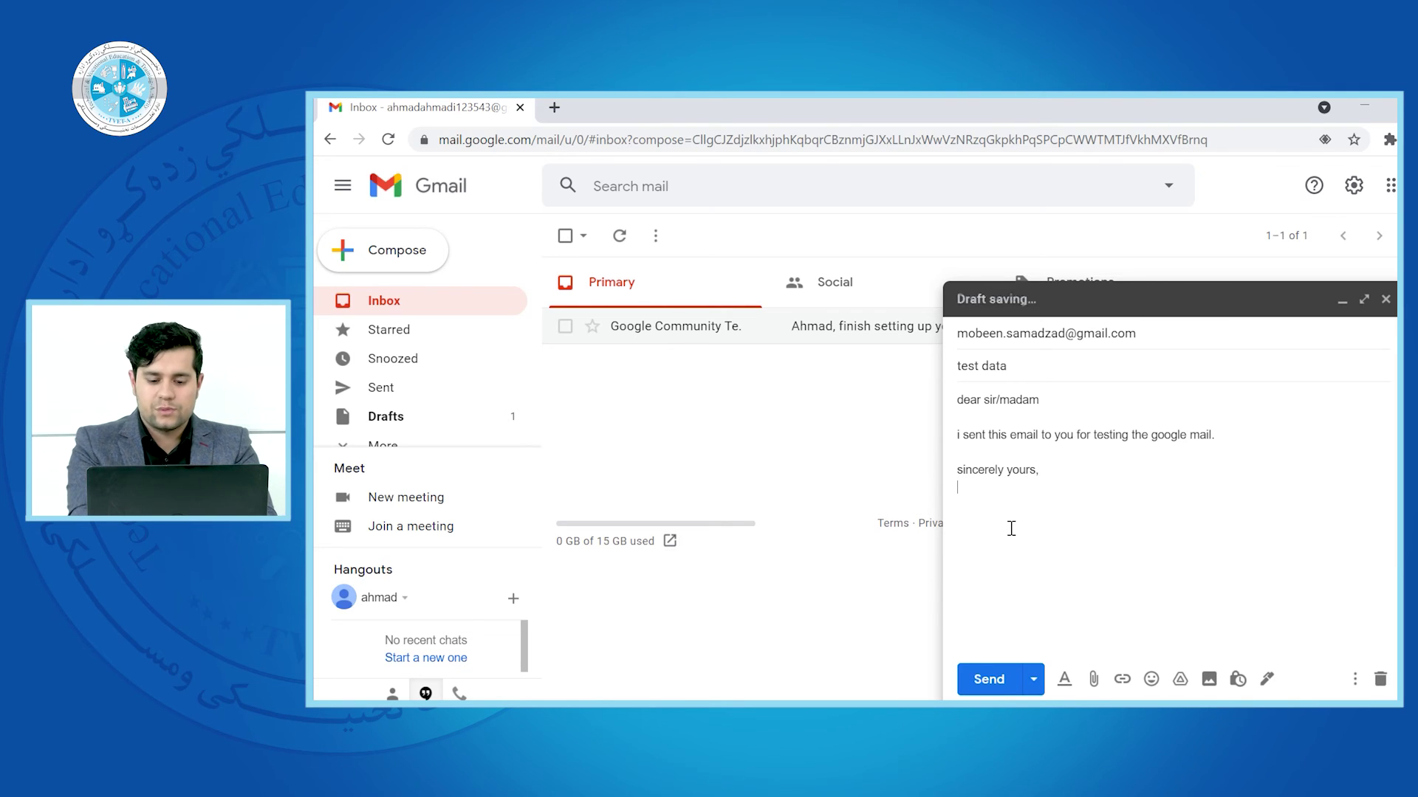
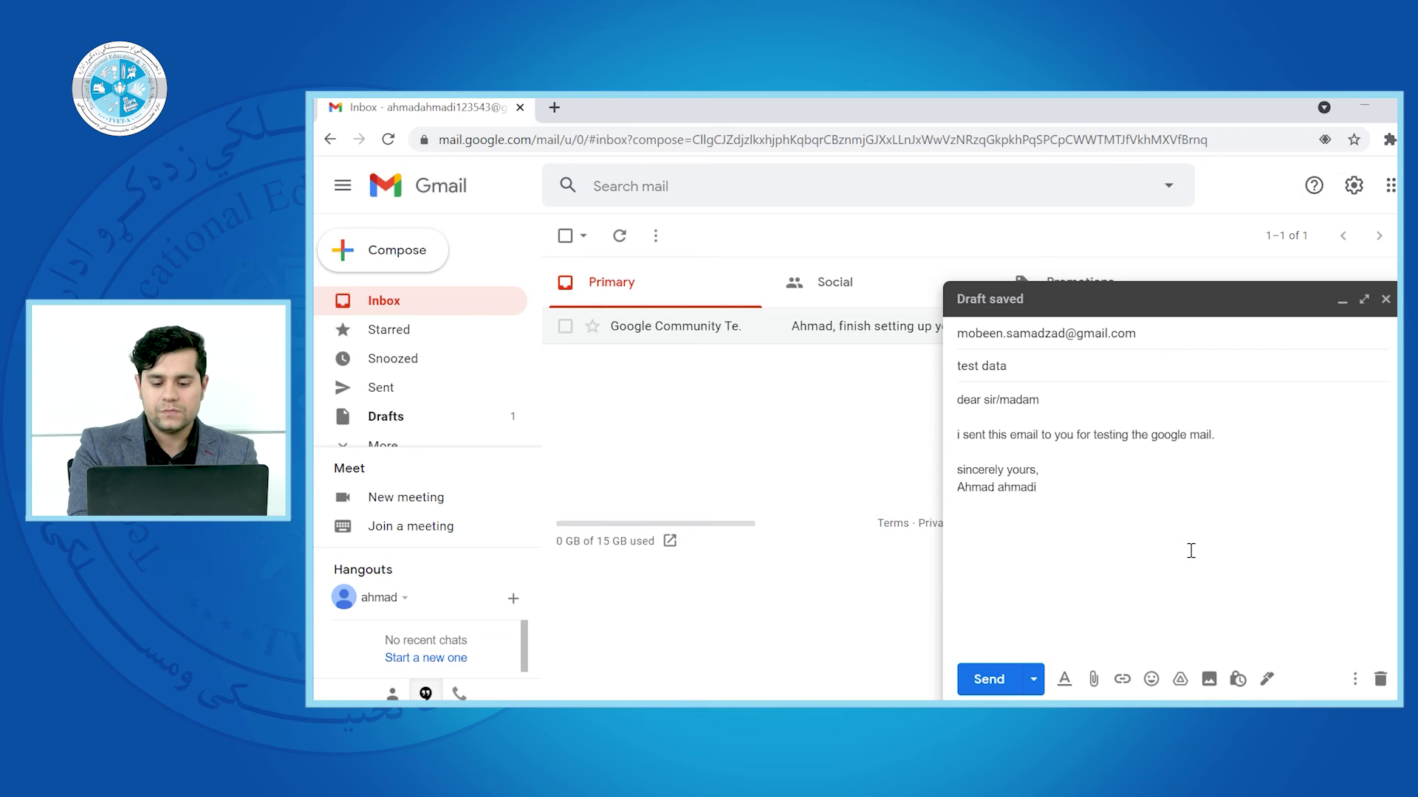
Show the formatting toolbar, select the body and try center, right, then left alignment
click(1068, 683)
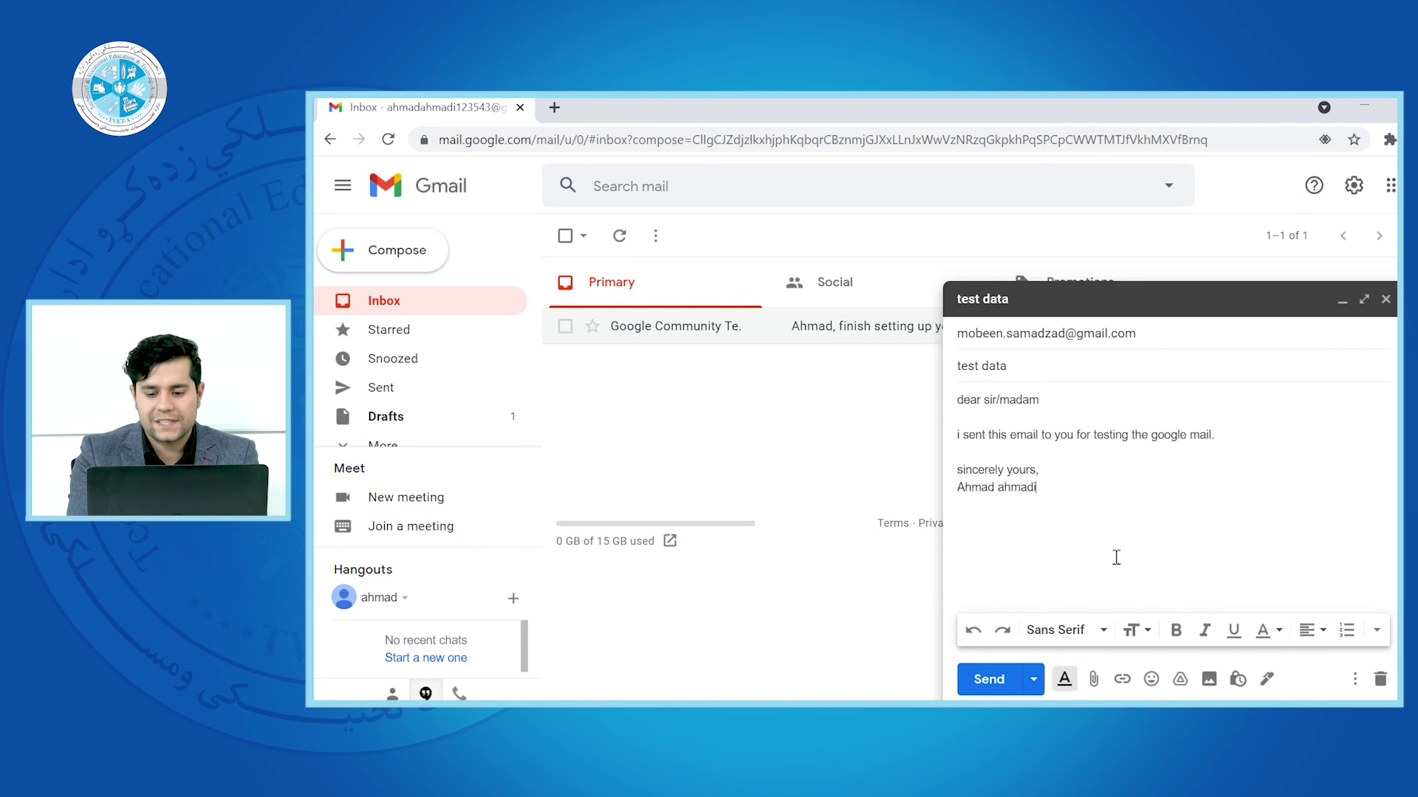
drag(1057, 485, 956, 403)
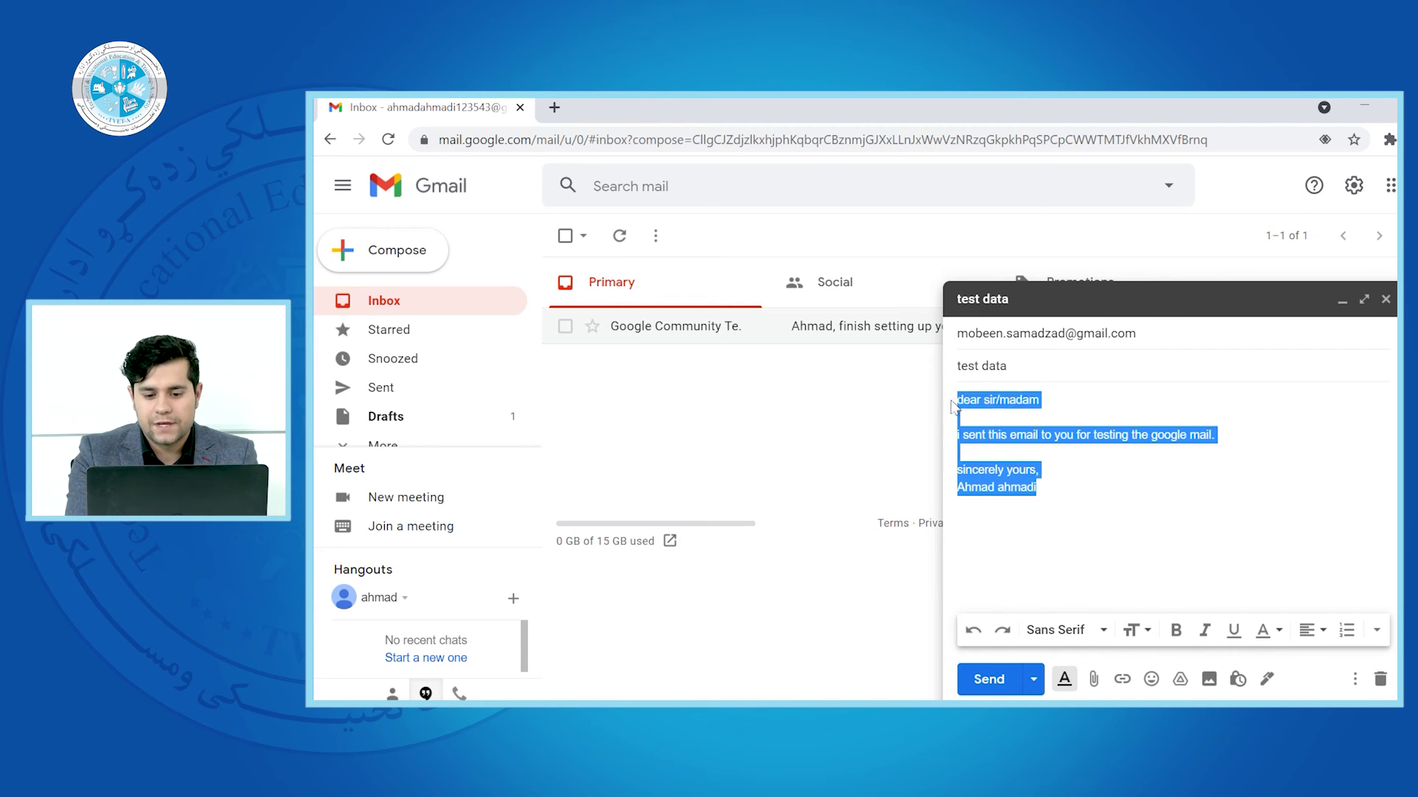
click(1322, 634)
click(1311, 579)
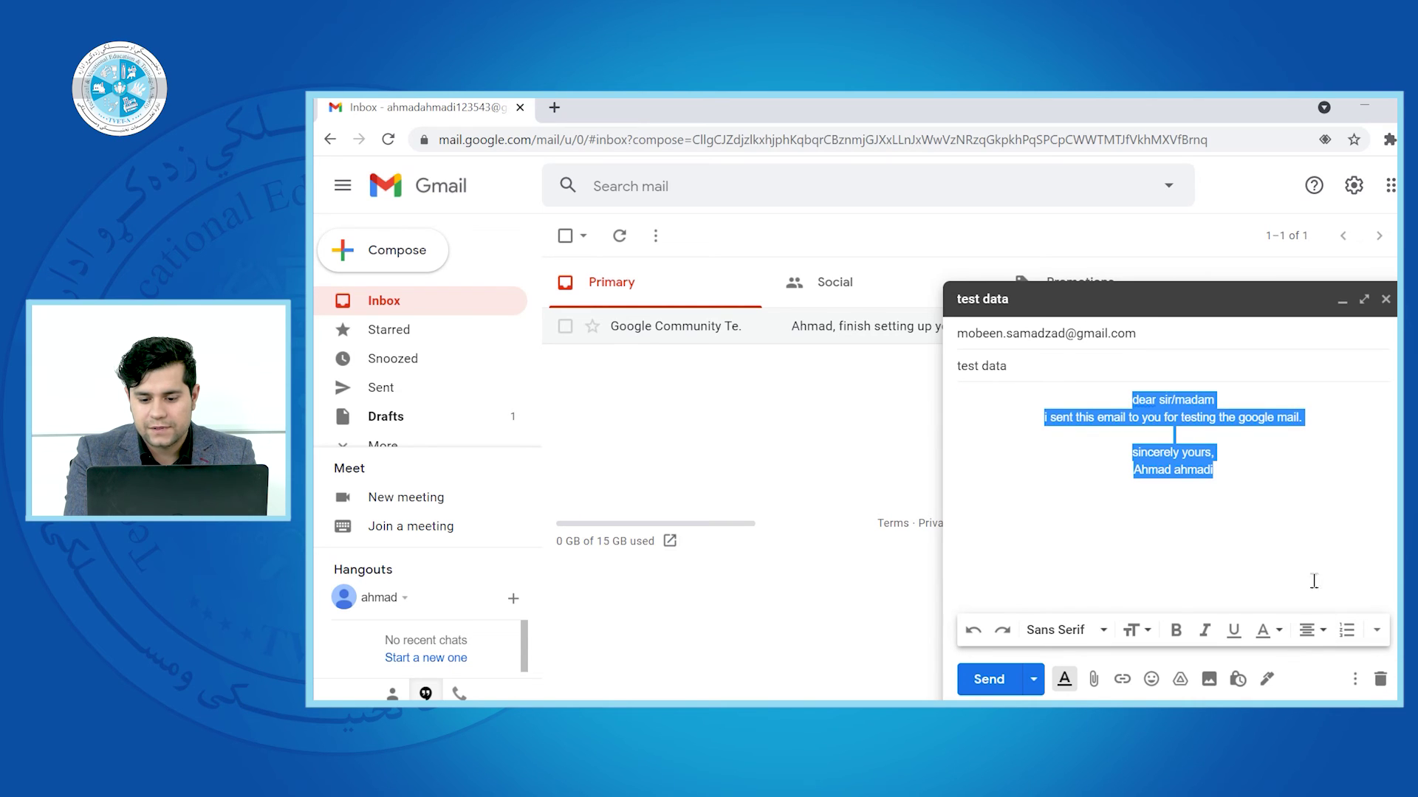
click(1321, 630)
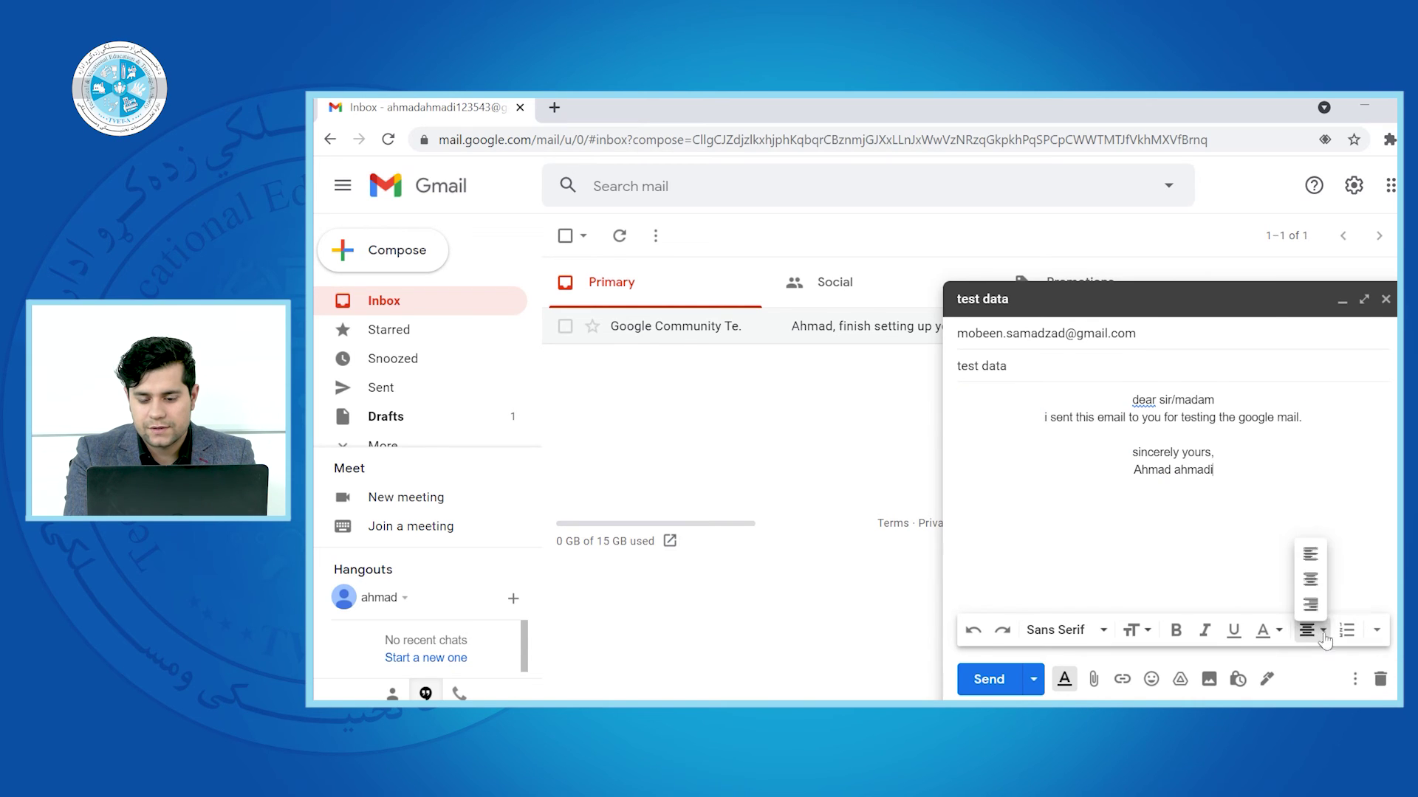
click(1310, 604)
click(1322, 632)
click(1310, 555)
Open and close the text colour palette several times without applying a colour
click(1263, 632)
click(1262, 633)
click(1262, 634)
click(1262, 633)
click(1280, 633)
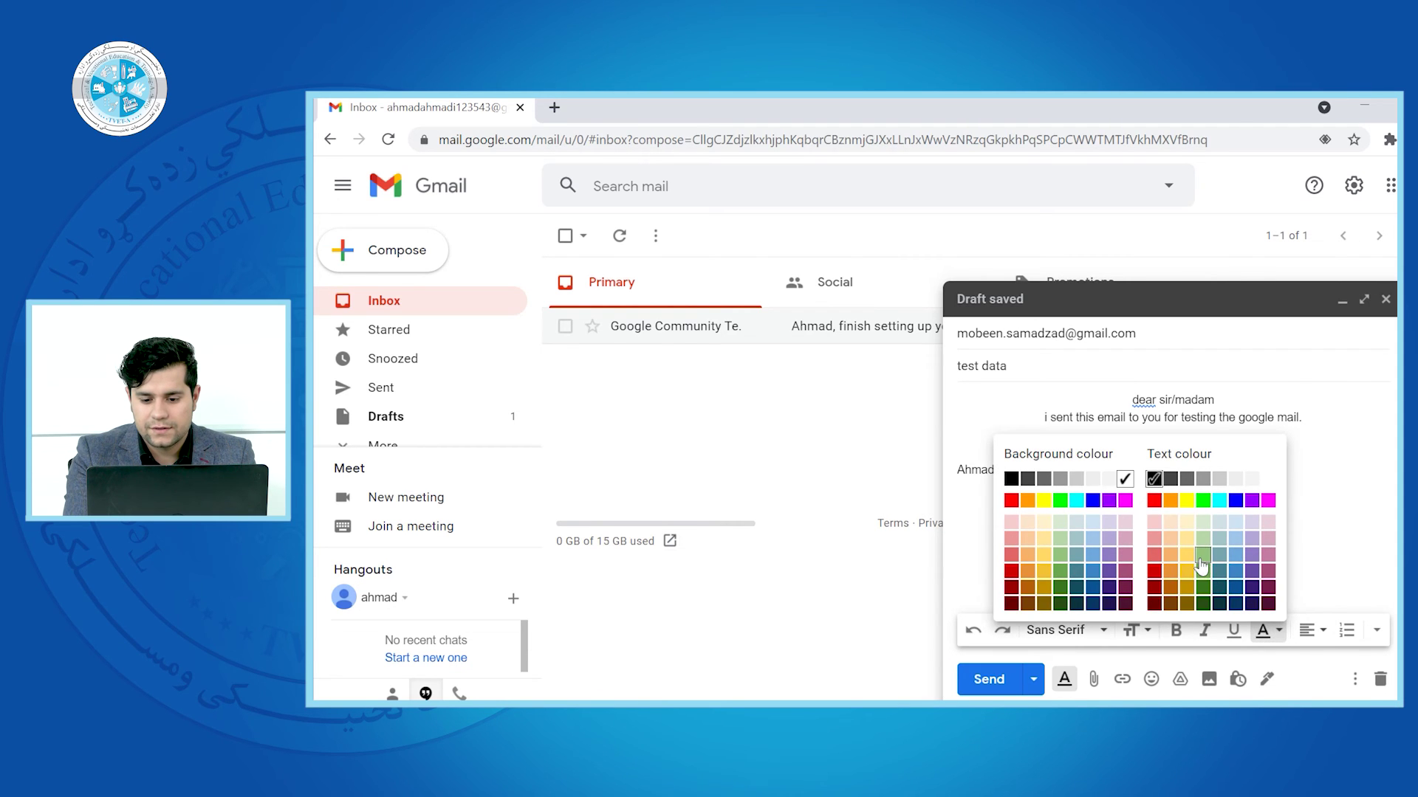
click(1031, 479)
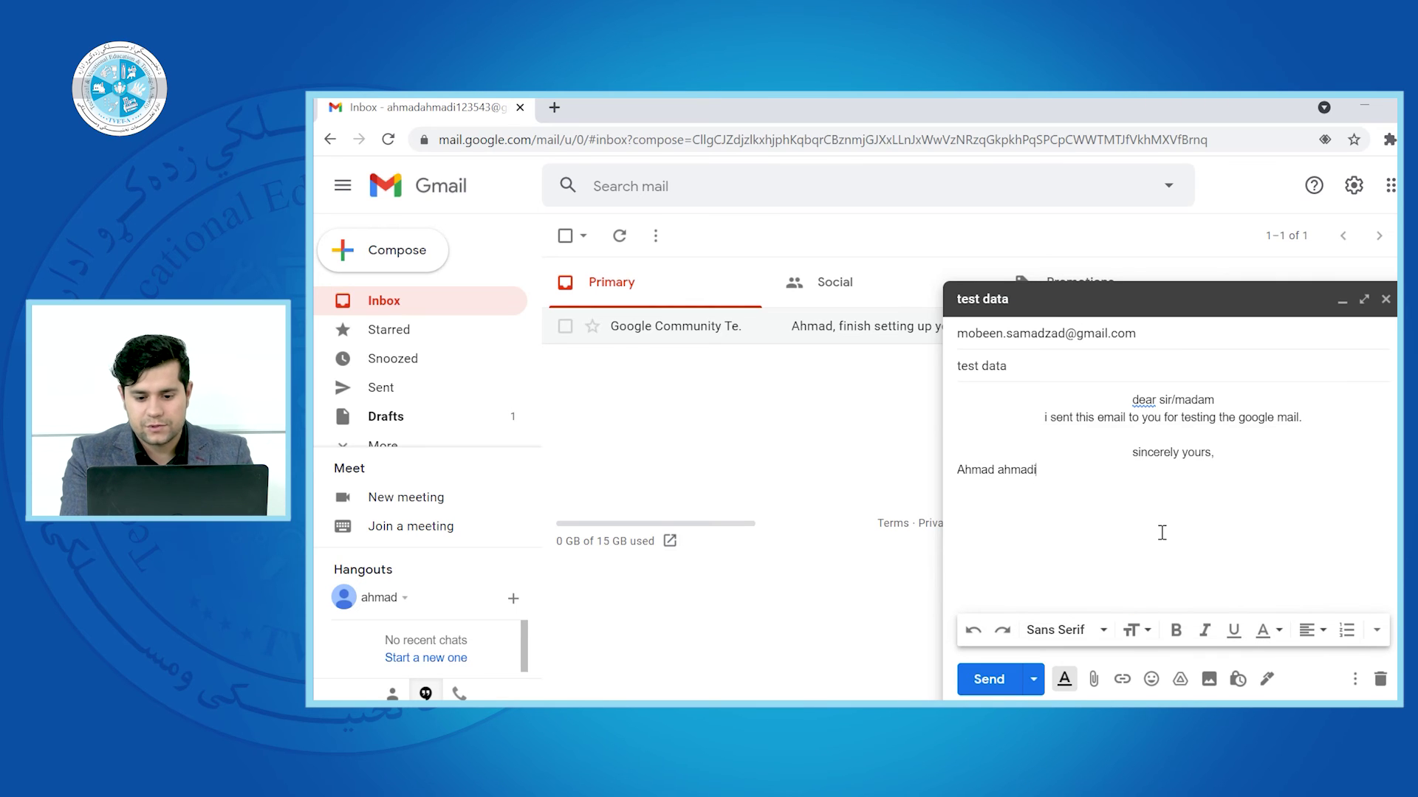
Left-align the whole body and give it a light purple text colour
key(ctrl+a)
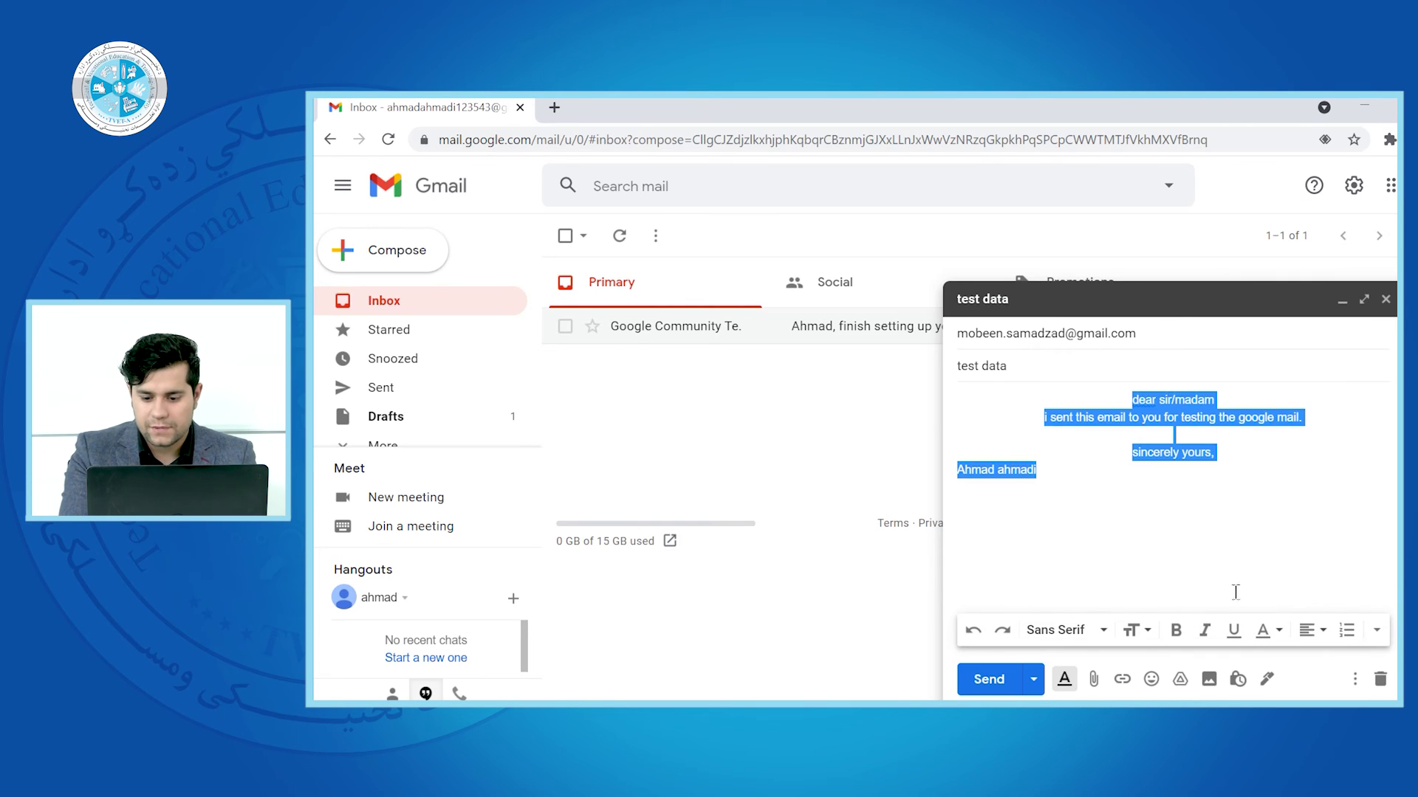
click(1311, 630)
click(1306, 556)
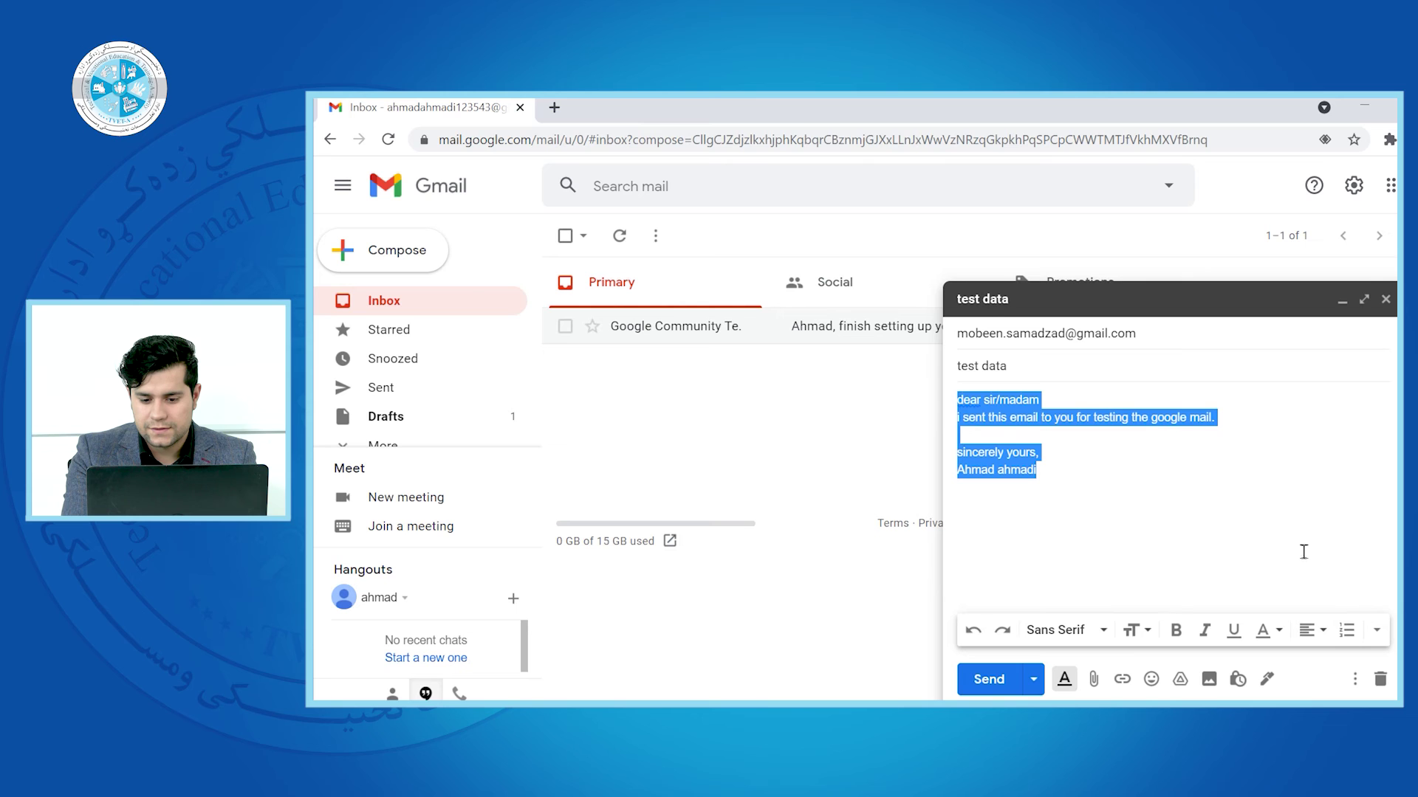
click(1273, 632)
click(1161, 573)
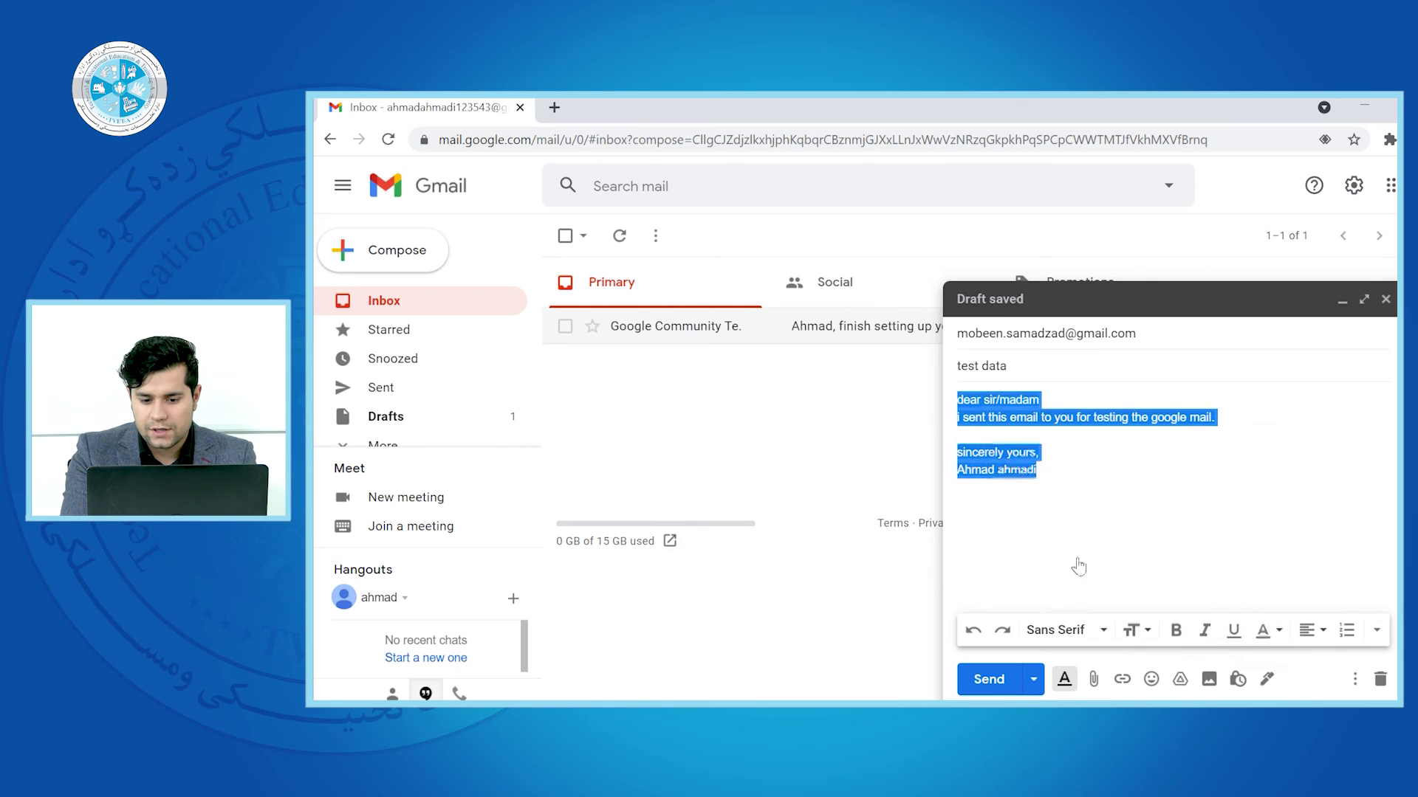
click(1265, 632)
click(1251, 548)
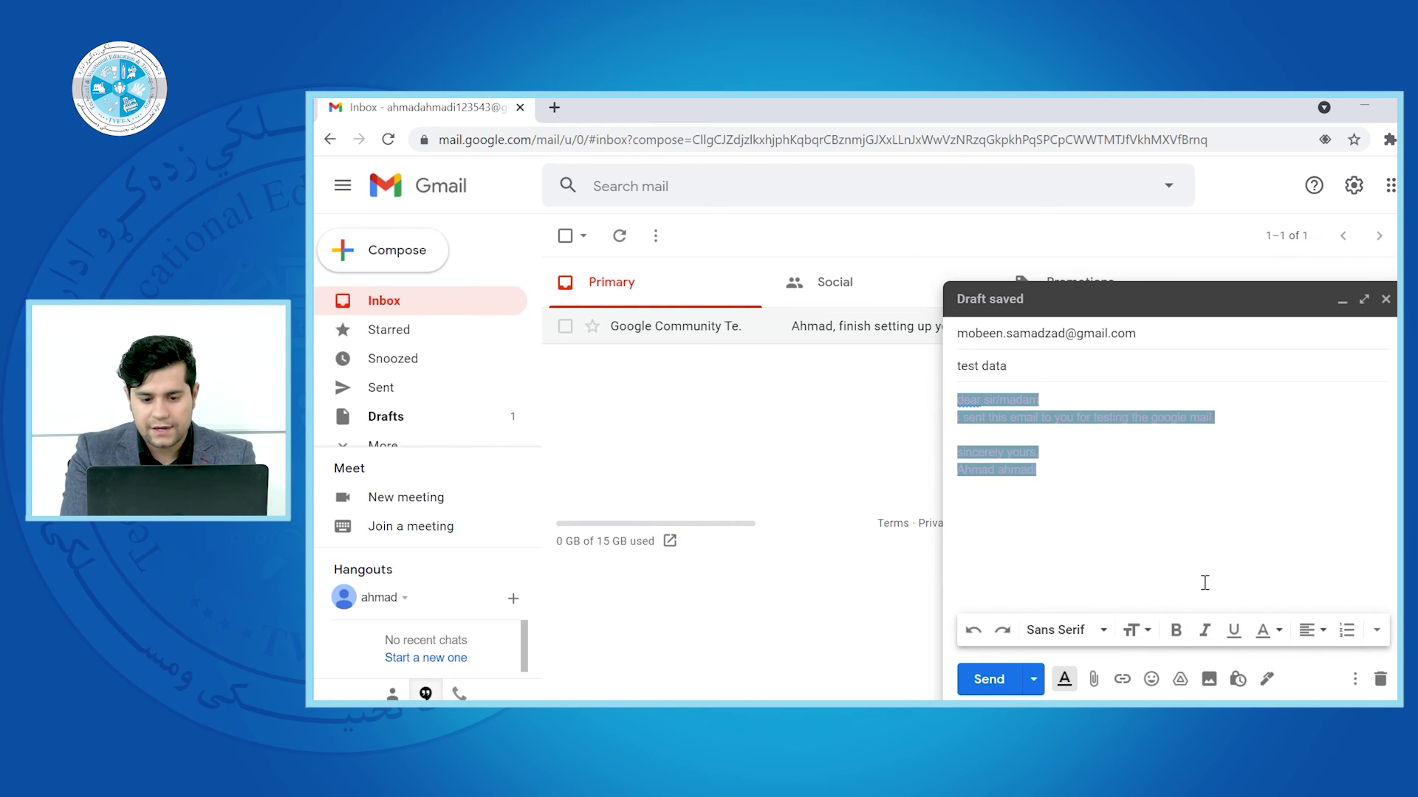
Try another colour, return the body text to black, and deselect it
click(1266, 632)
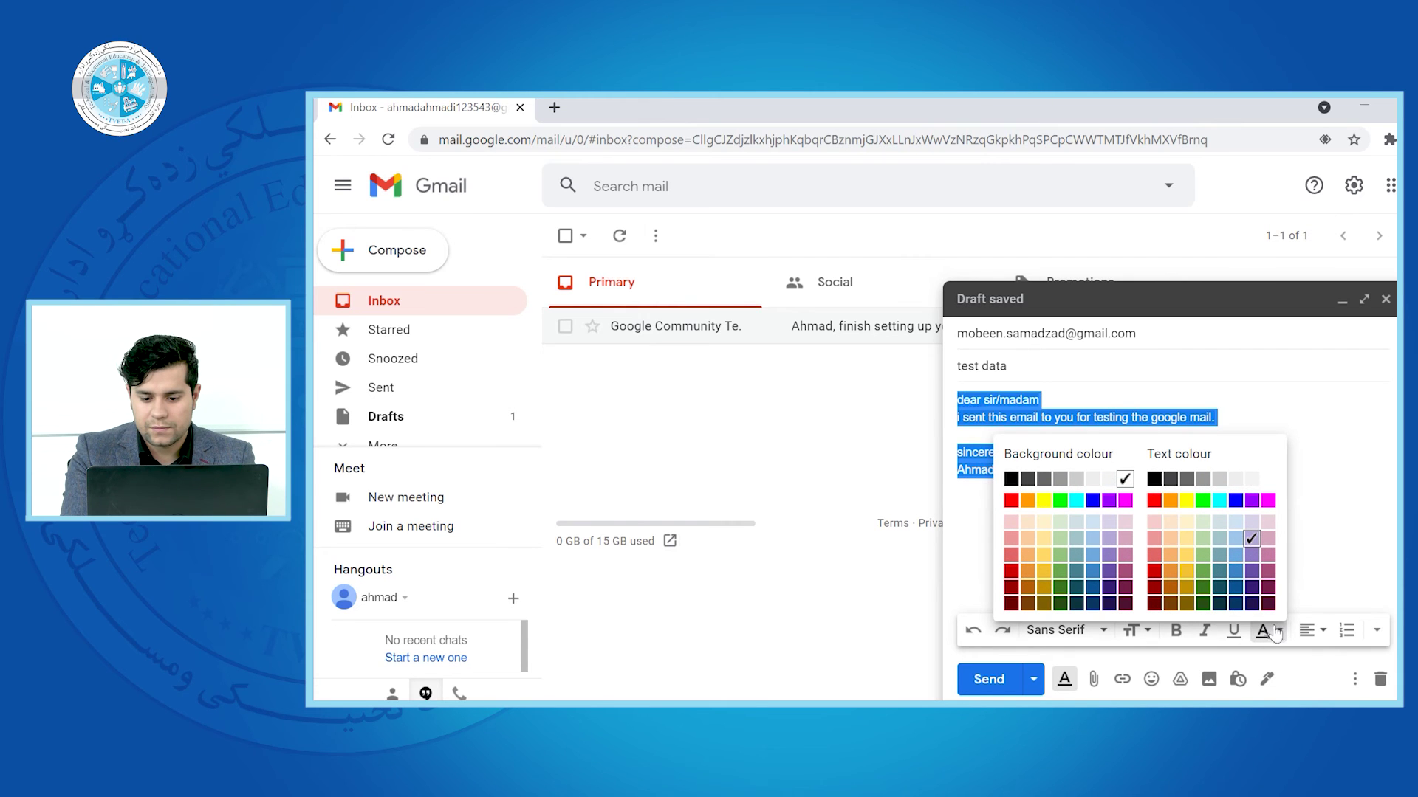
click(1268, 480)
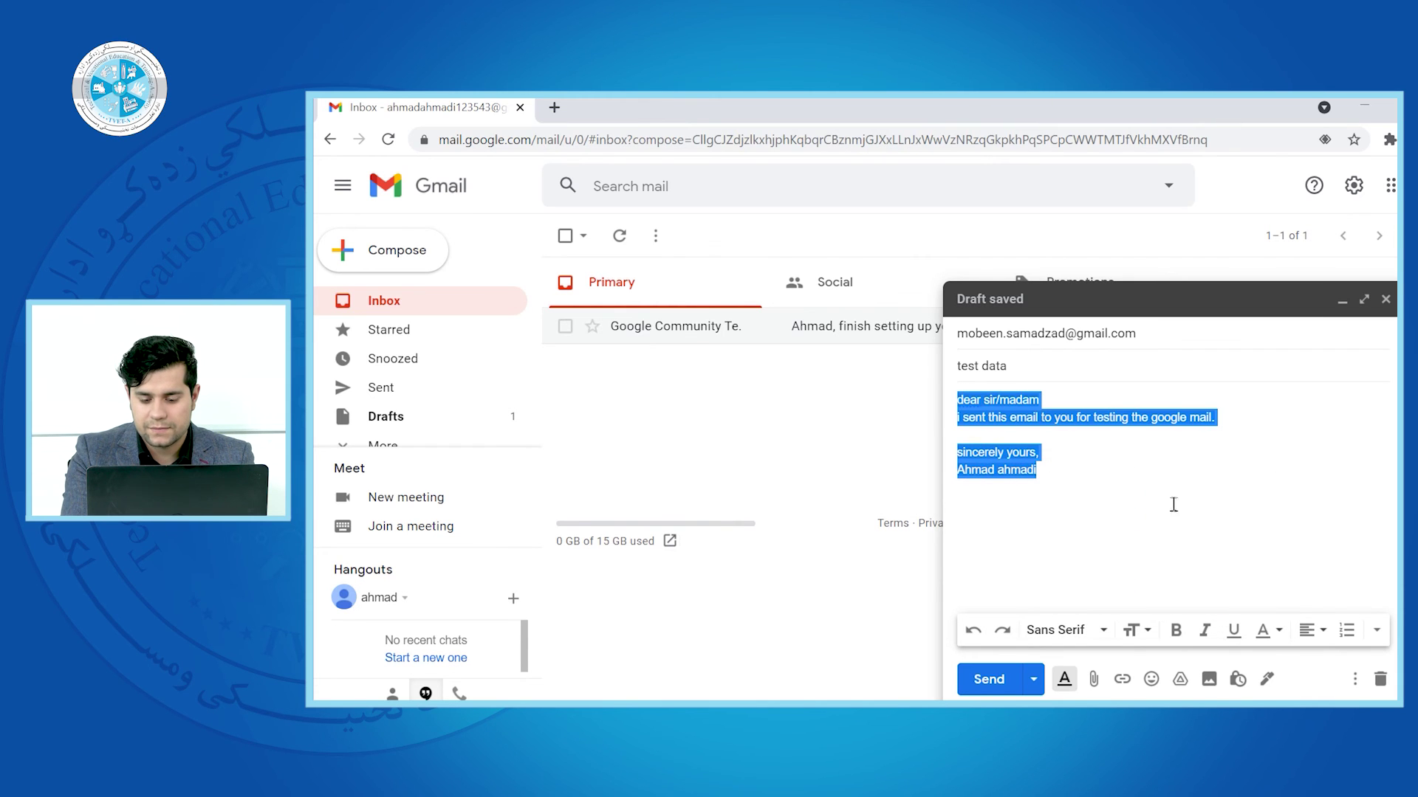
click(1264, 631)
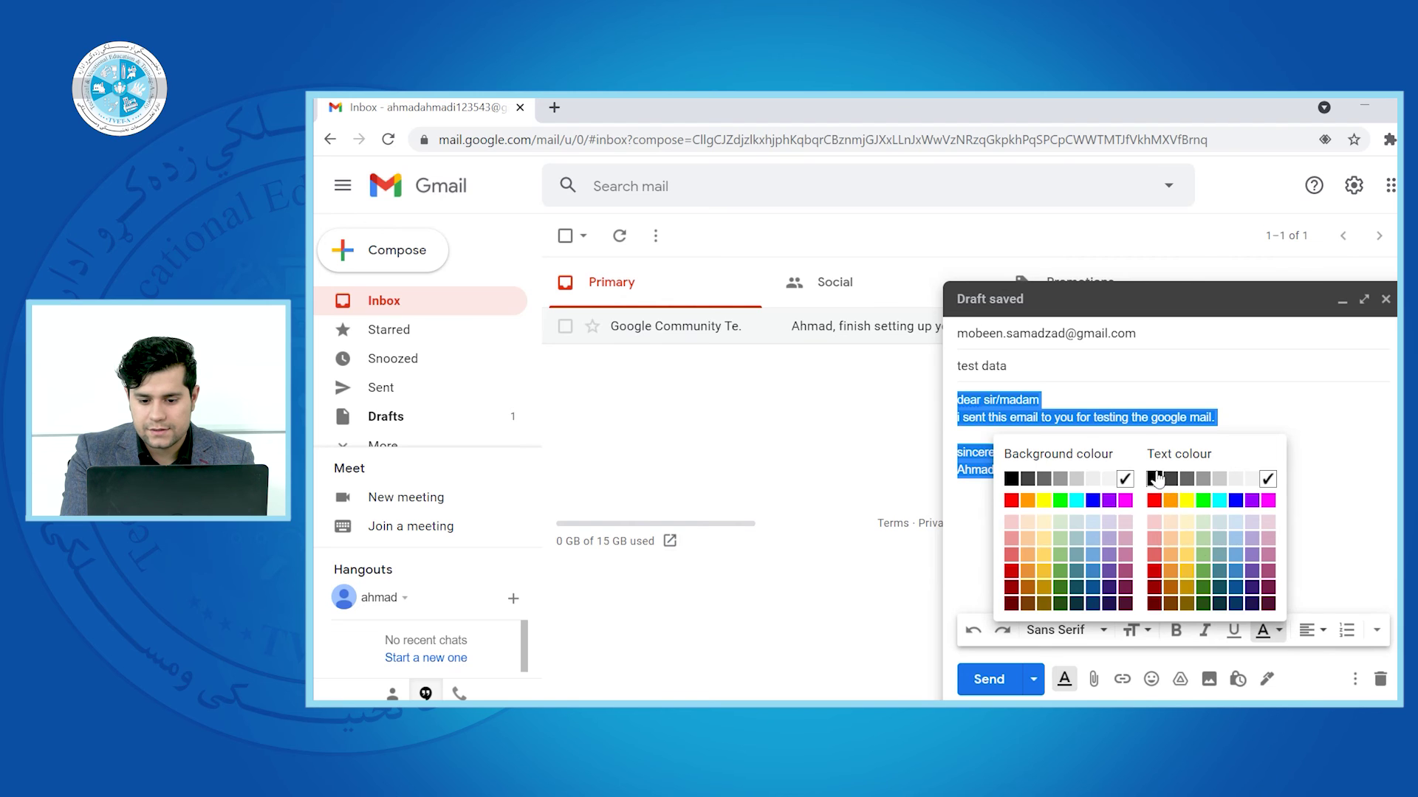
click(1154, 478)
click(1310, 630)
click(1265, 631)
click(1123, 478)
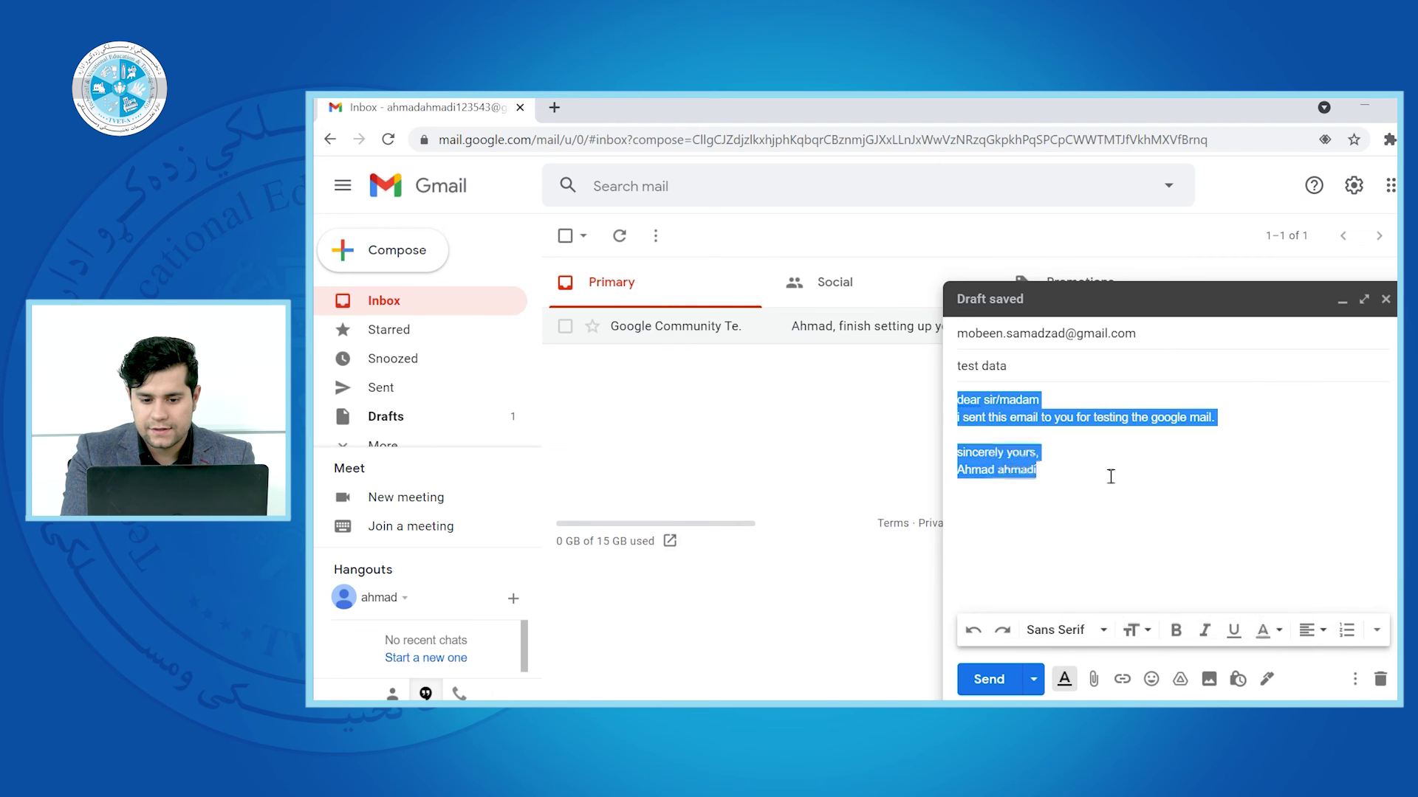
click(1096, 478)
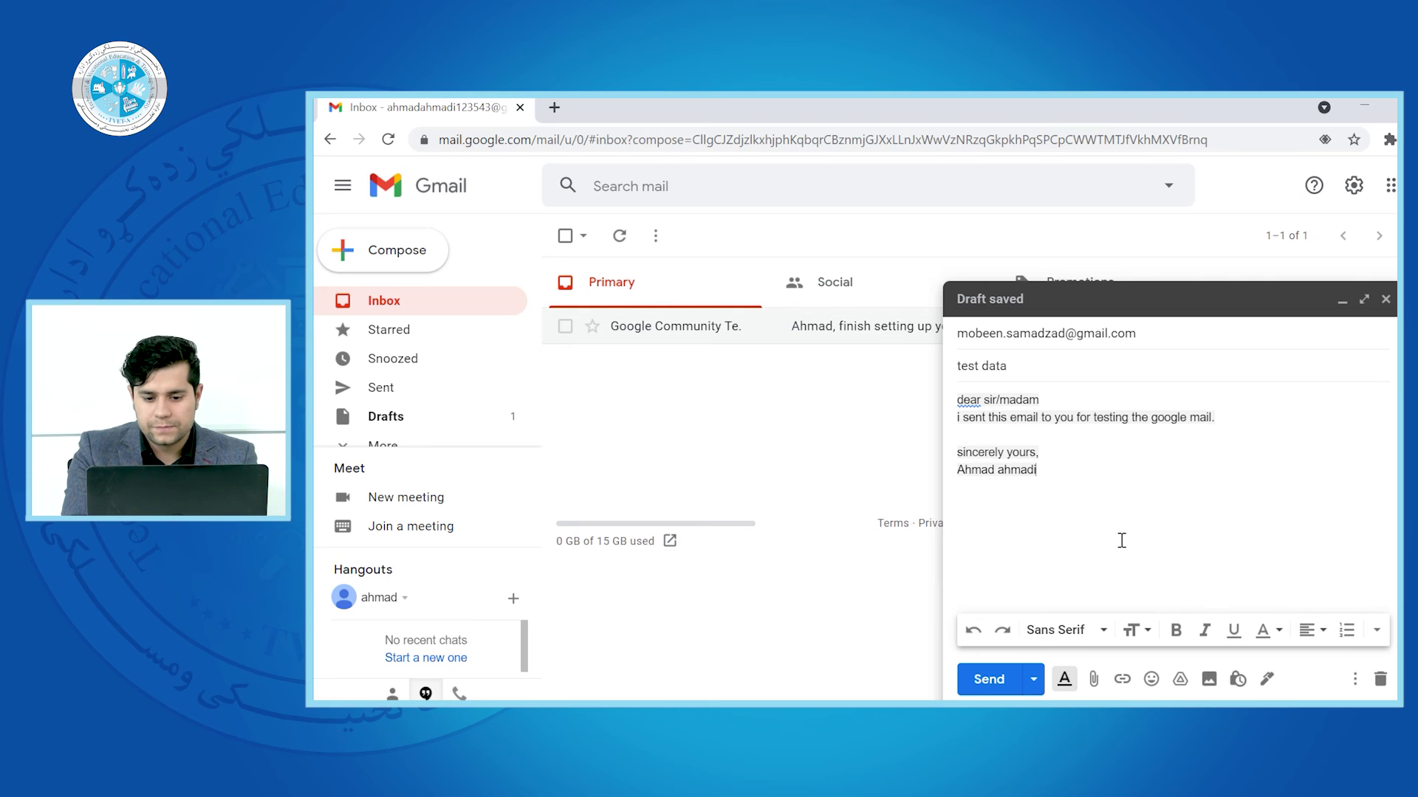
Make the entire body text bold, italic and underlined
key(ctrl+a)
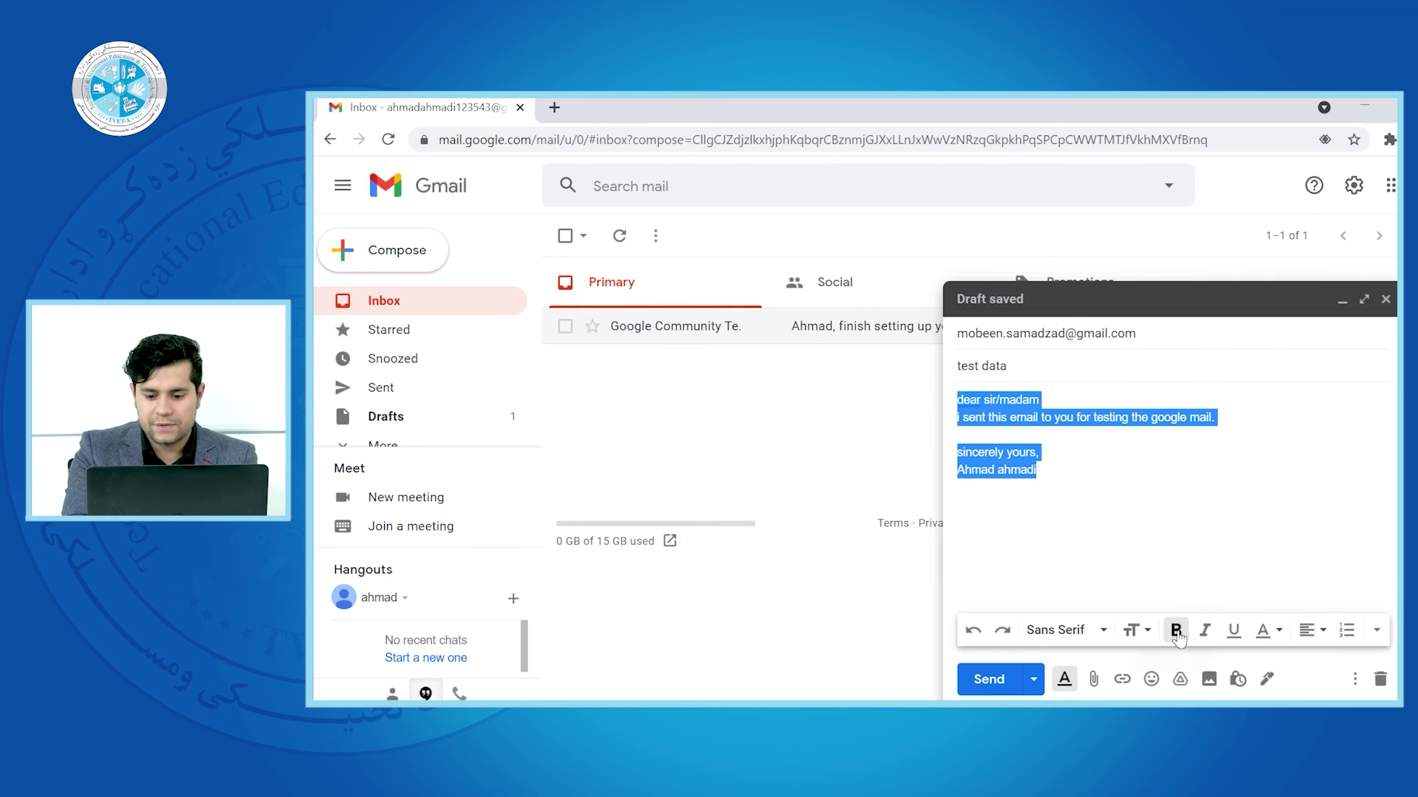
click(1175, 630)
click(1204, 631)
click(1233, 631)
click(1130, 517)
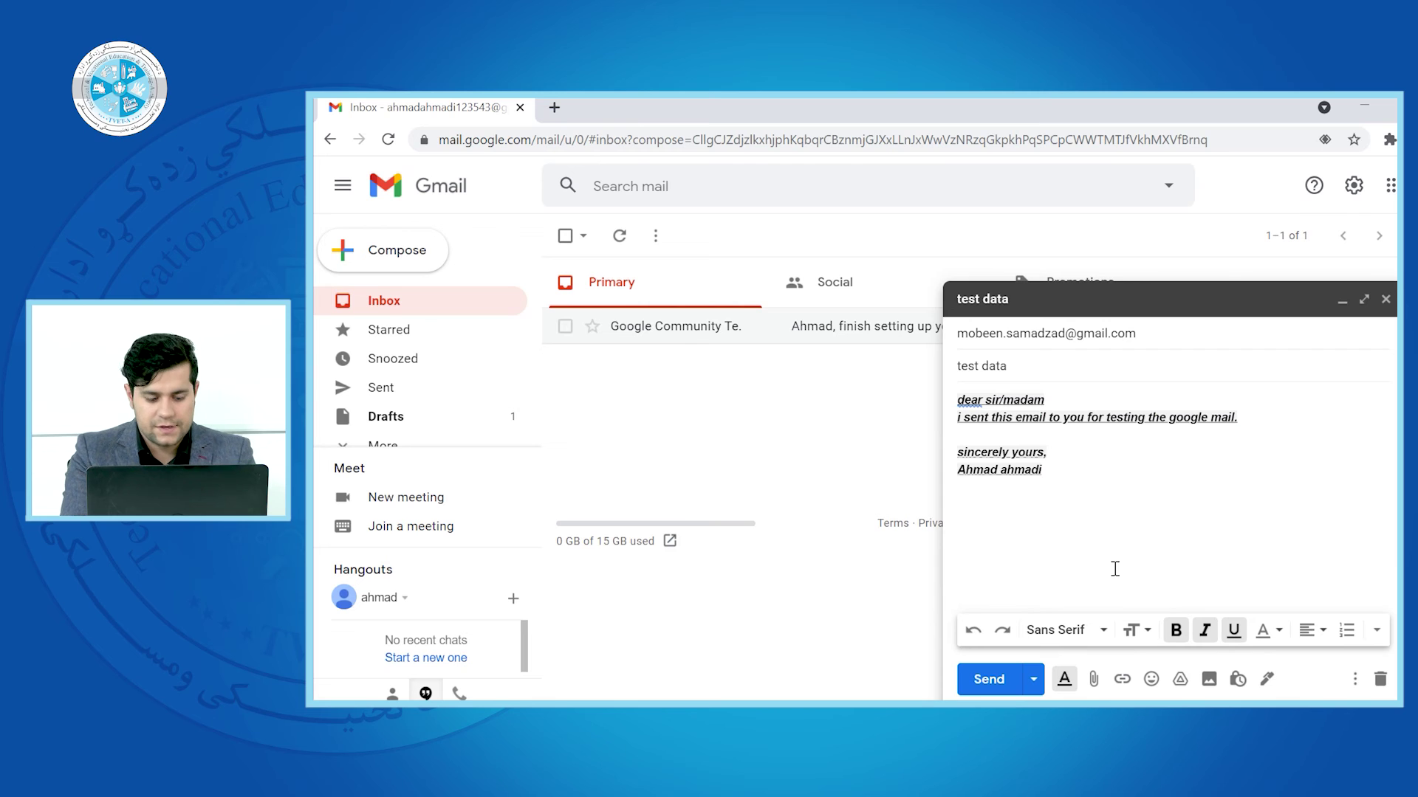
Set the whole body text size to Large
key(ctrl+a)
click(1149, 634)
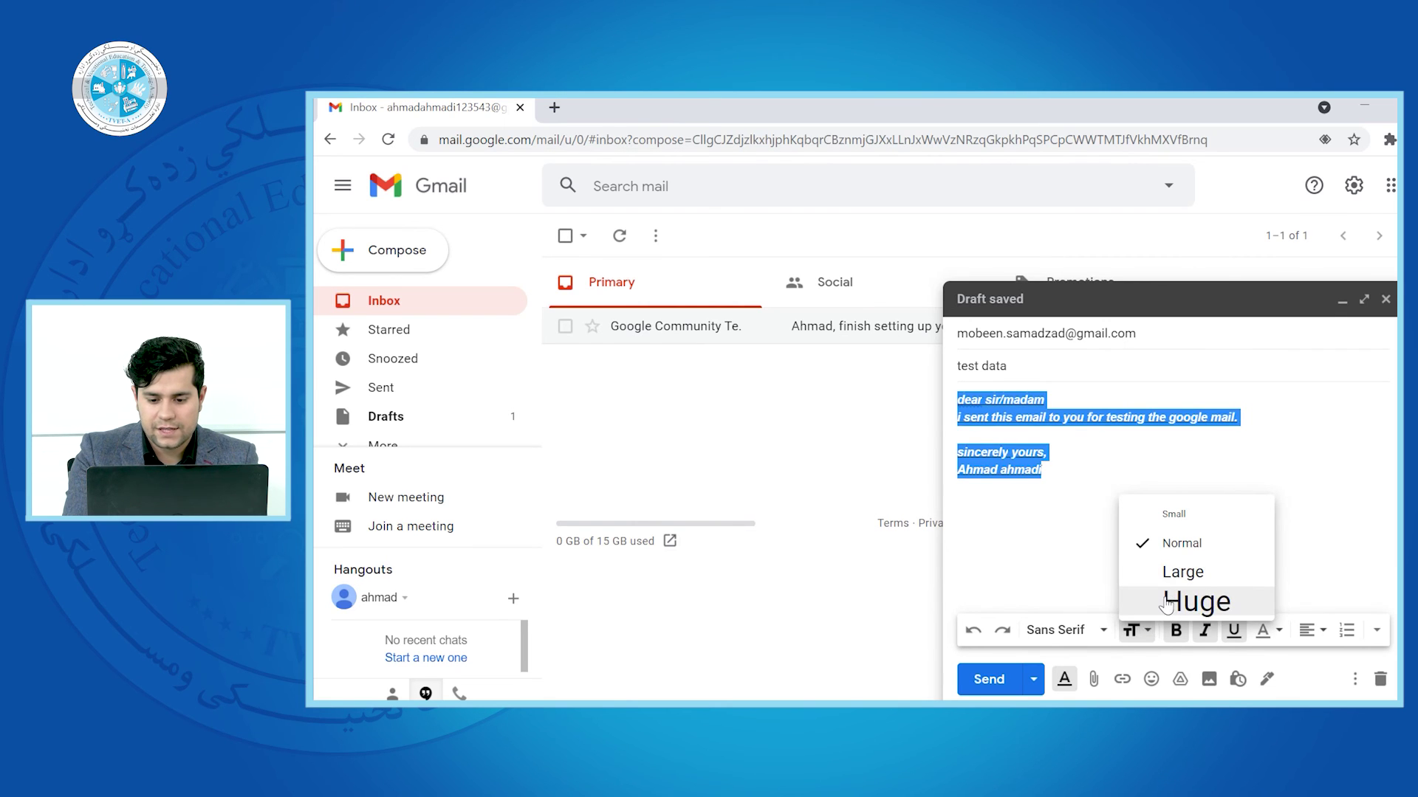
click(1141, 567)
click(1125, 558)
After trying Narrow, apply the Garamond font to the whole body
click(1082, 630)
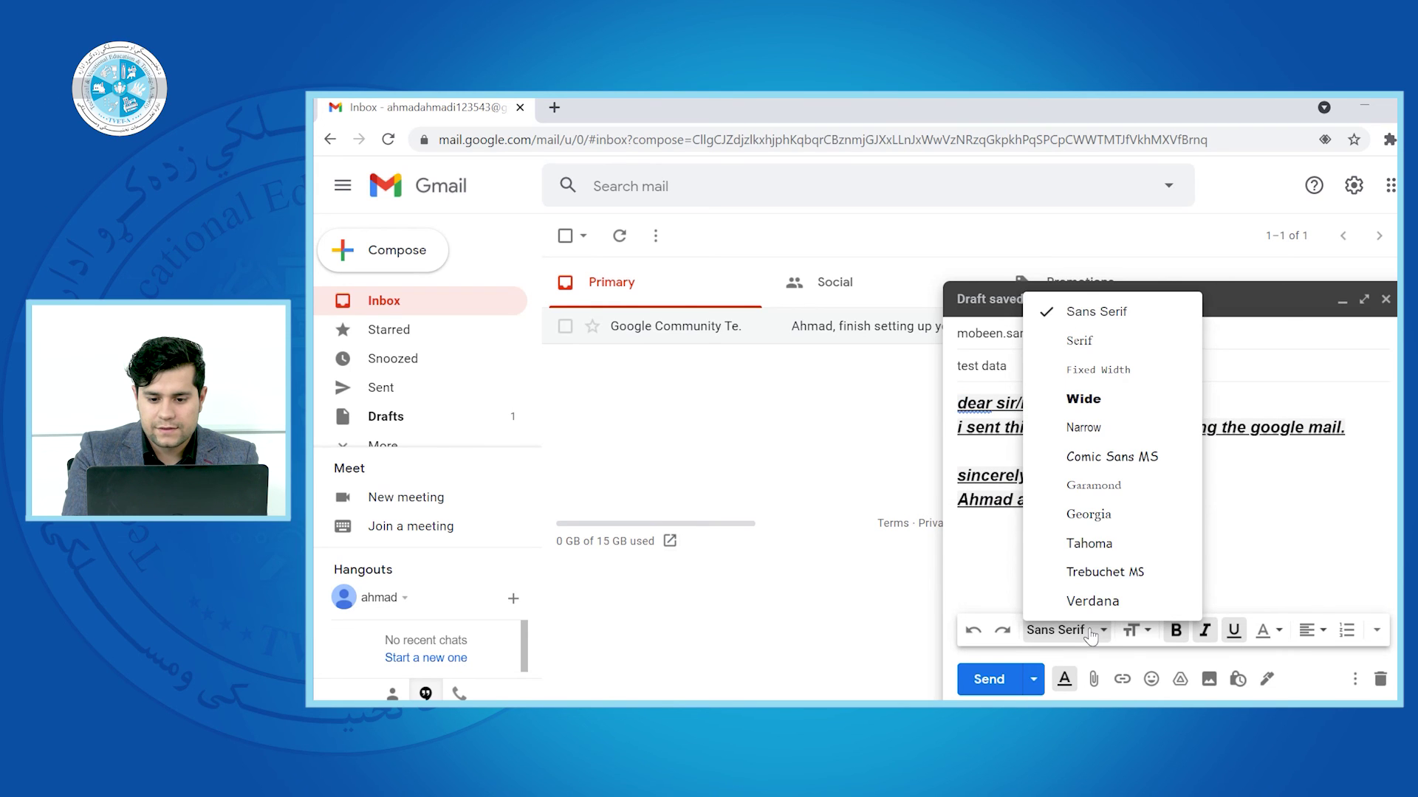
click(1097, 427)
drag(1096, 506, 961, 391)
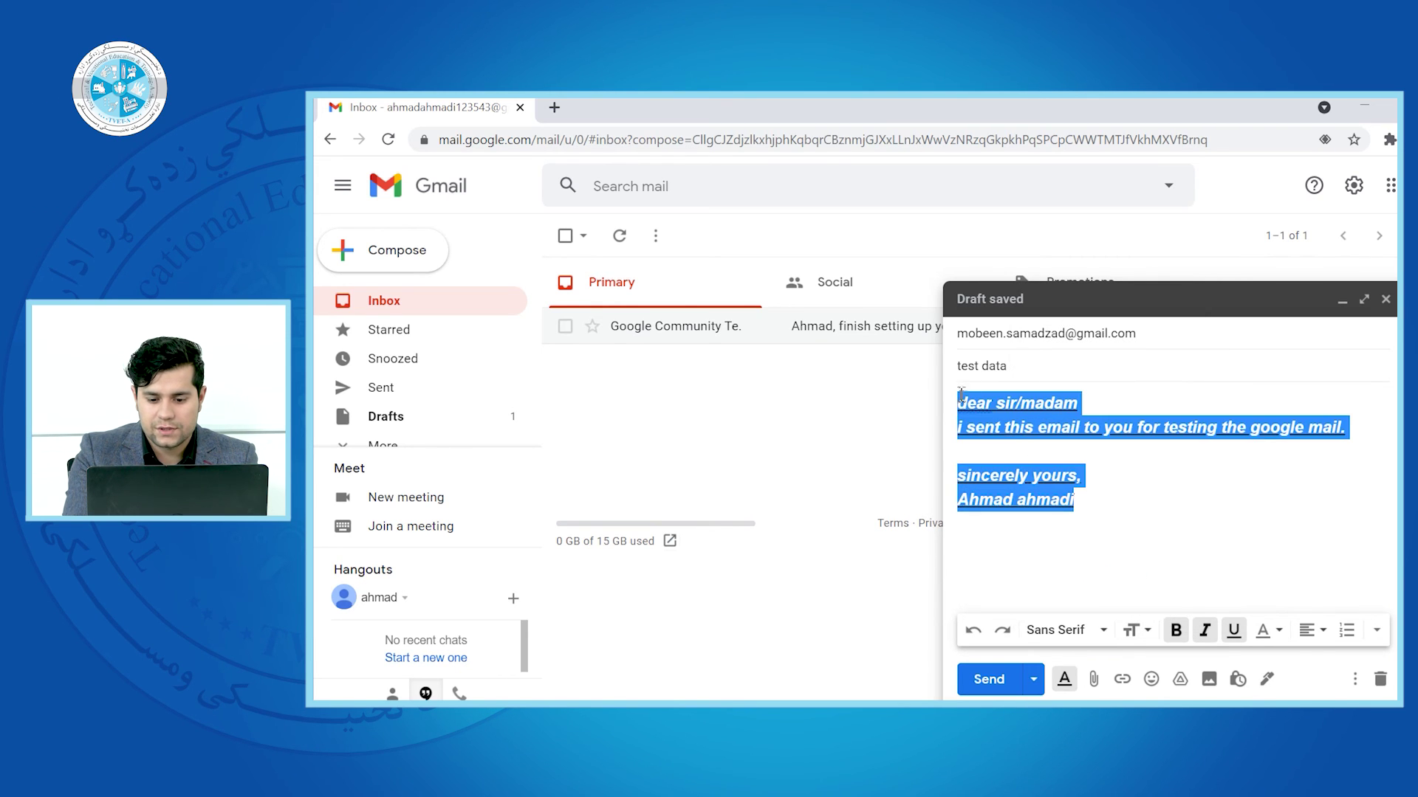
click(1085, 629)
click(1097, 481)
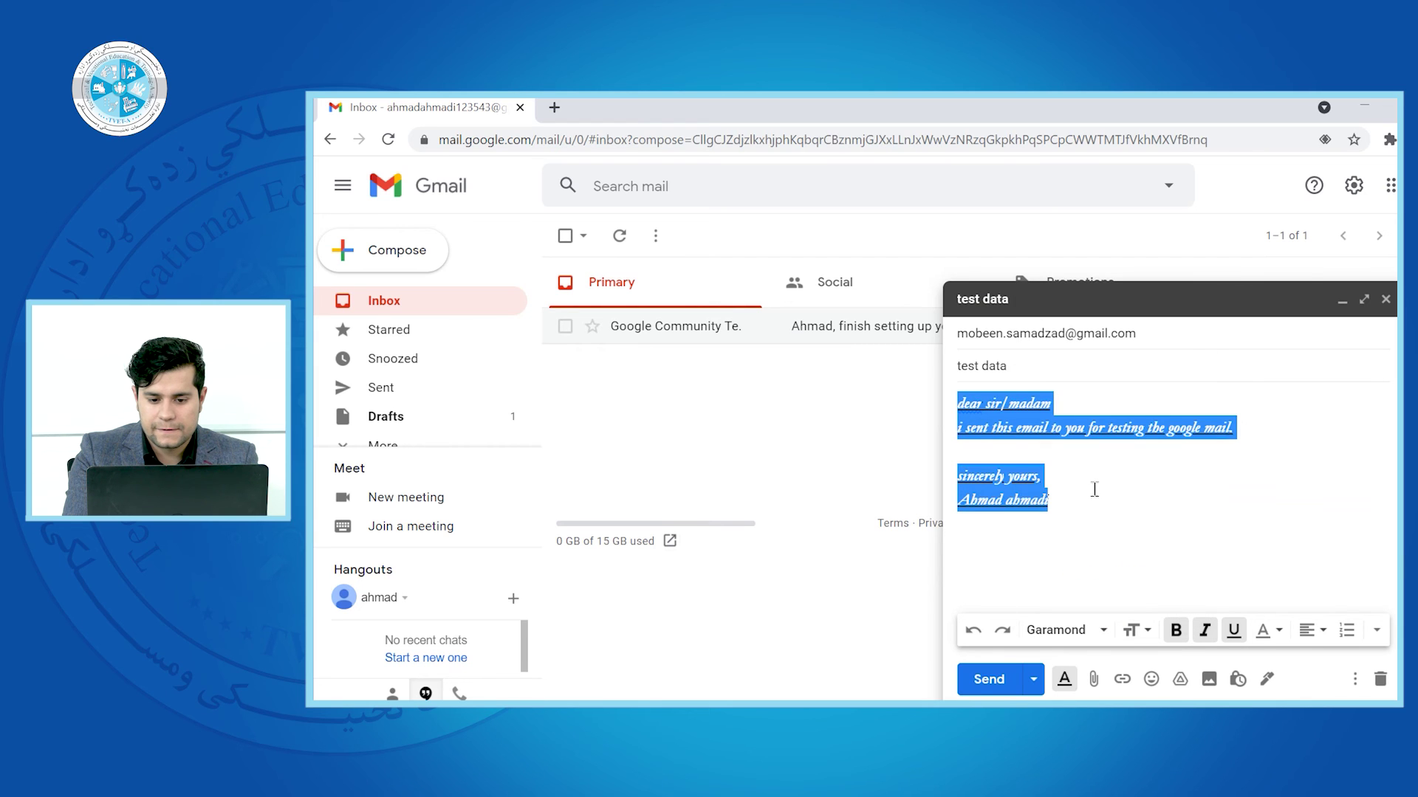
click(1115, 506)
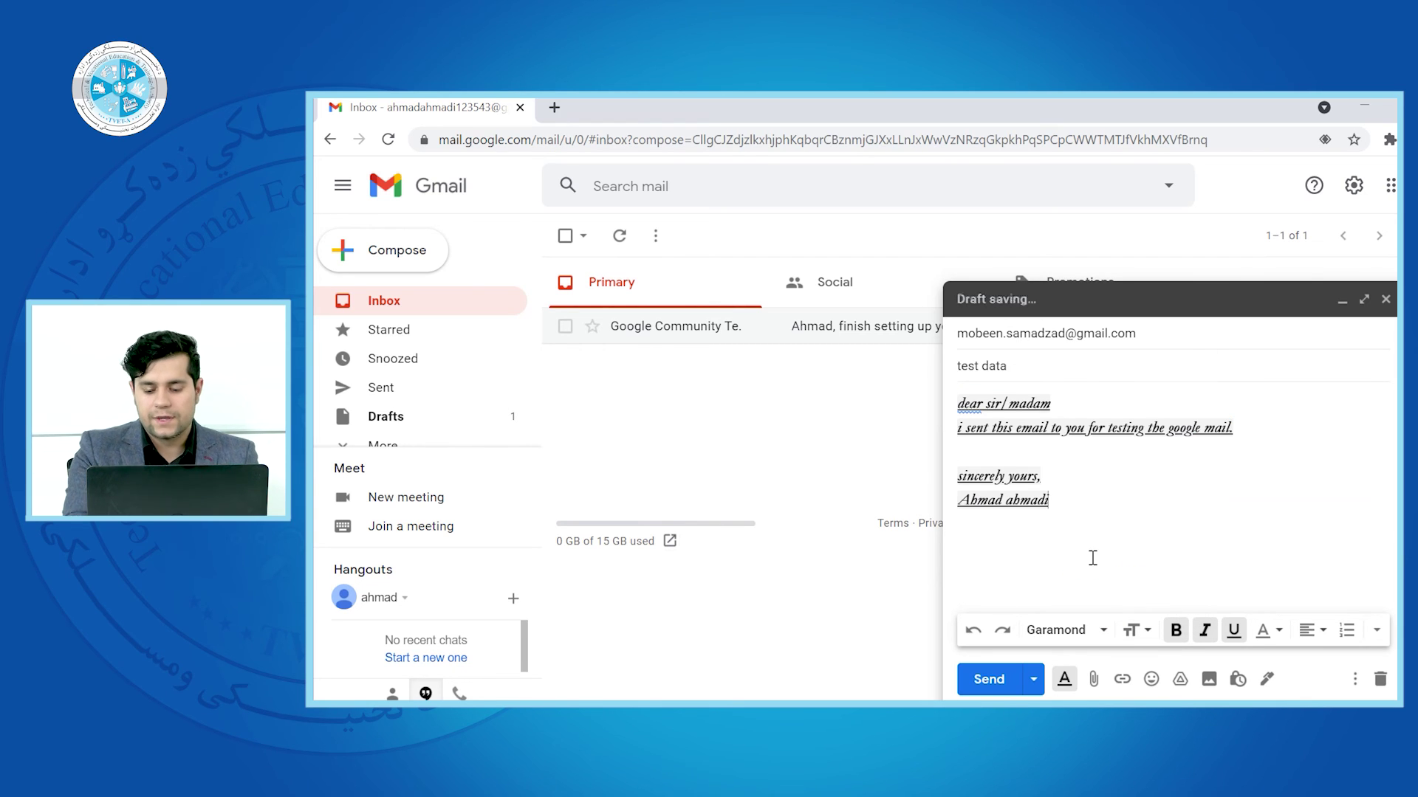
Hide the formatting toolbar and close the emoji, Drive and photo pickers without inserting anything
click(1064, 678)
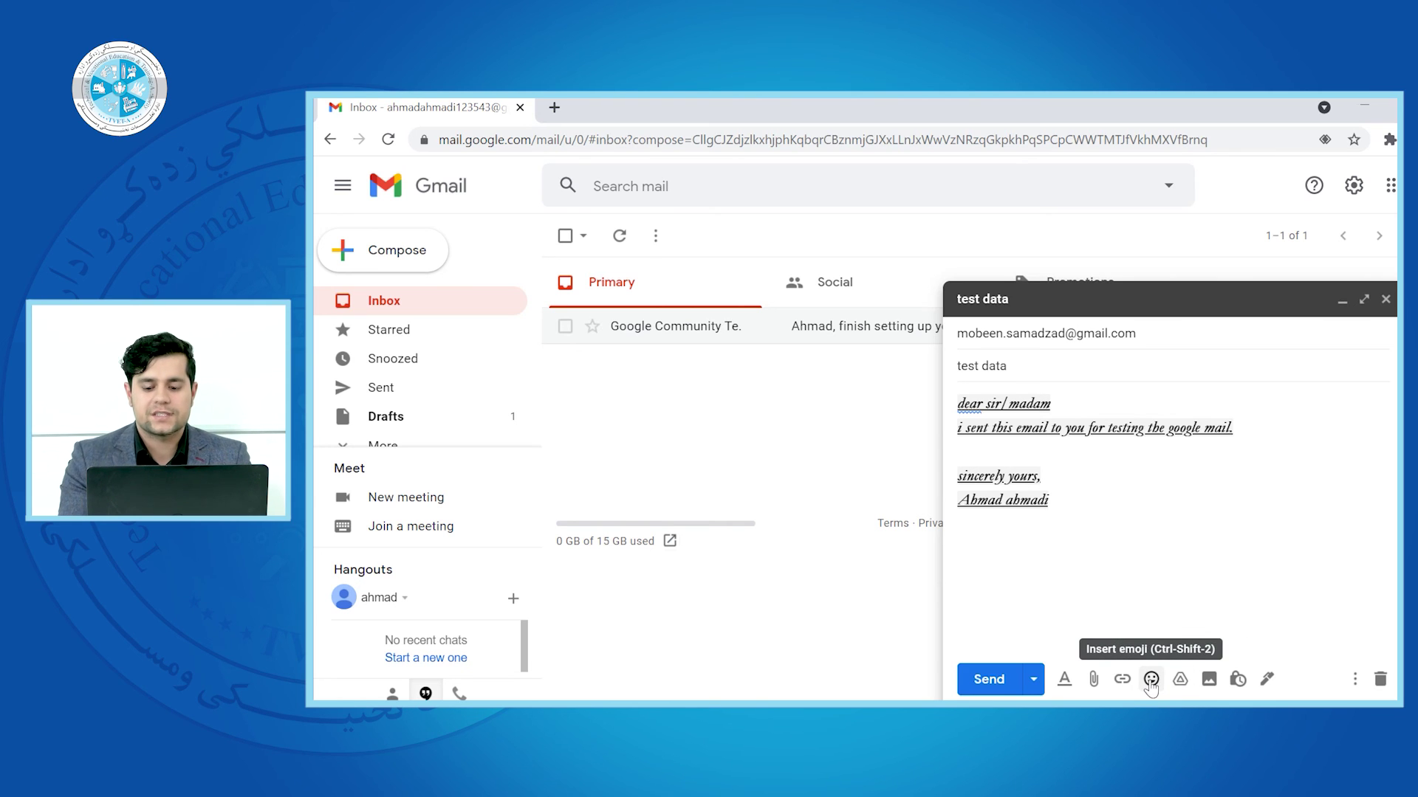
click(1151, 681)
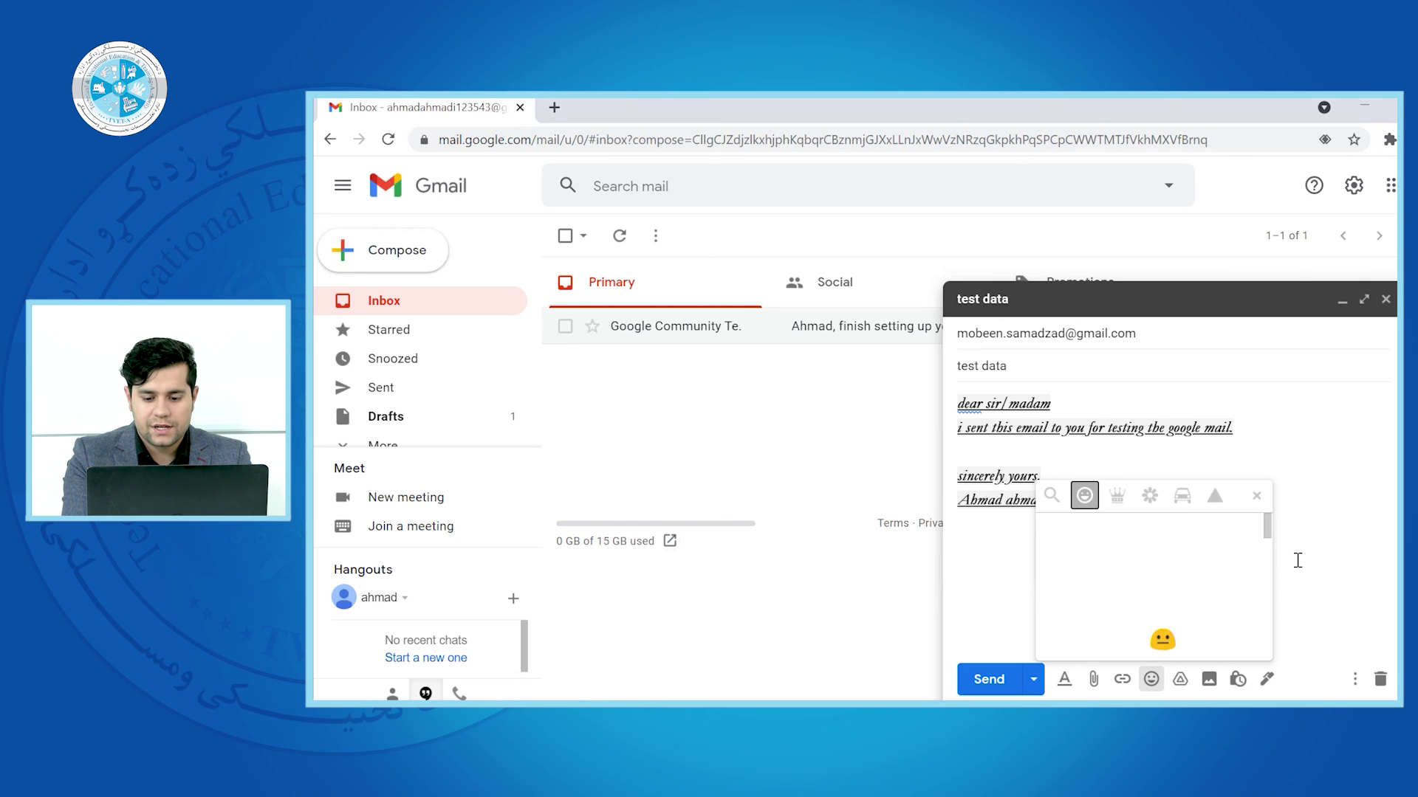
key(Escape)
click(1180, 679)
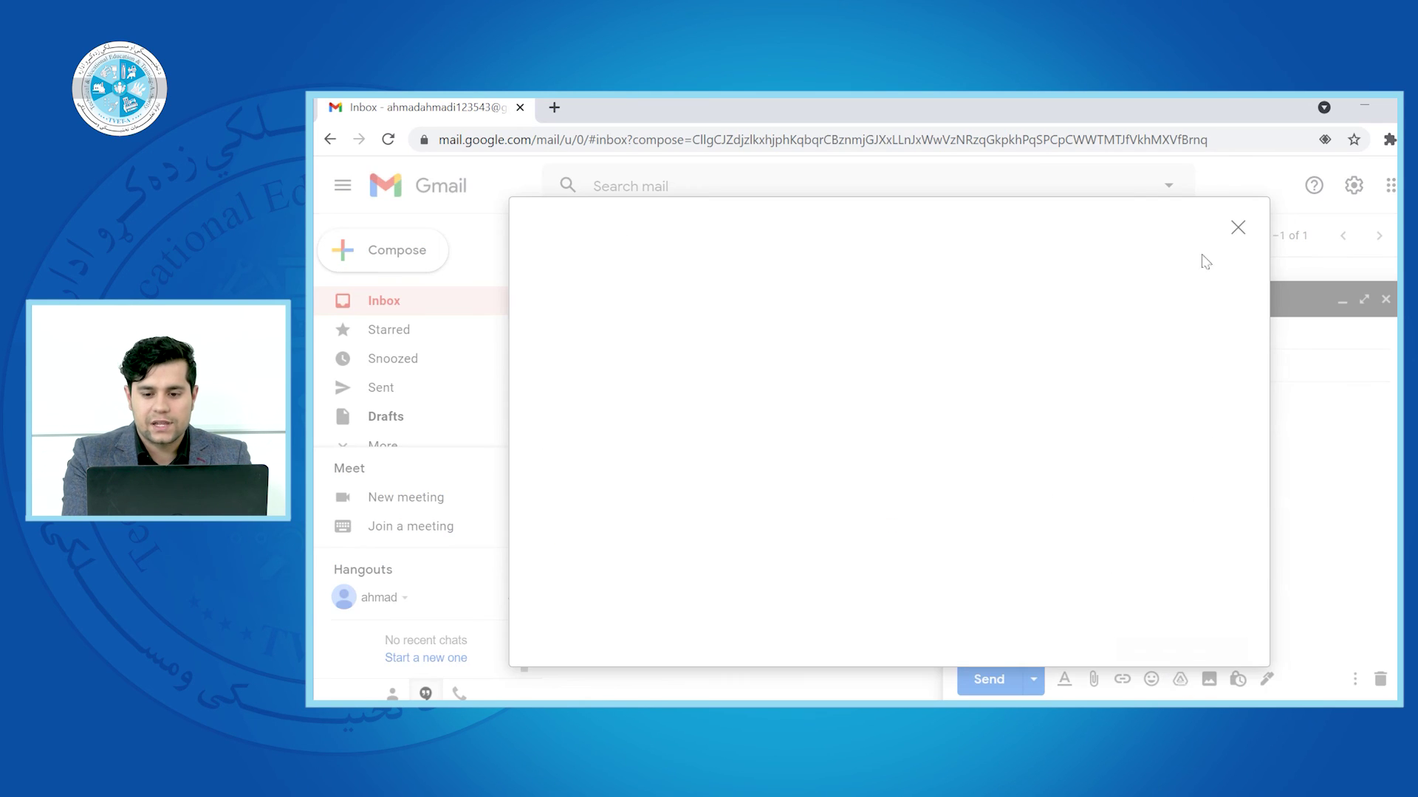
click(1239, 228)
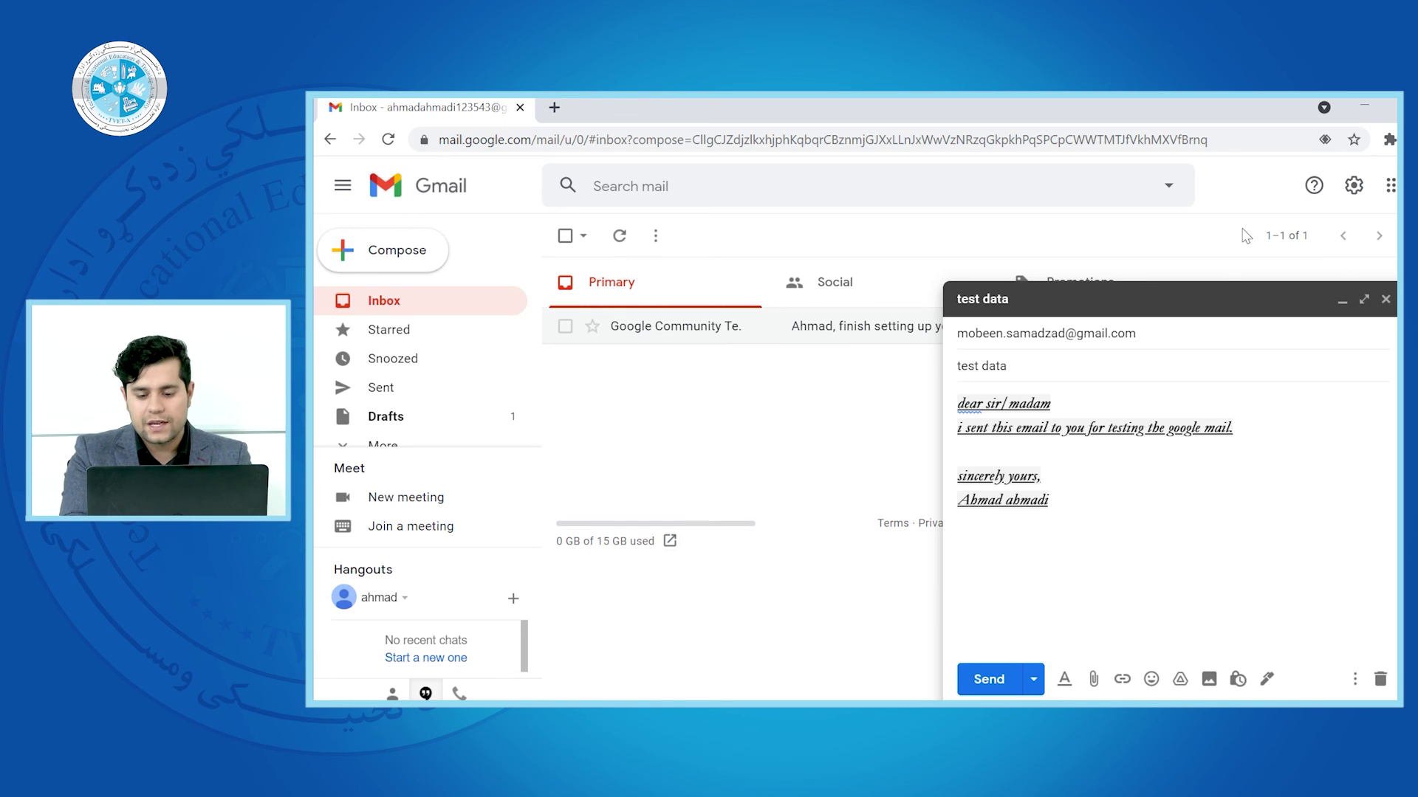
click(1210, 680)
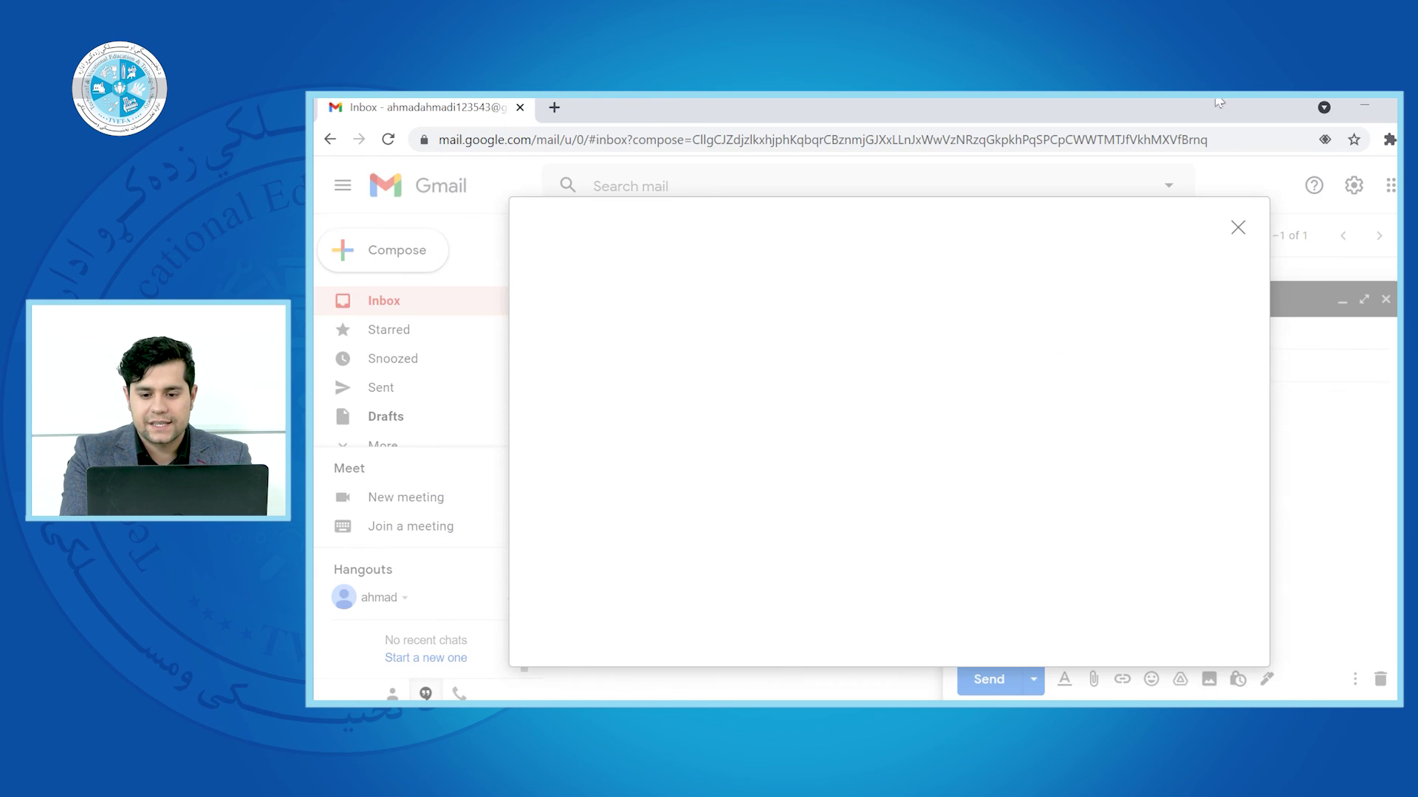
click(1233, 228)
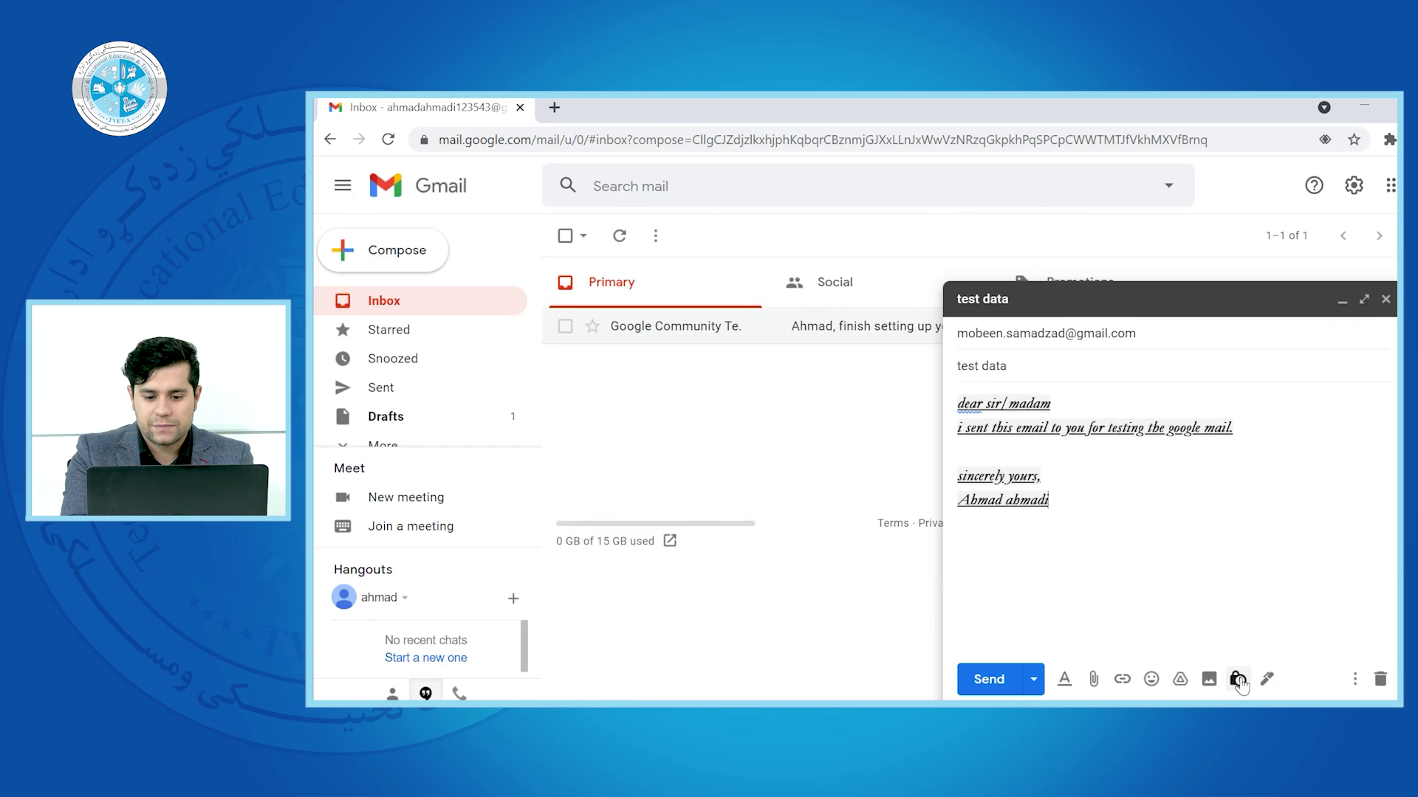
Turn on confidential mode with a 1-week expiry, then save and close the draft
click(1238, 679)
click(823, 417)
click(903, 391)
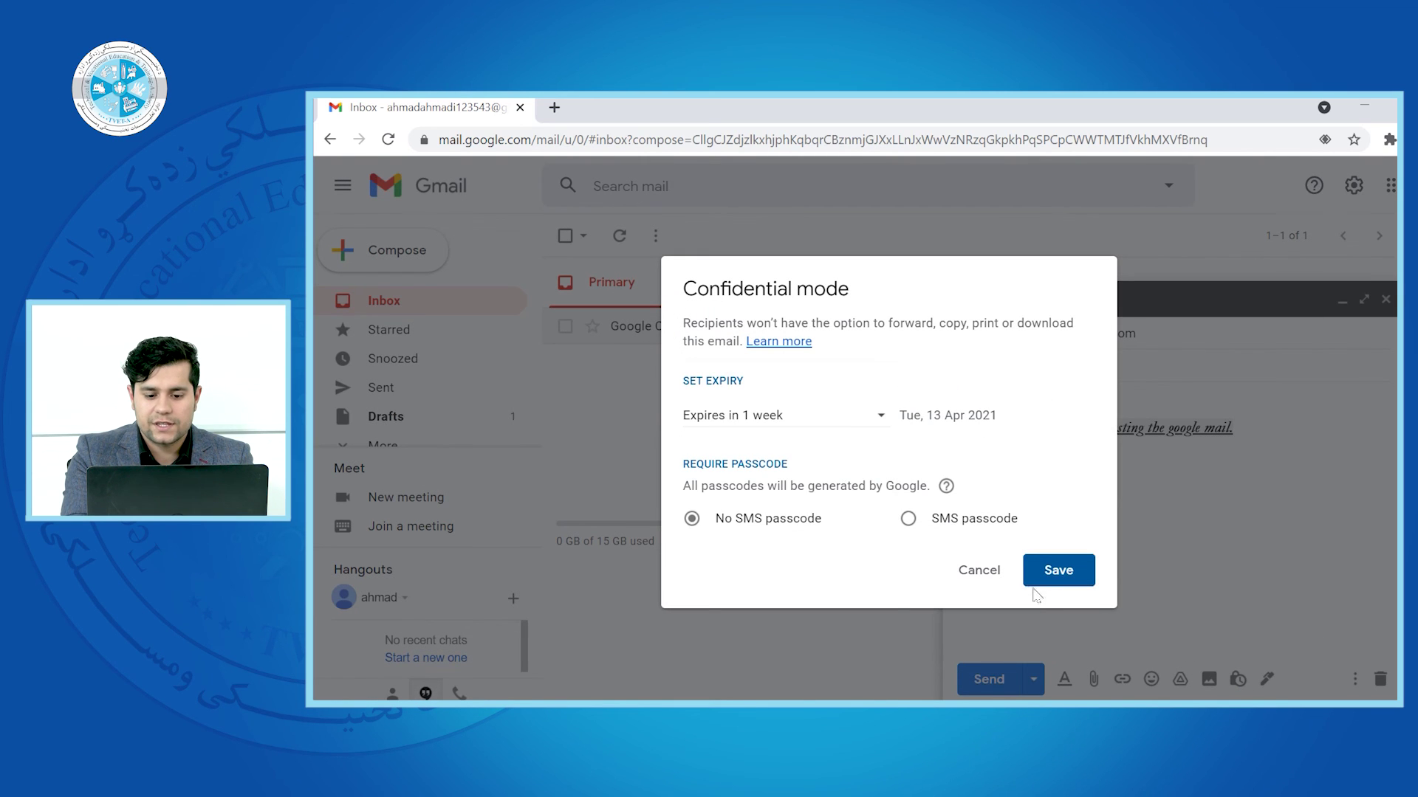
click(1052, 572)
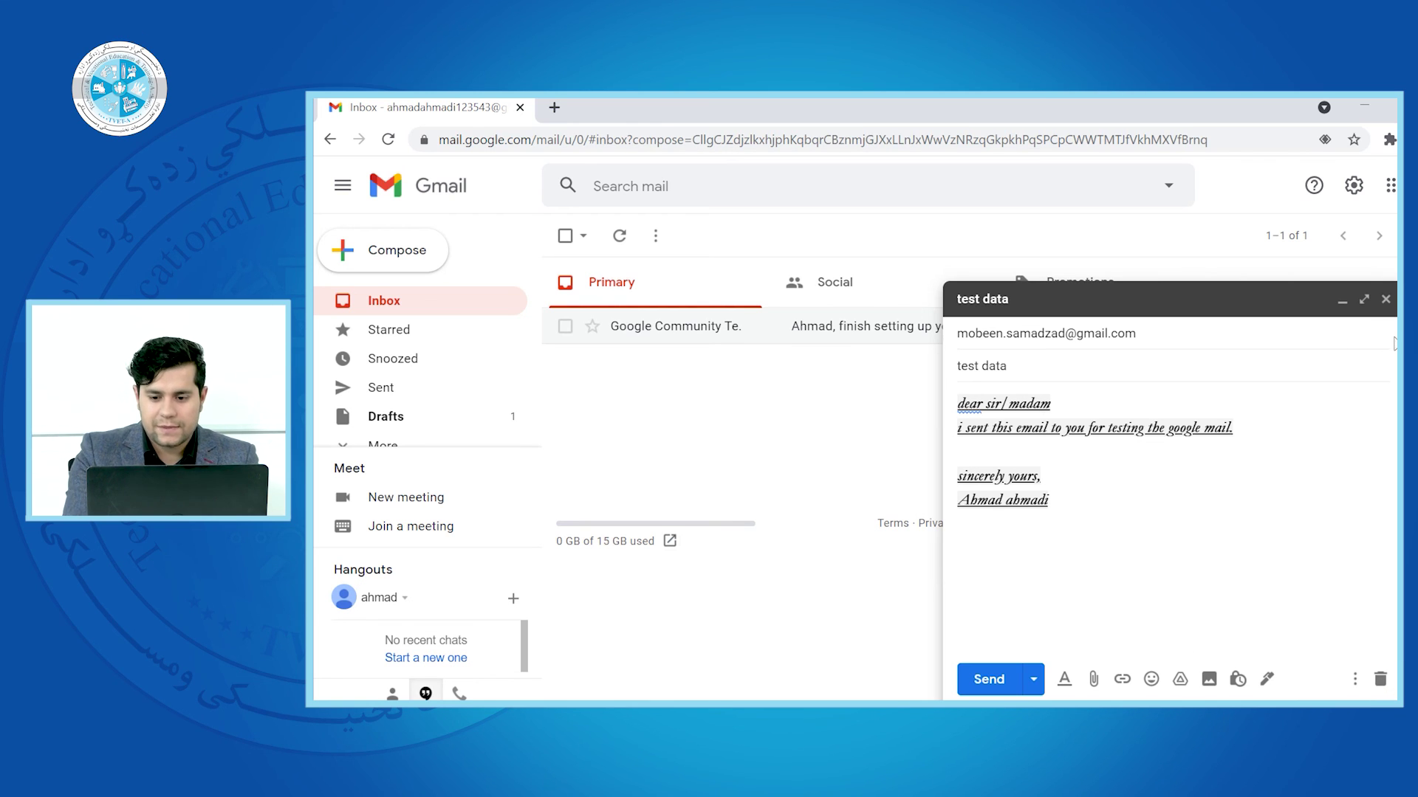
click(1386, 300)
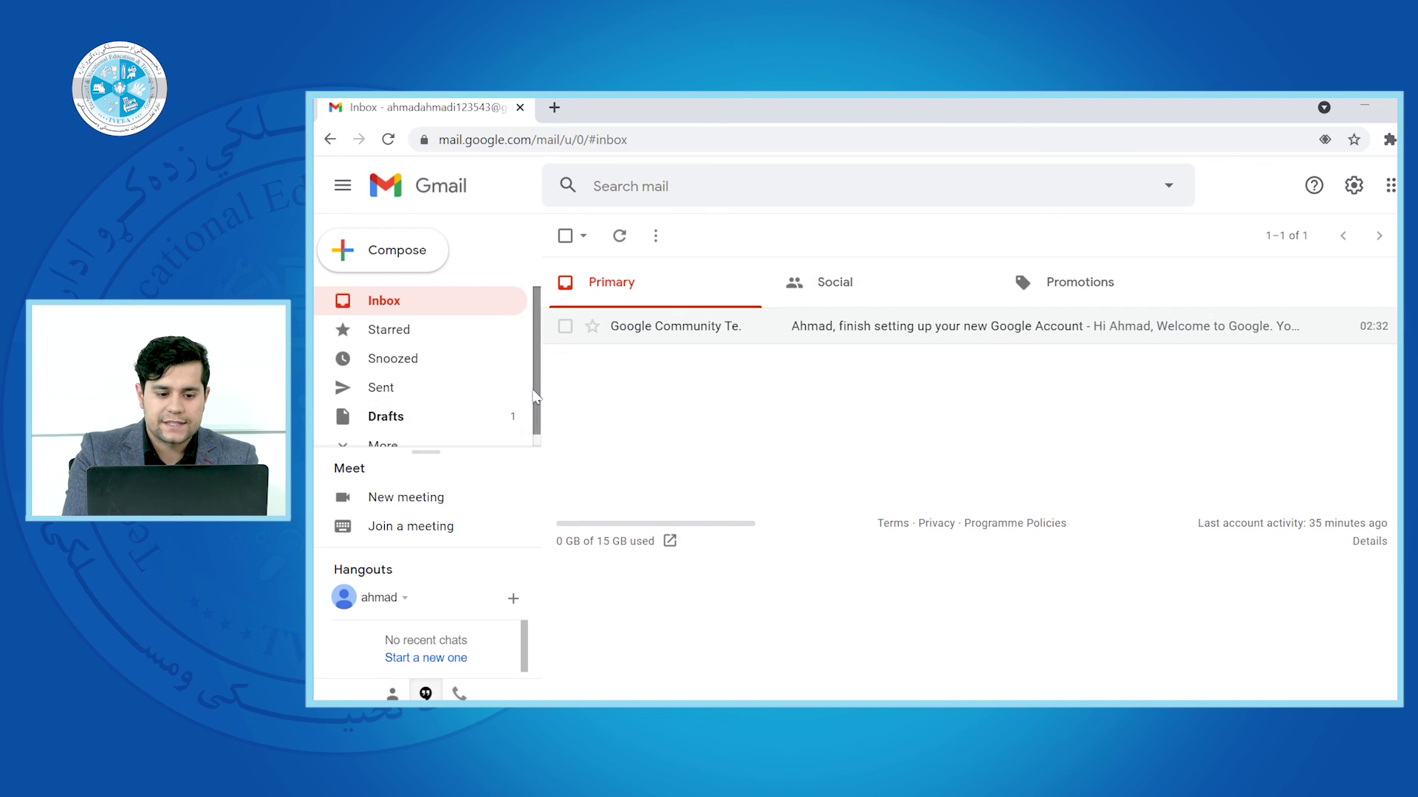
Send the 'test data' draft from the Drafts folder
click(512, 416)
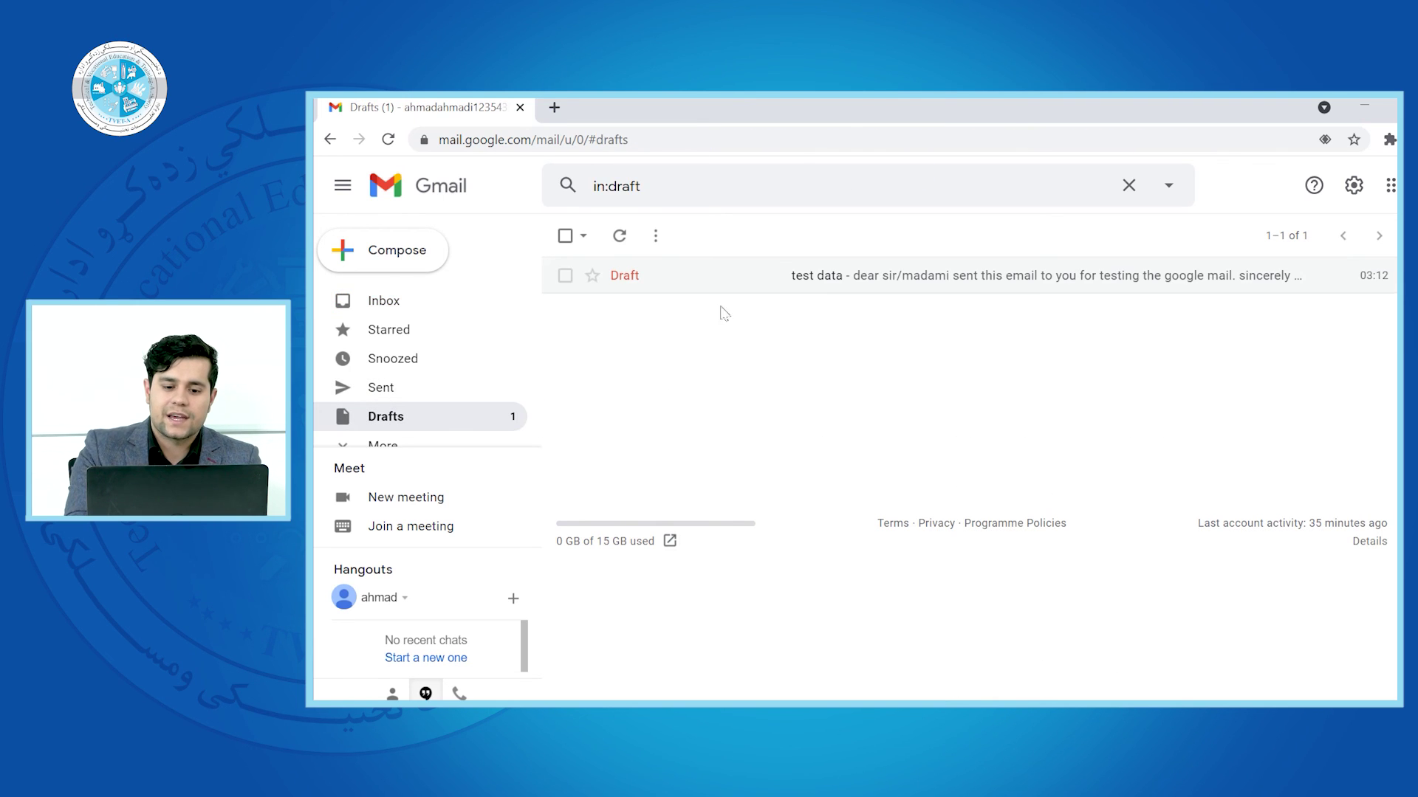
click(698, 284)
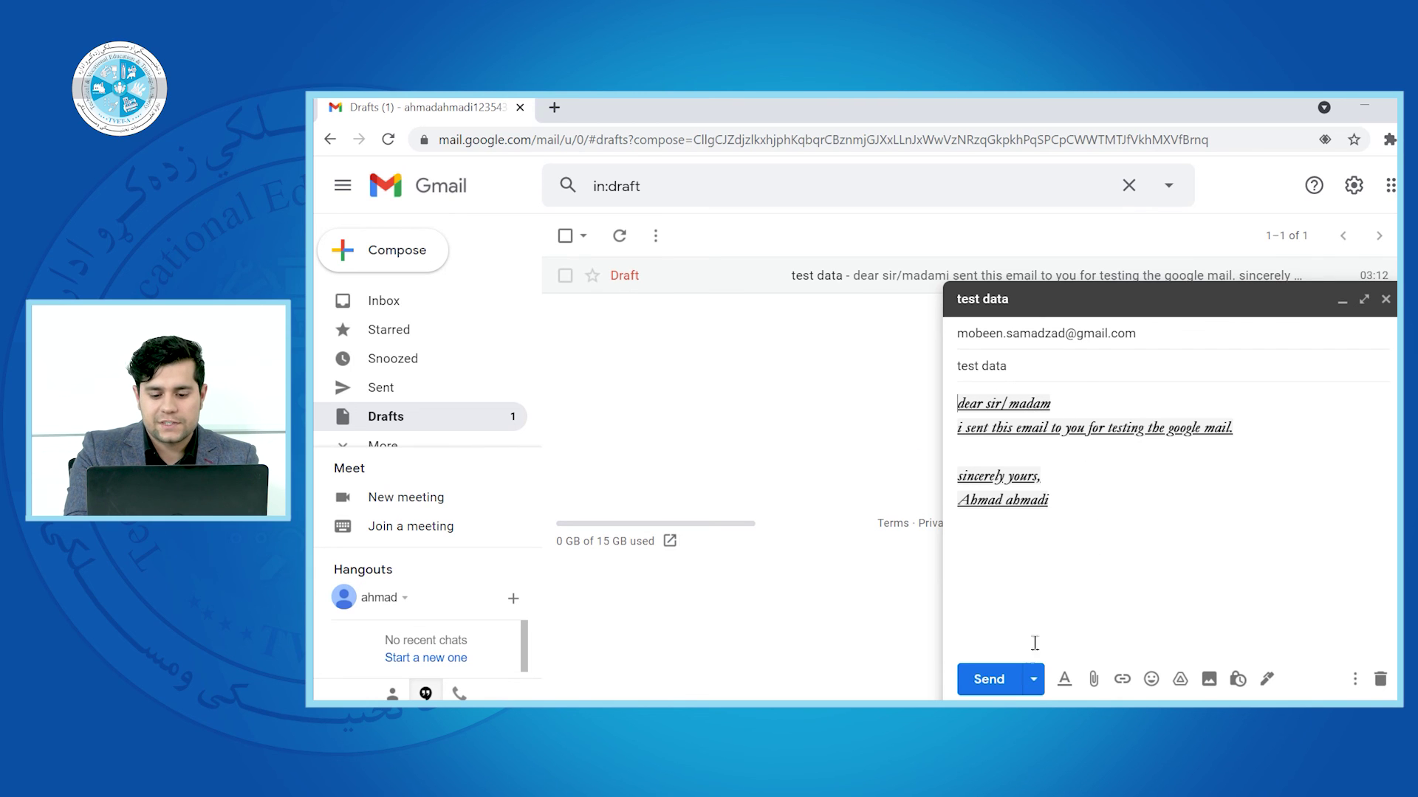
click(997, 678)
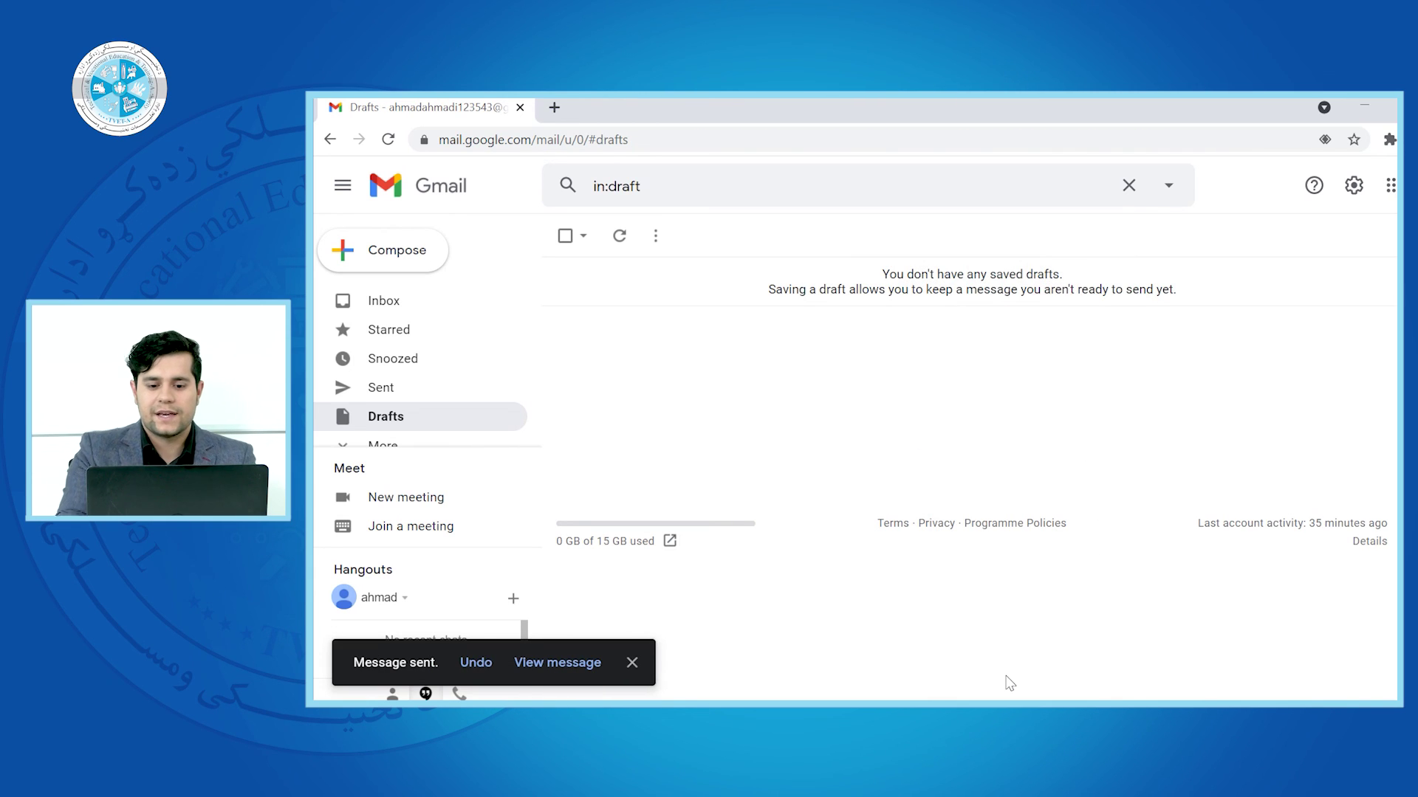
View the sent 'test data' email, then switch to the recipient's inbox in Internet Explorer
click(408, 391)
click(696, 280)
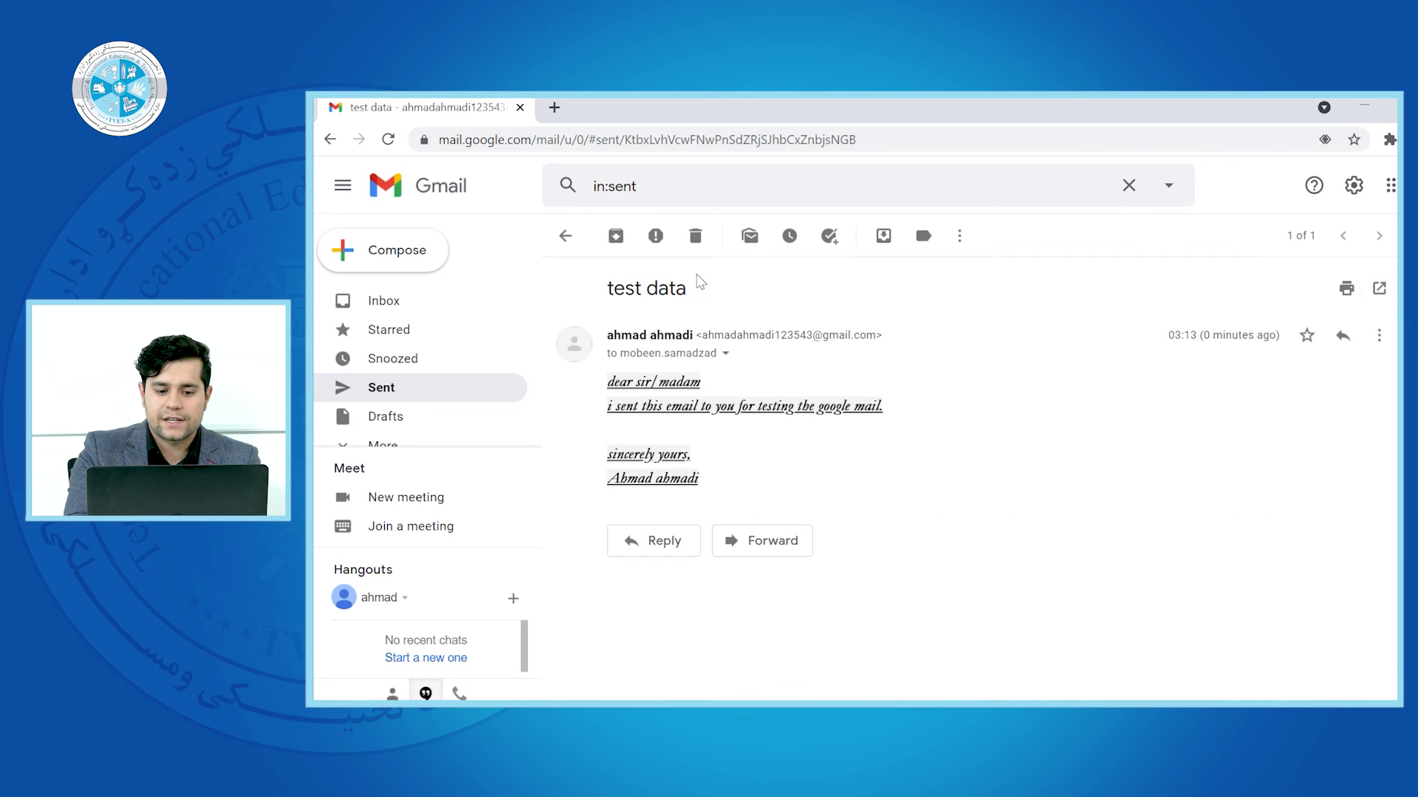
key(alt+Tab)
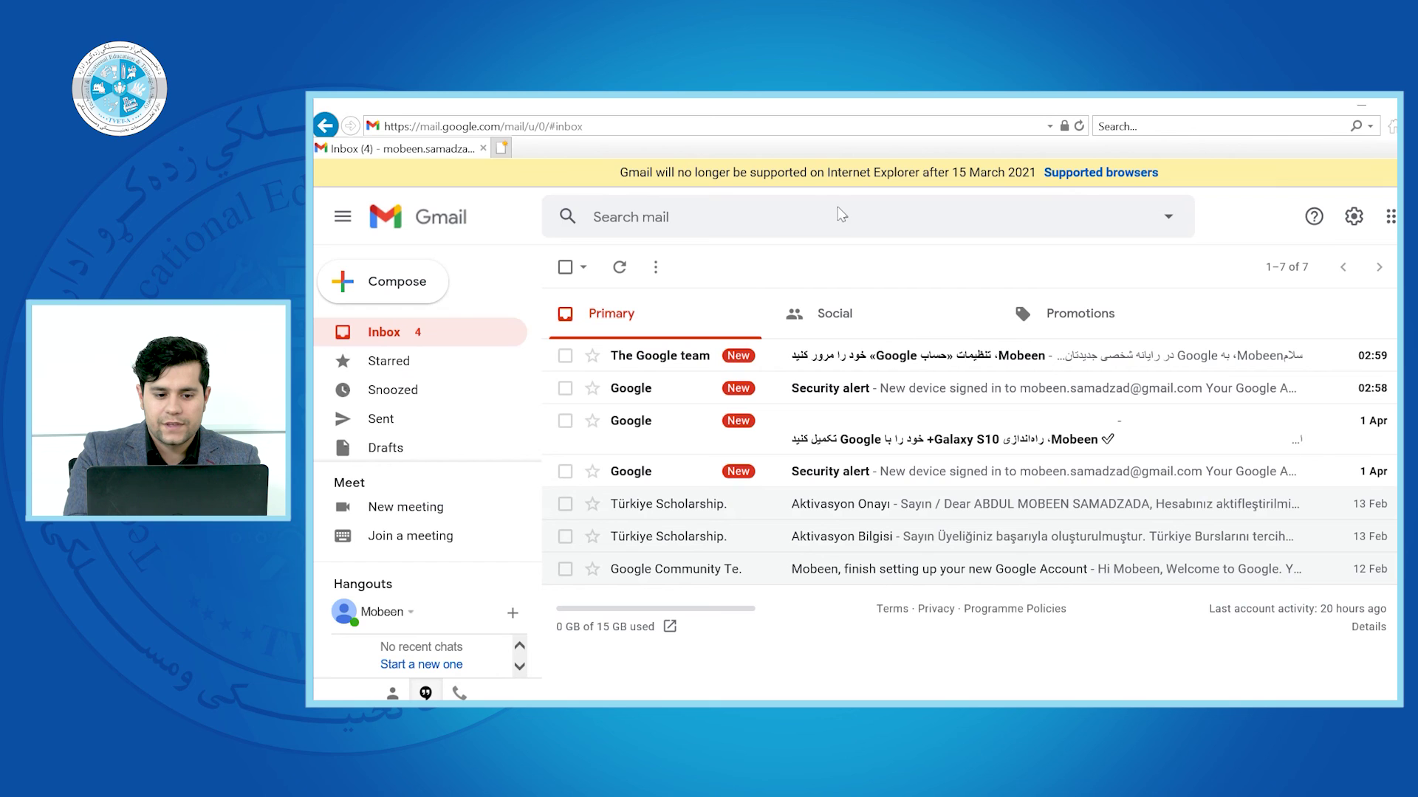
Refresh the recipient's inbox and open the received 'test data' email to view its formatting
click(619, 268)
click(618, 270)
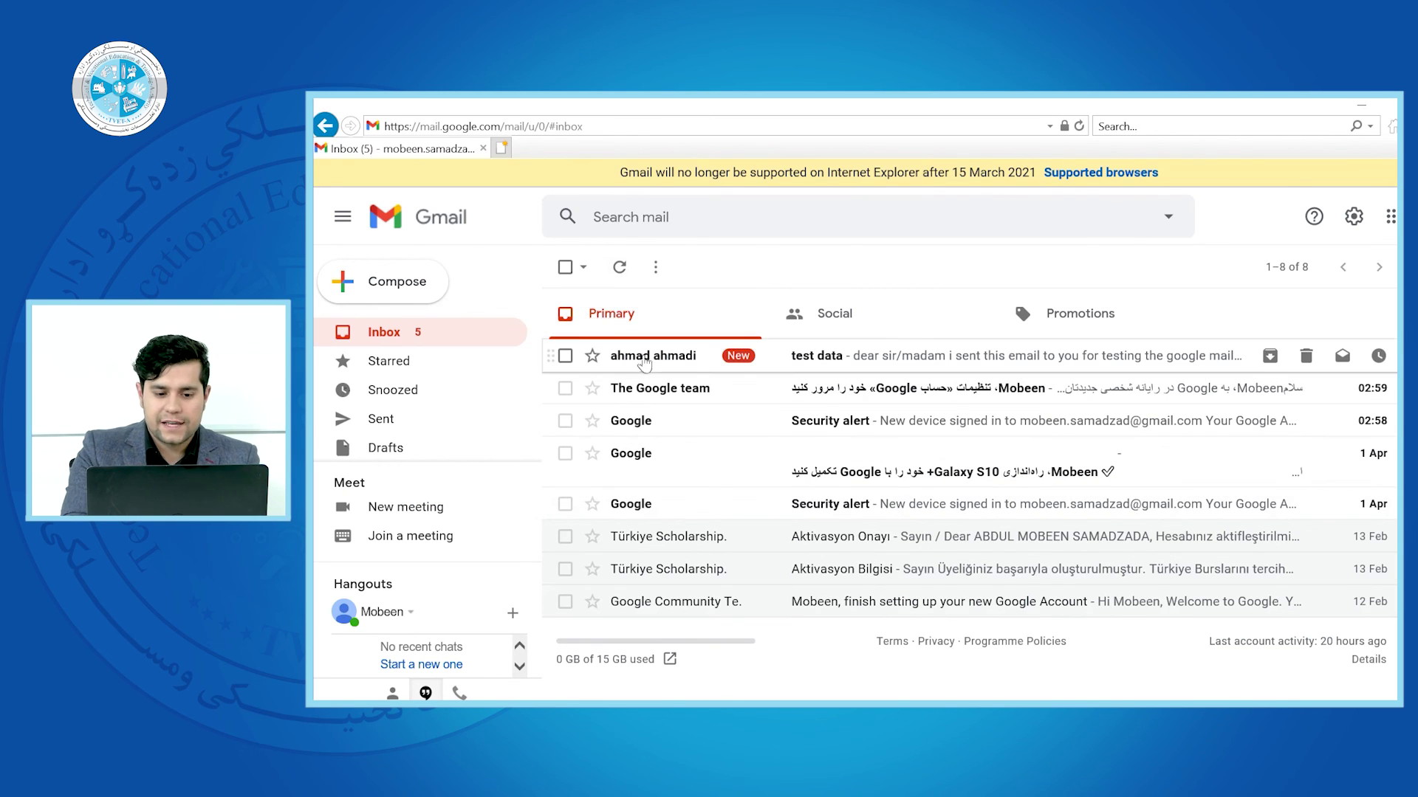
click(647, 358)
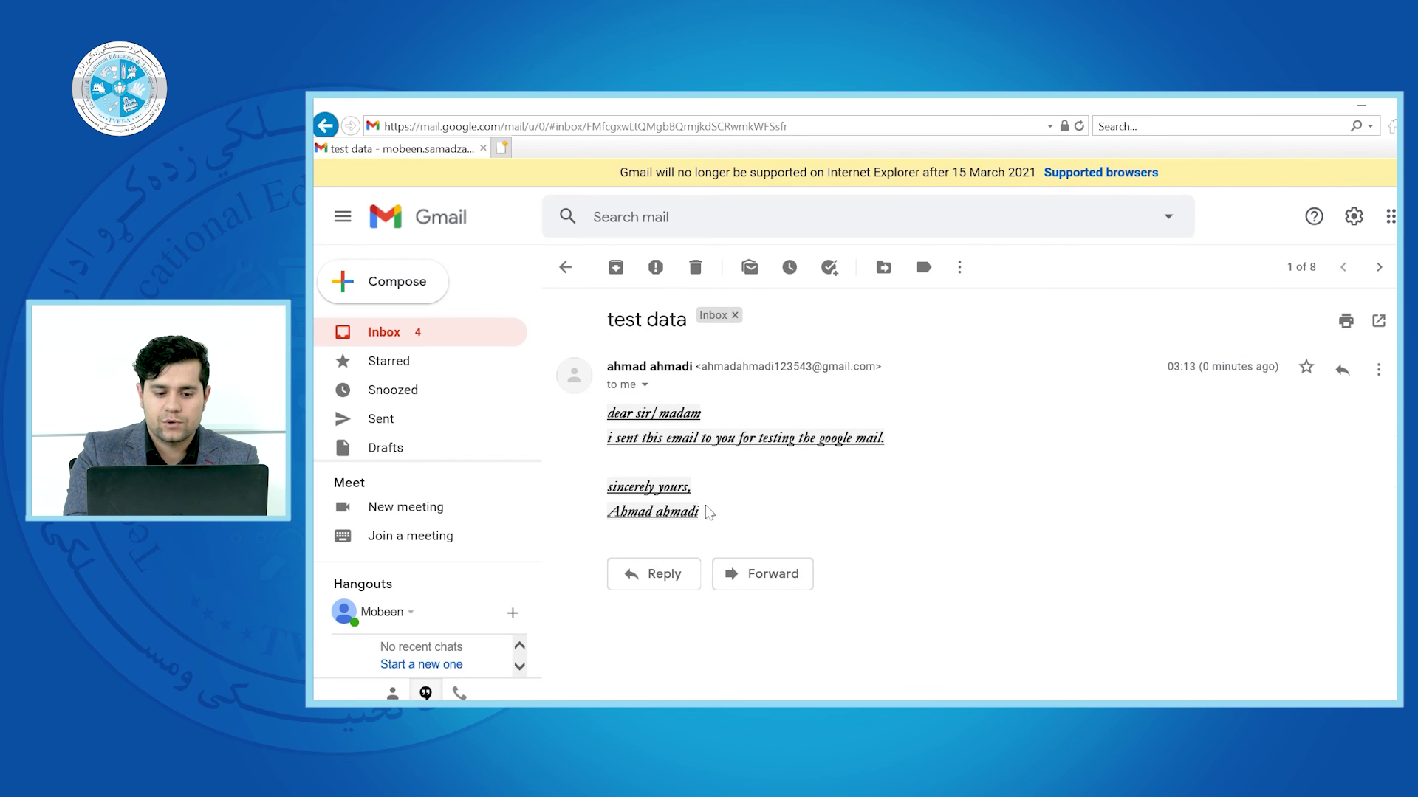
click(565, 267)
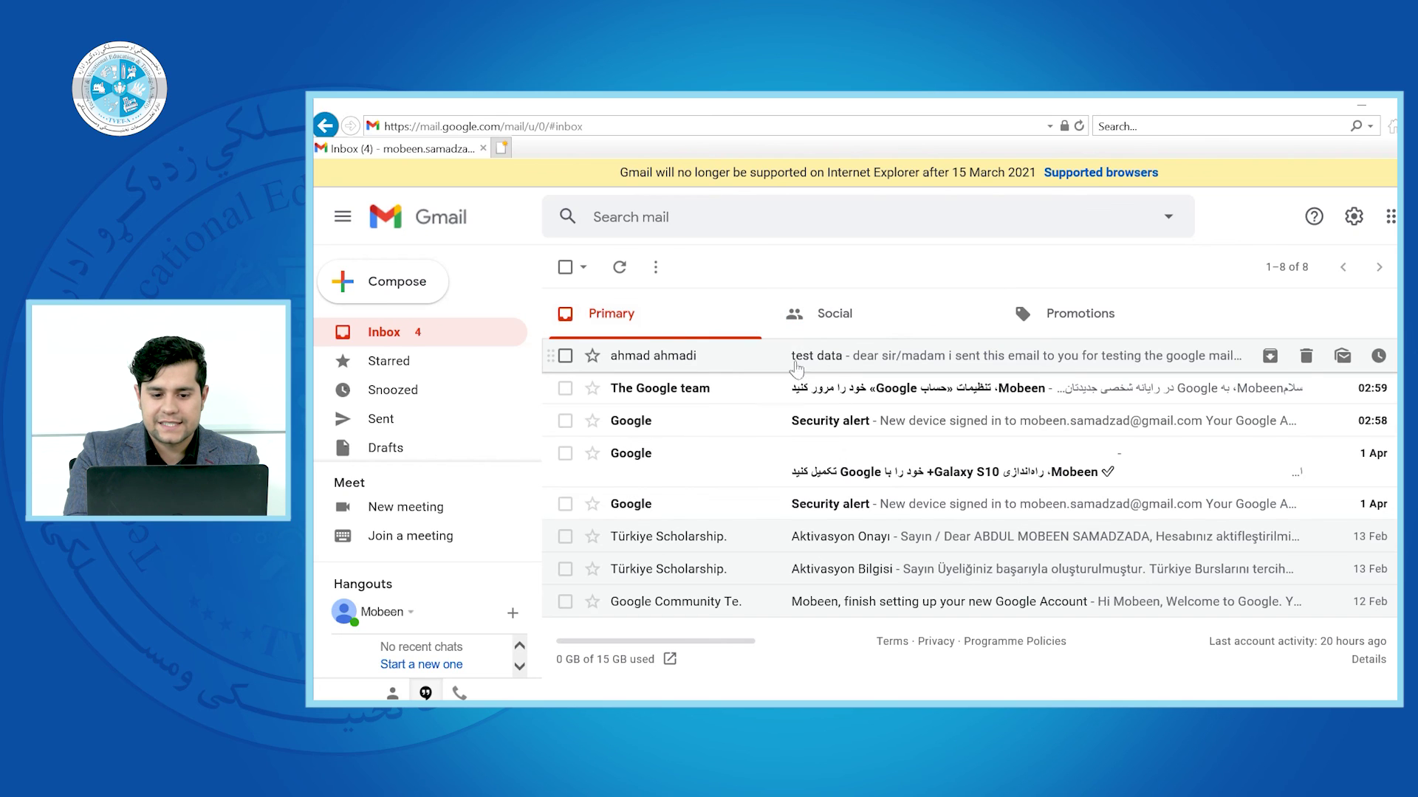
click(667, 367)
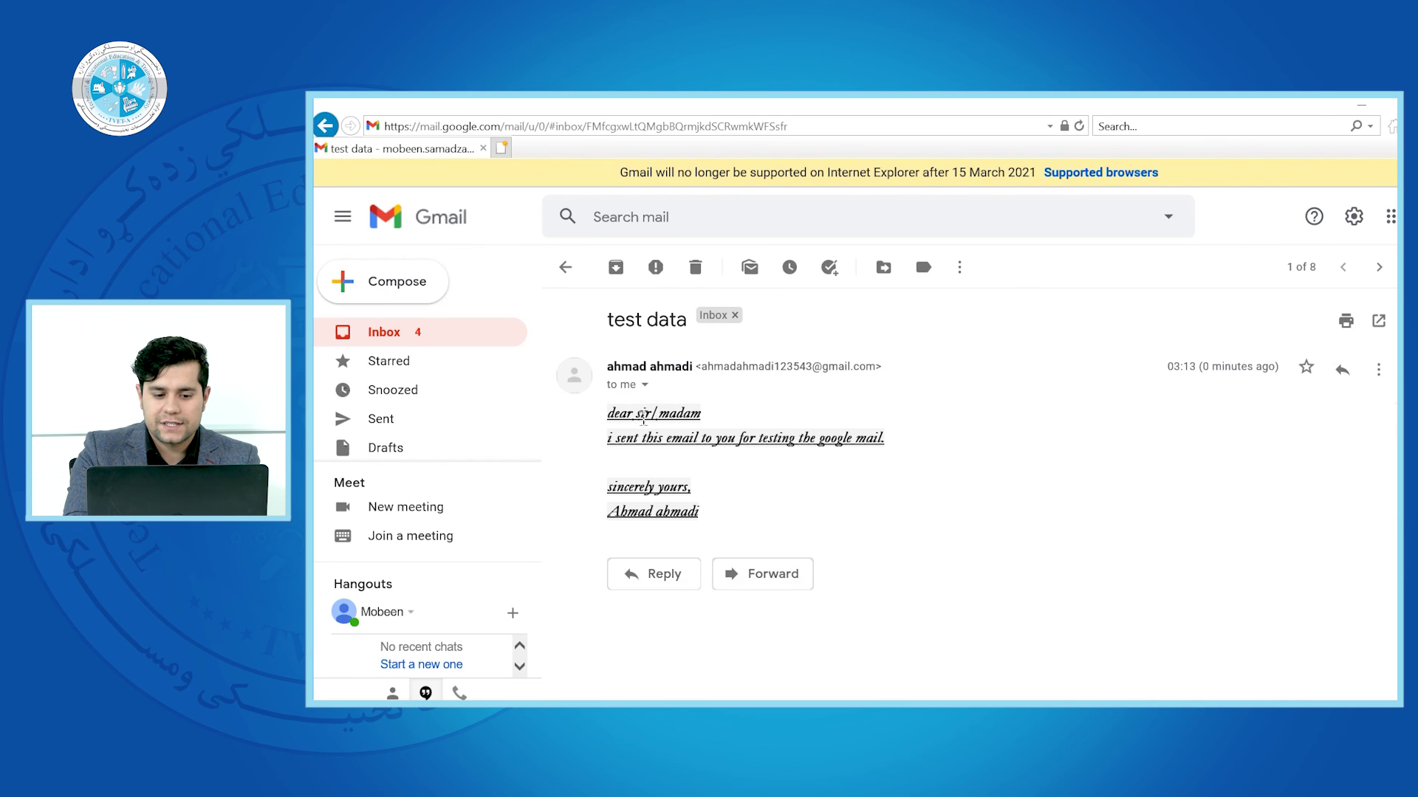